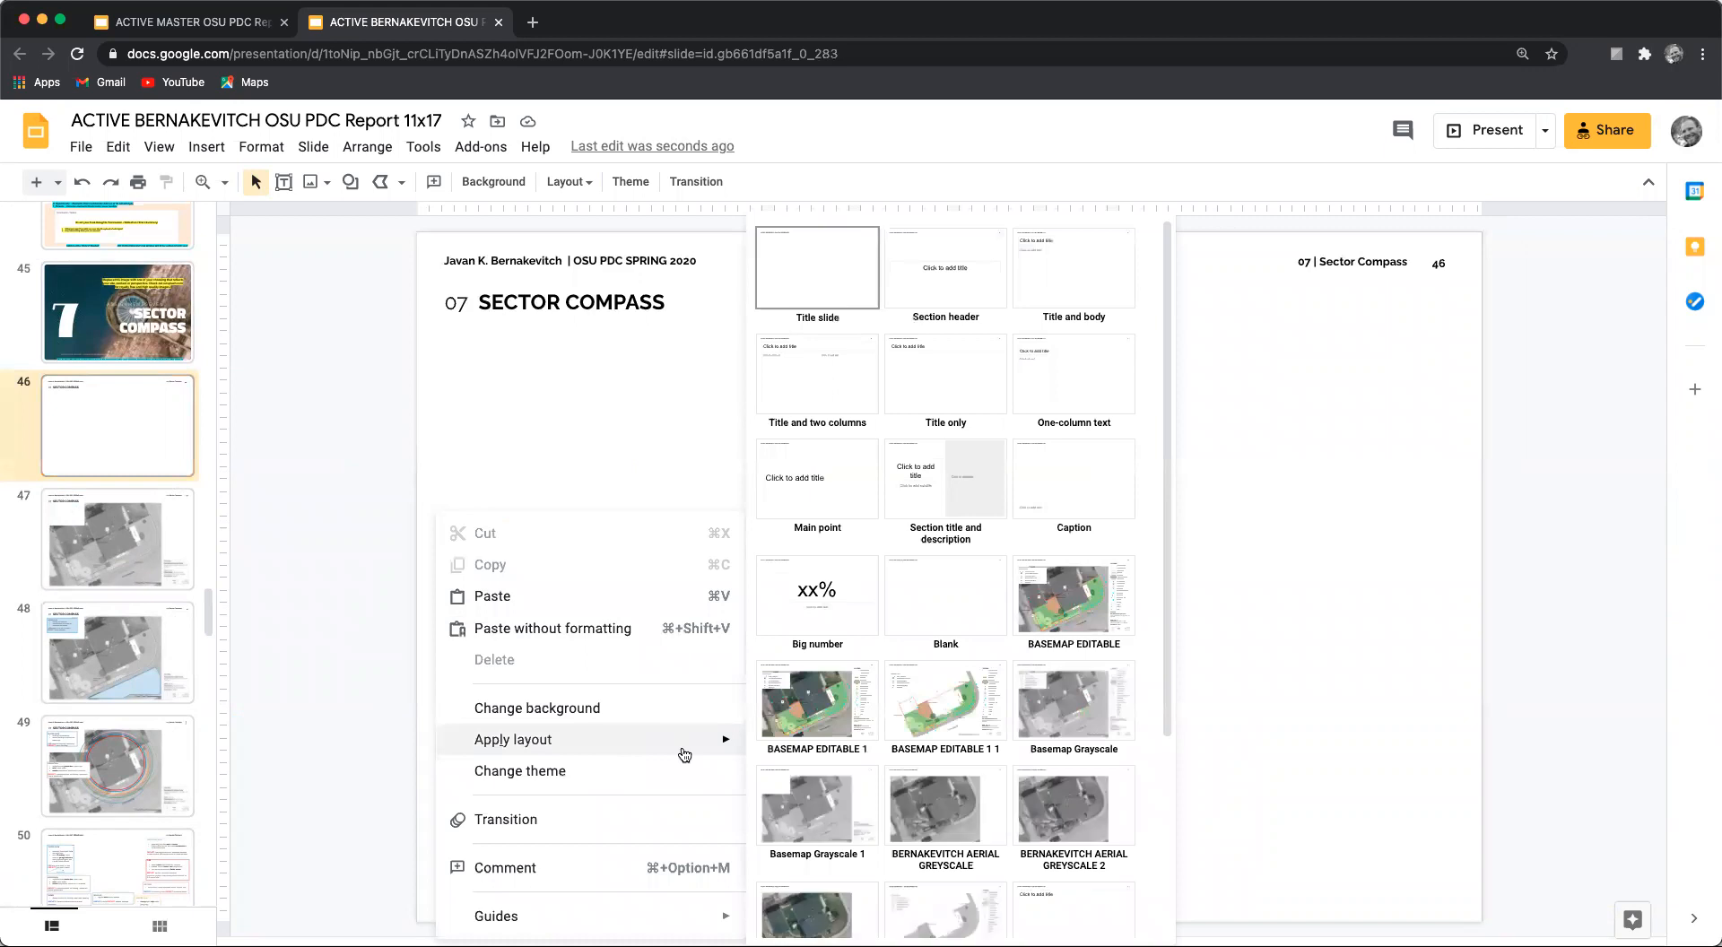
Step: Apply the "Basemap Grayscale 1" layout to the Sector Compass slide 46
scroll(936, 740, down, 2)
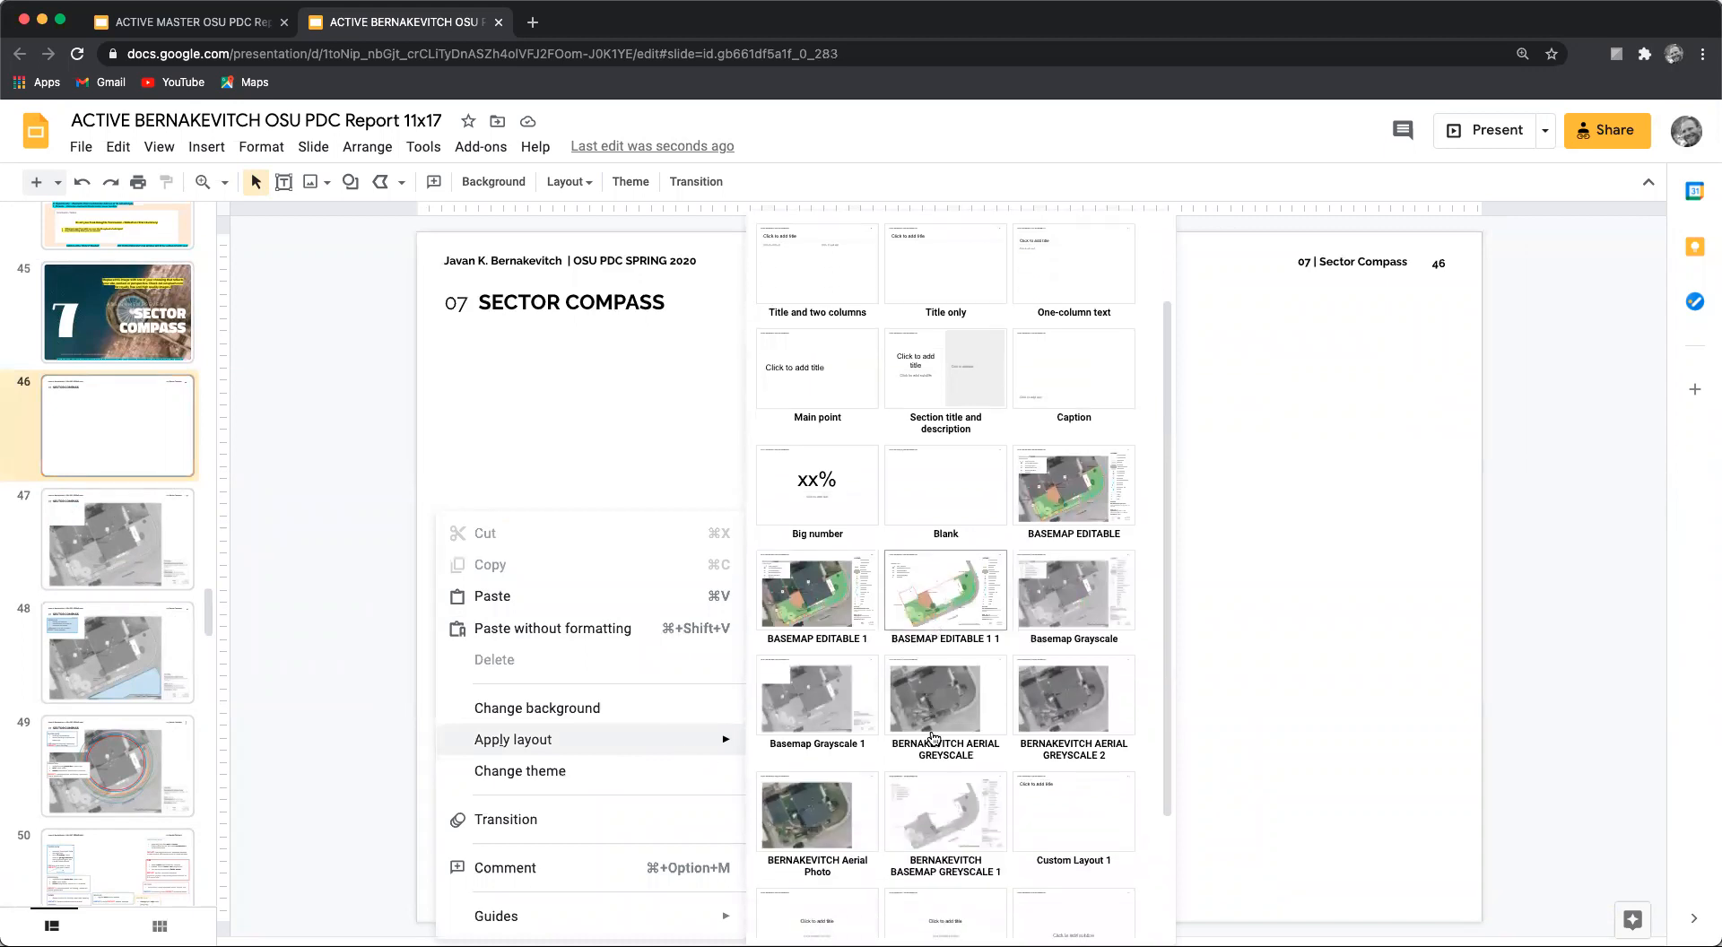
click(818, 715)
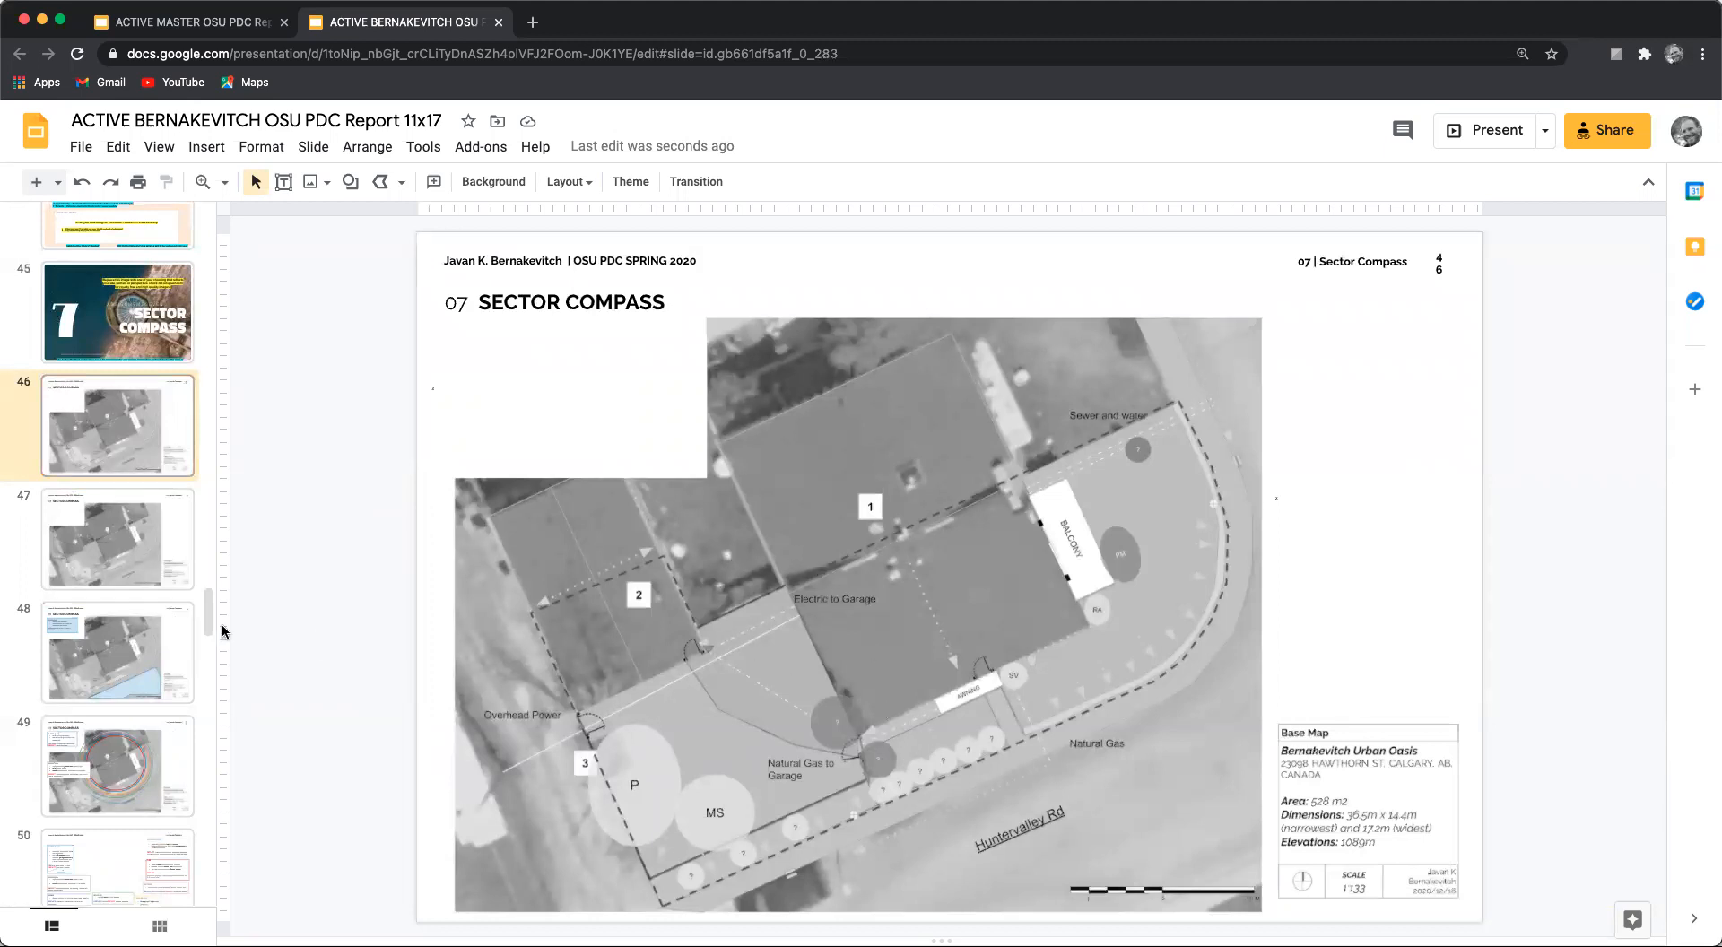
Step: Copy the WATER FLOW box with its arrow from slide 50 onto the basemap of slide 46
scroll(103, 610, down, 1)
scroll(100, 601, down, 3)
click(95, 647)
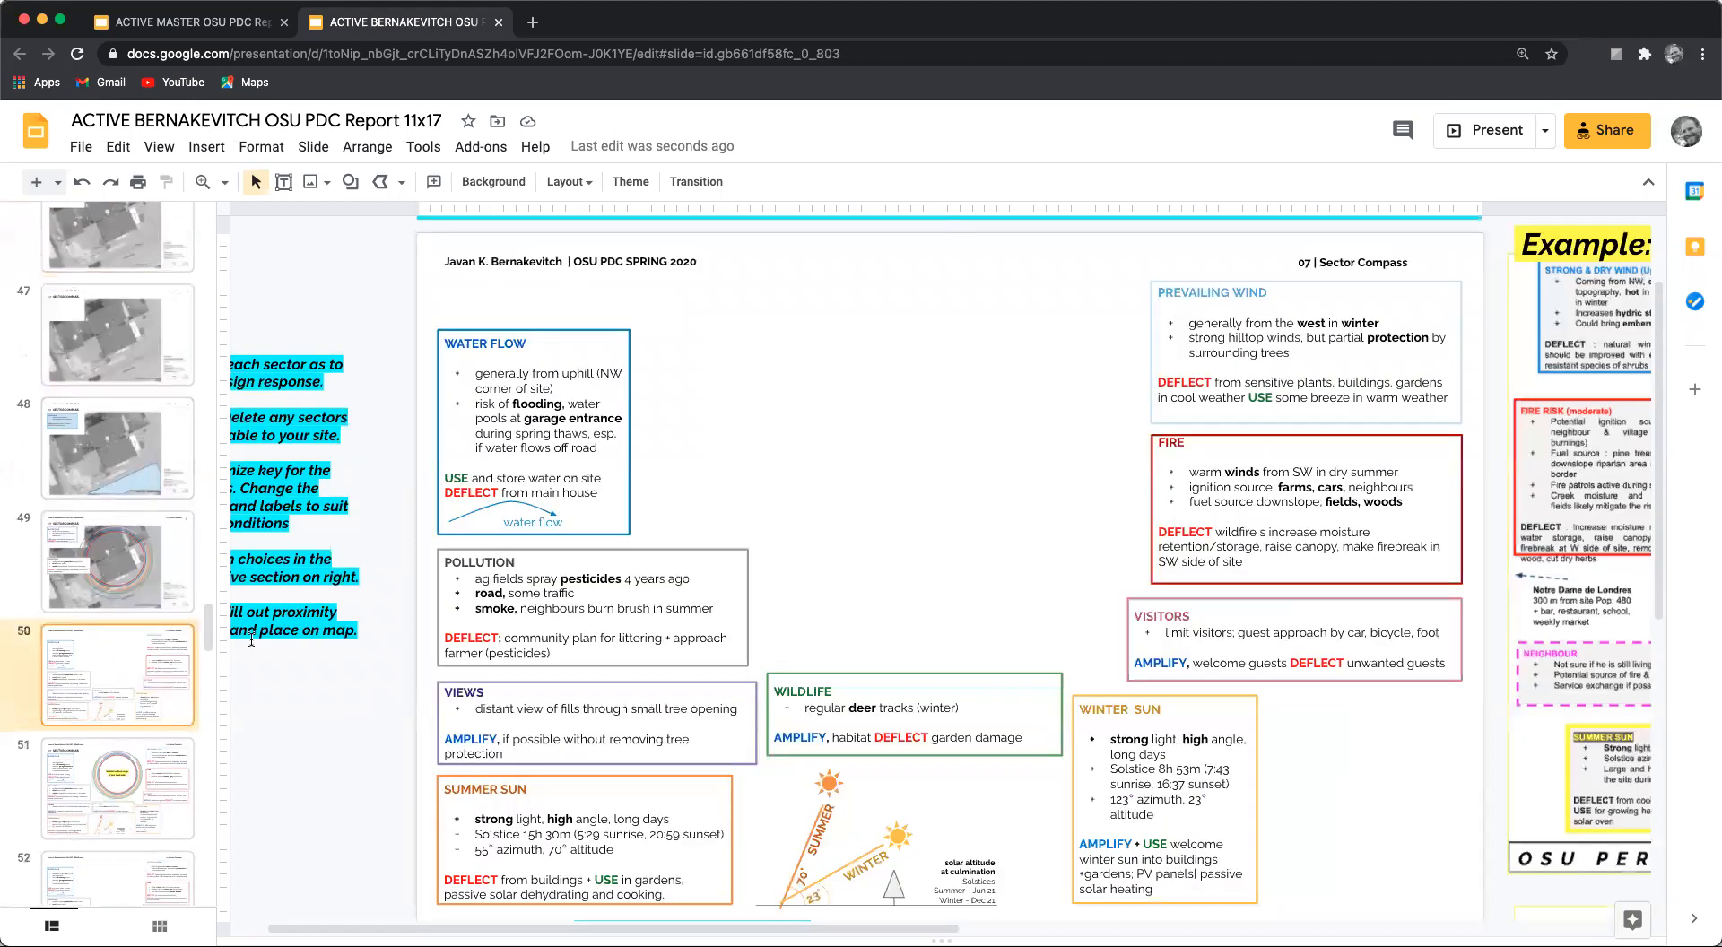
drag(392, 305, 660, 534)
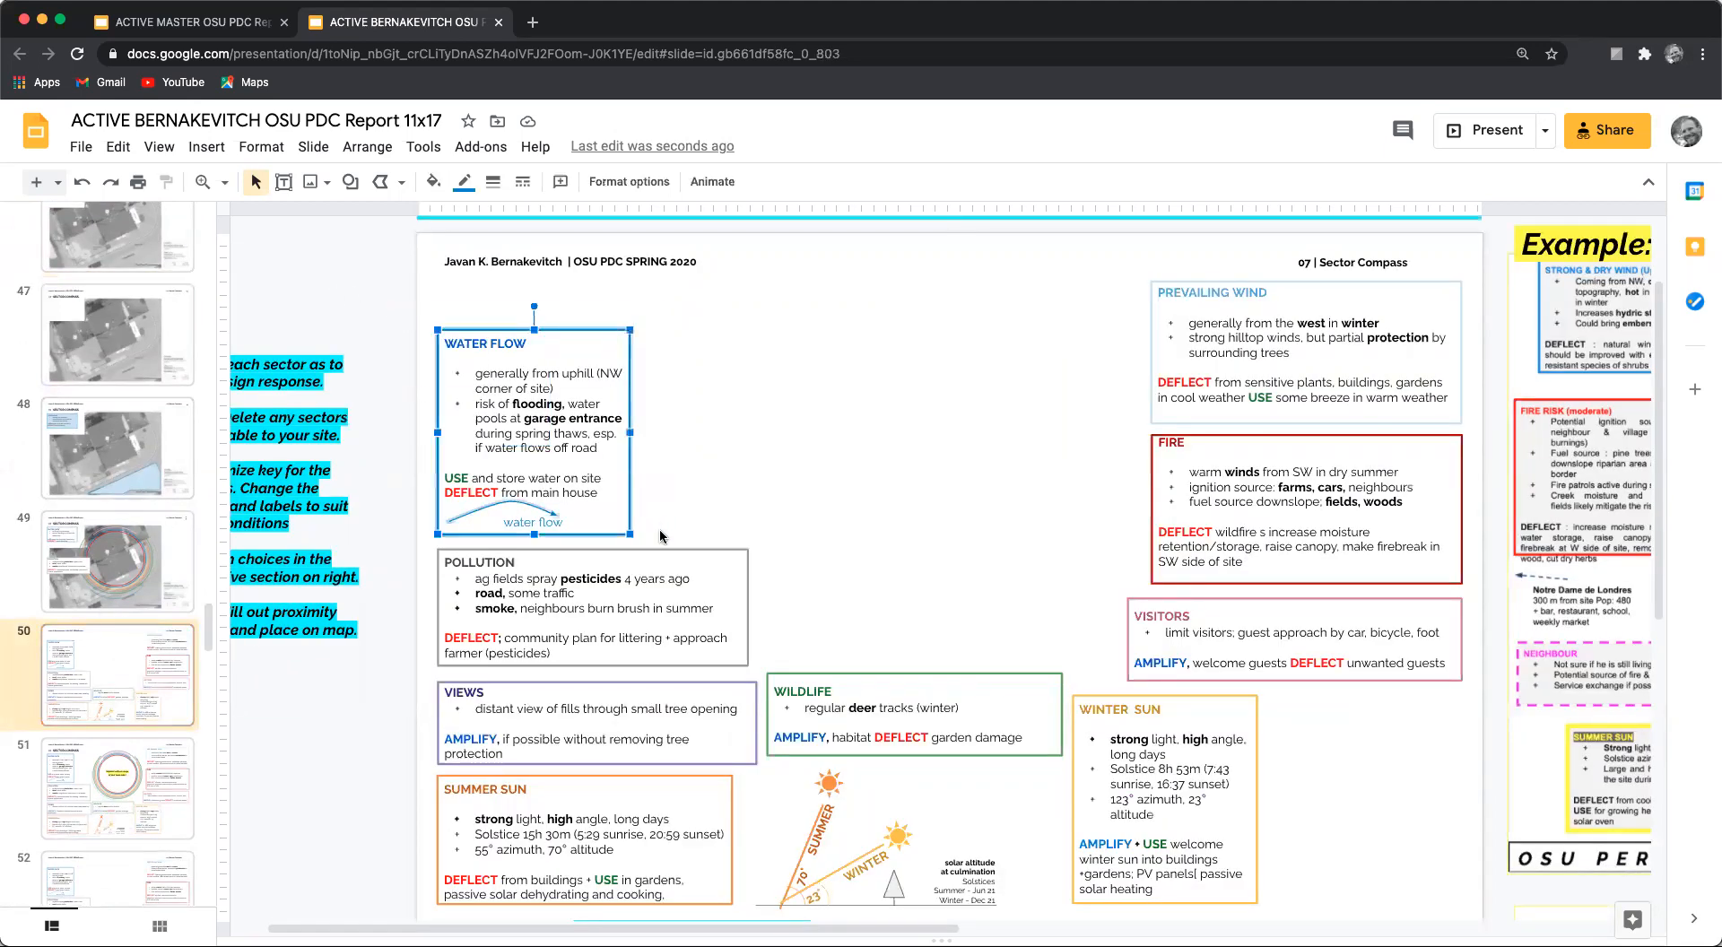
scroll(59, 515, up, 3)
click(117, 462)
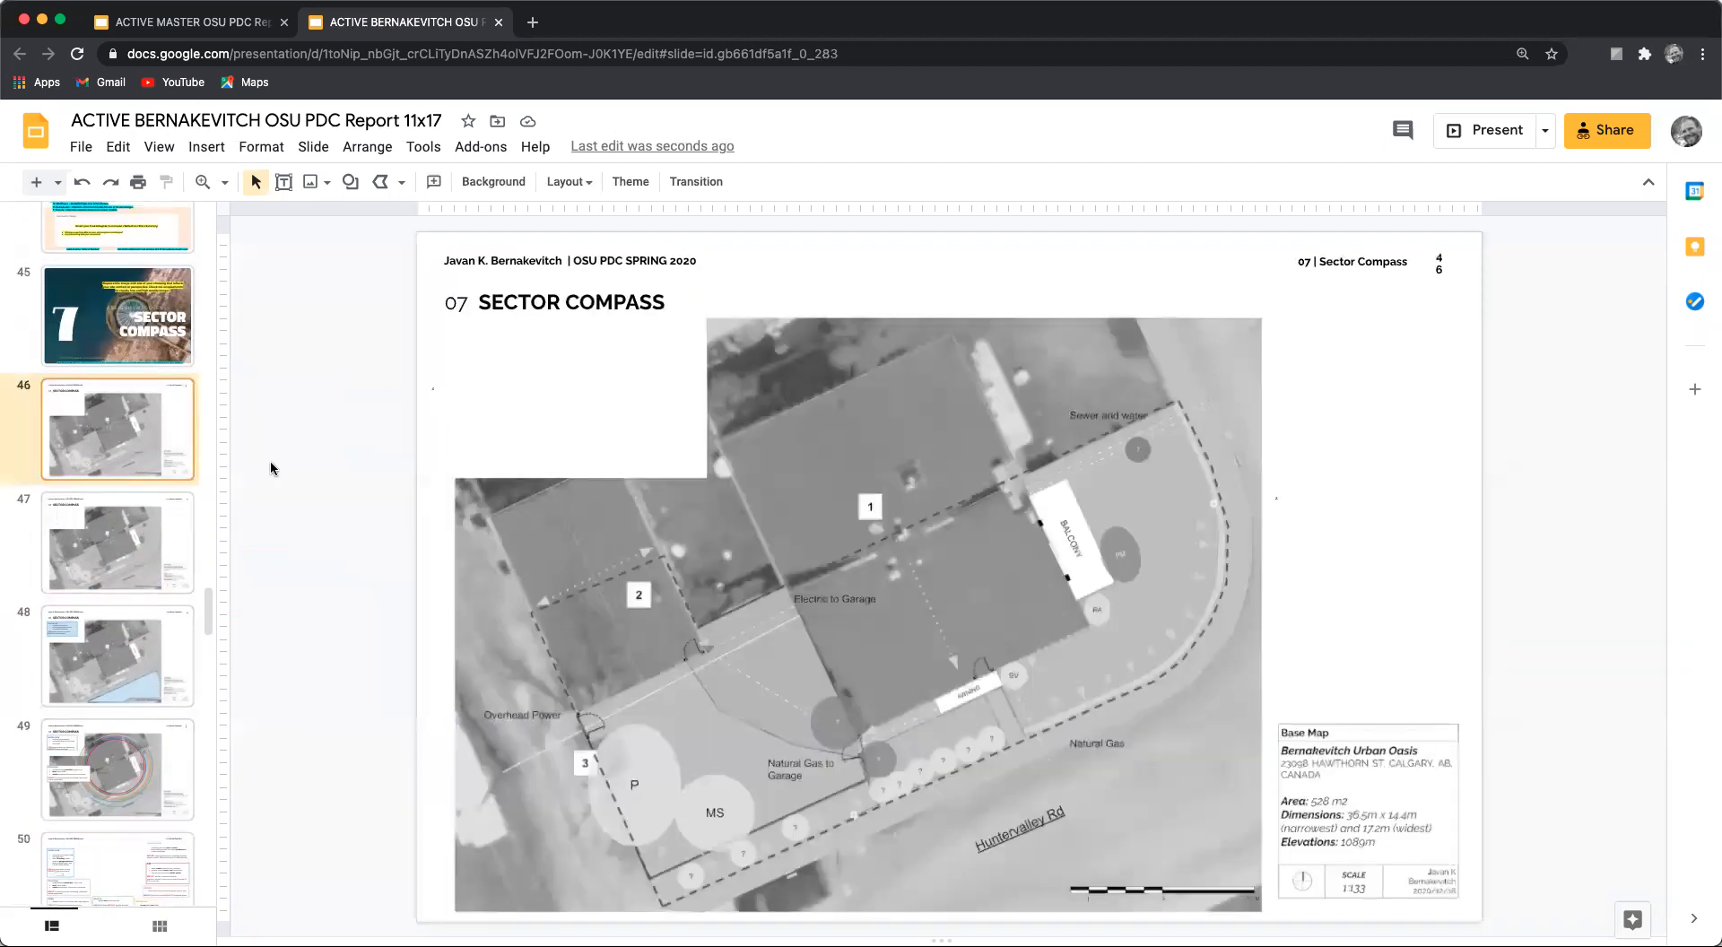
key(ctrl+v)
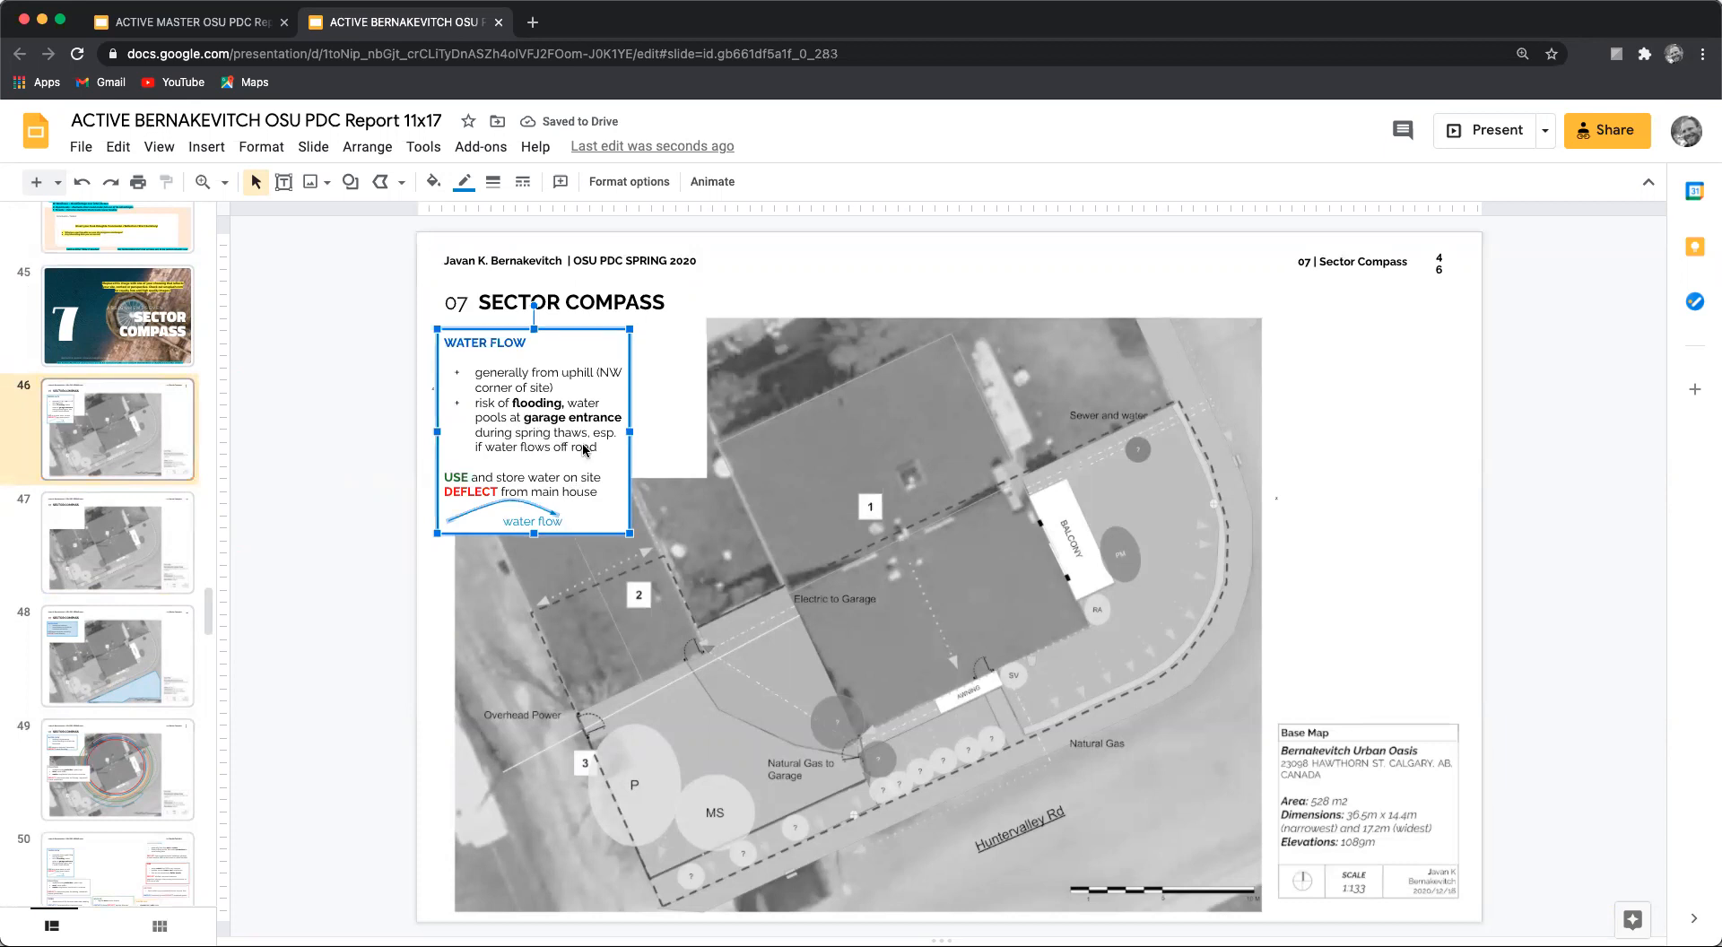
key(Page_Down)
key(Page_Up)
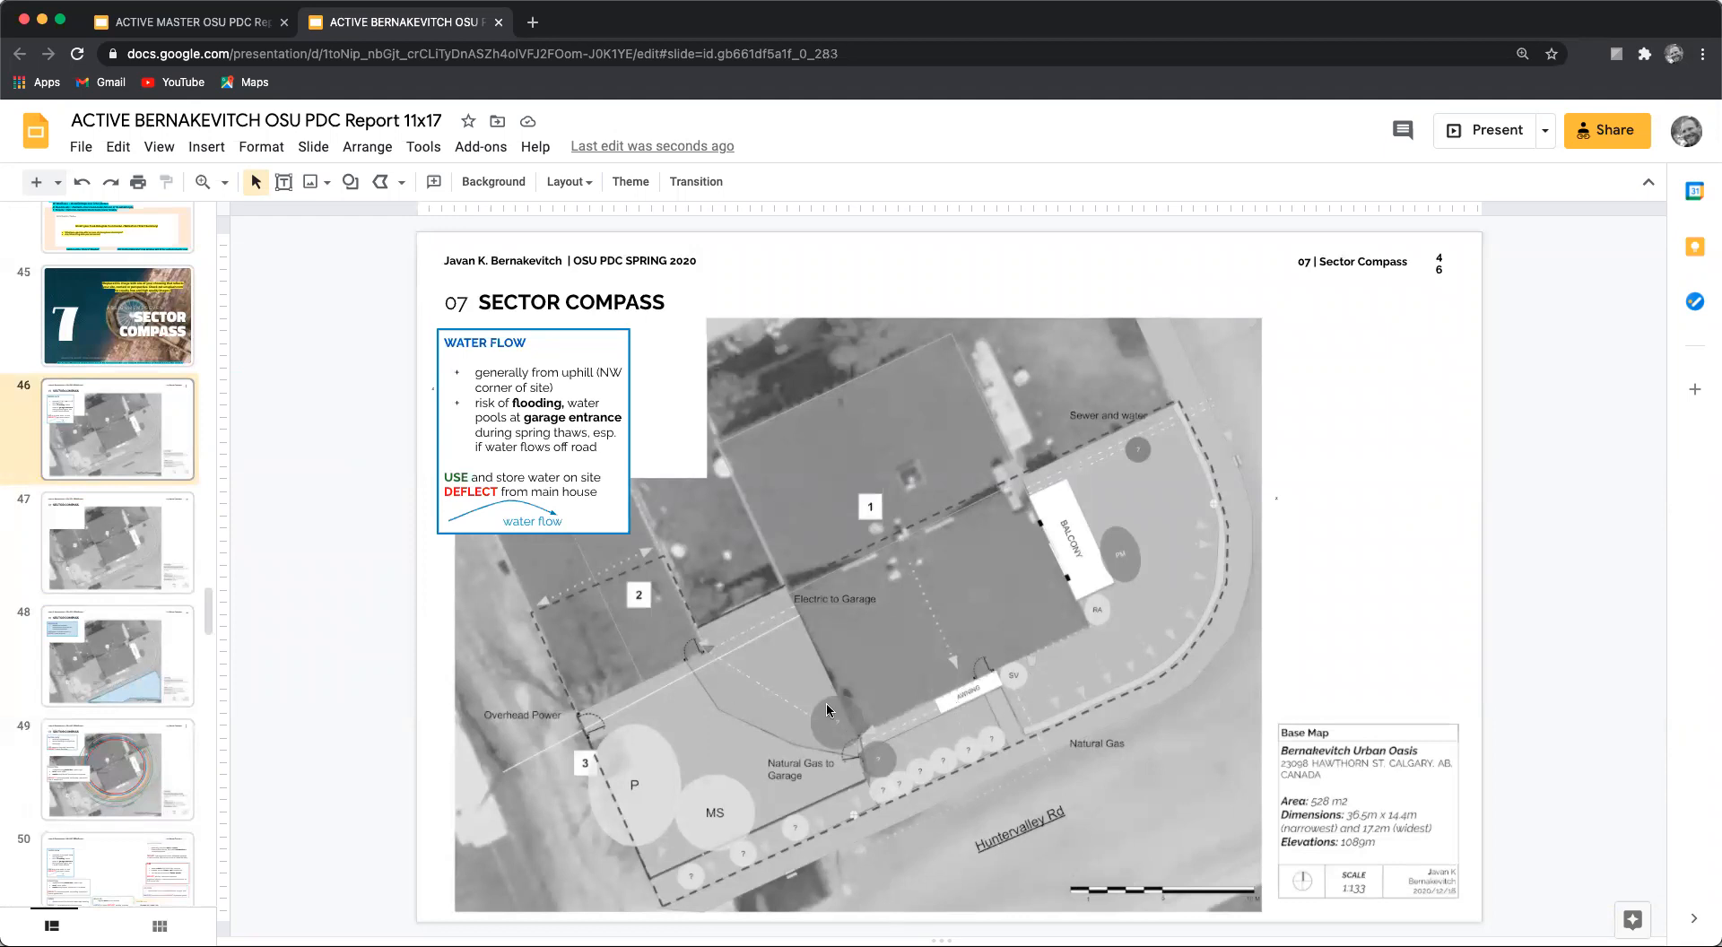
Step: Replace the WATER FLOW bullets with "see basemap for site waterflow" and "street south of house flood during spring"
drag(598, 449, 475, 370)
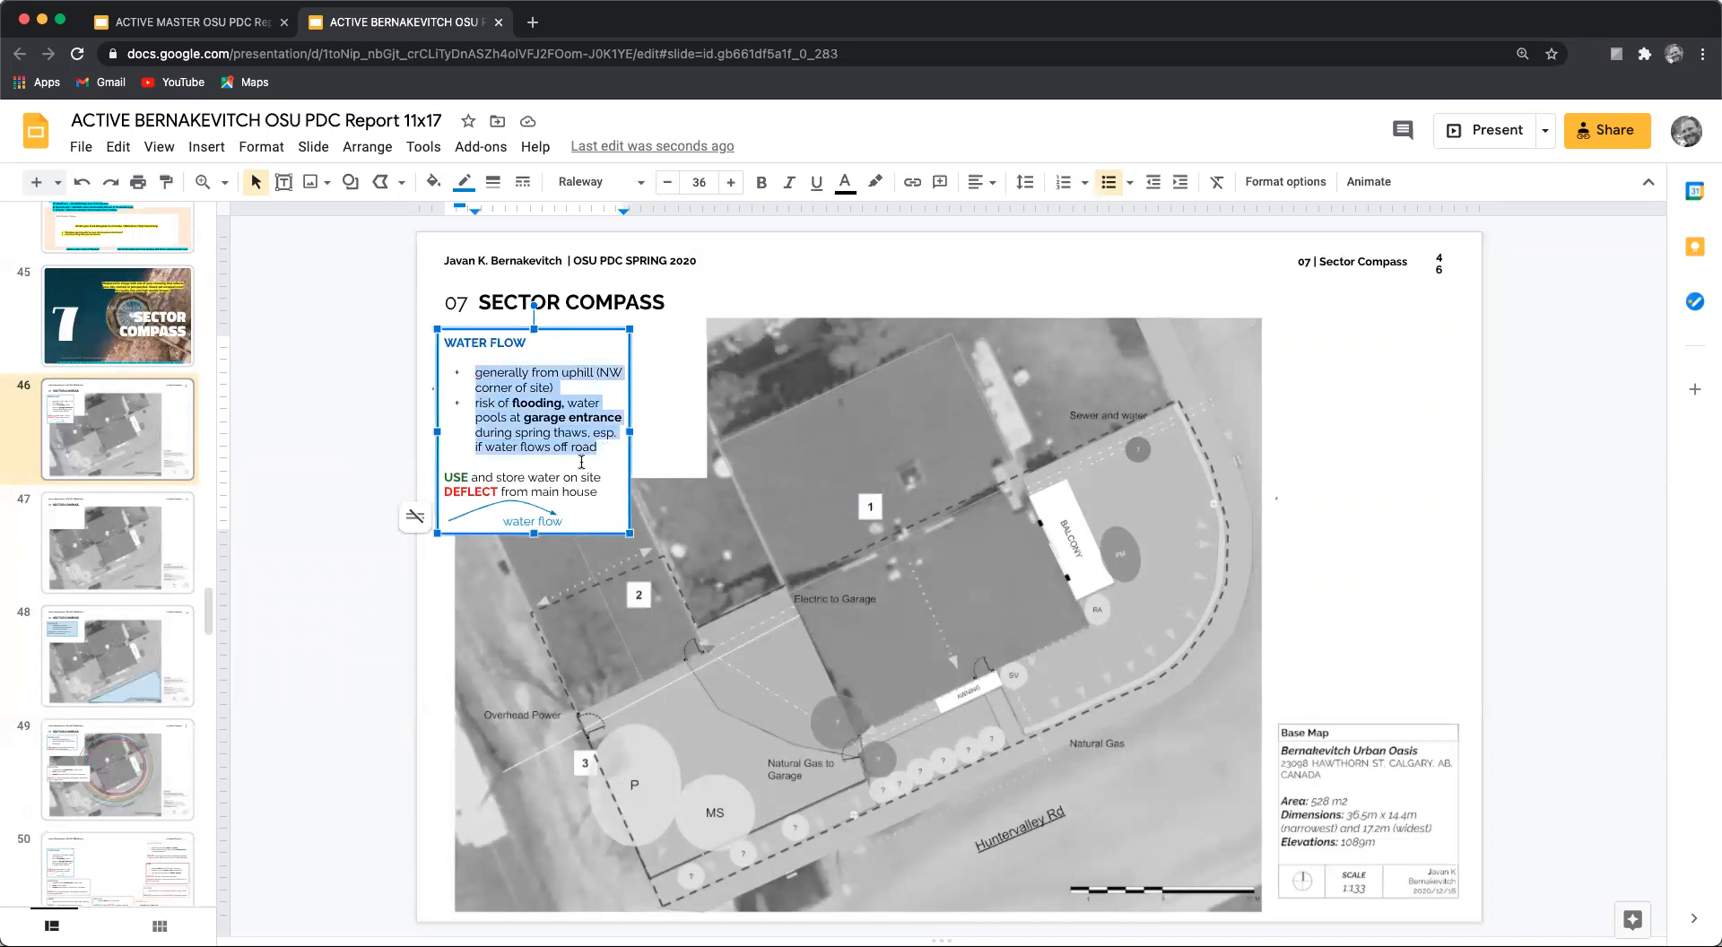
text(see basemap for s)
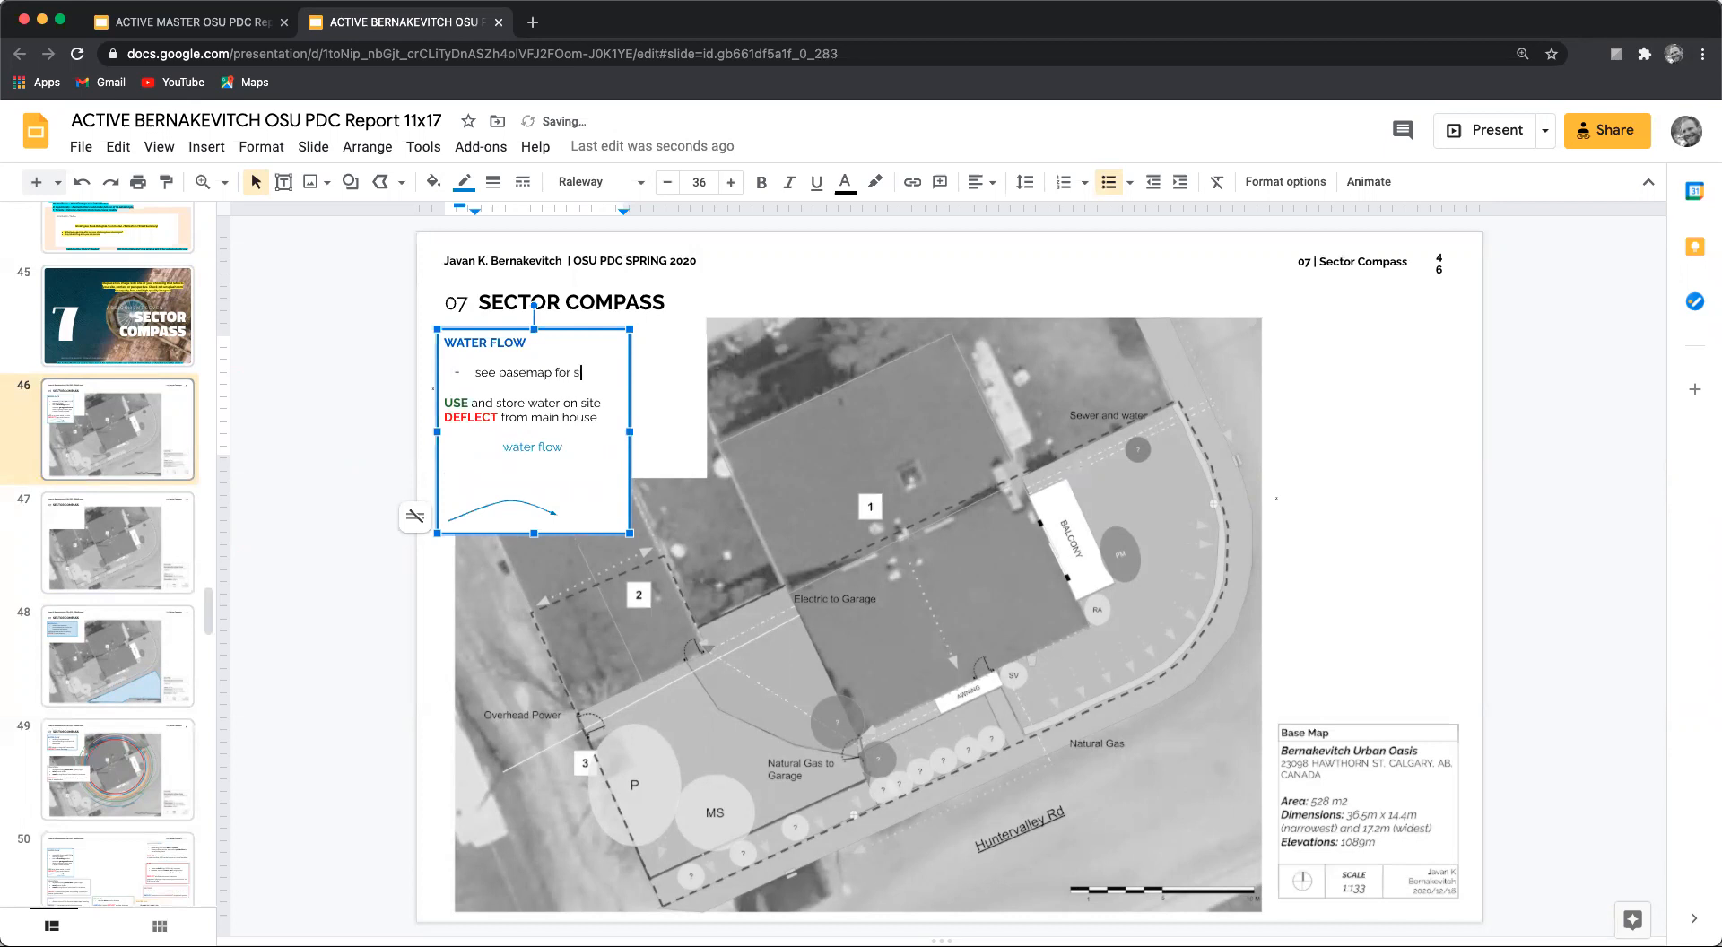
text(ite waterflow)
key(Return)
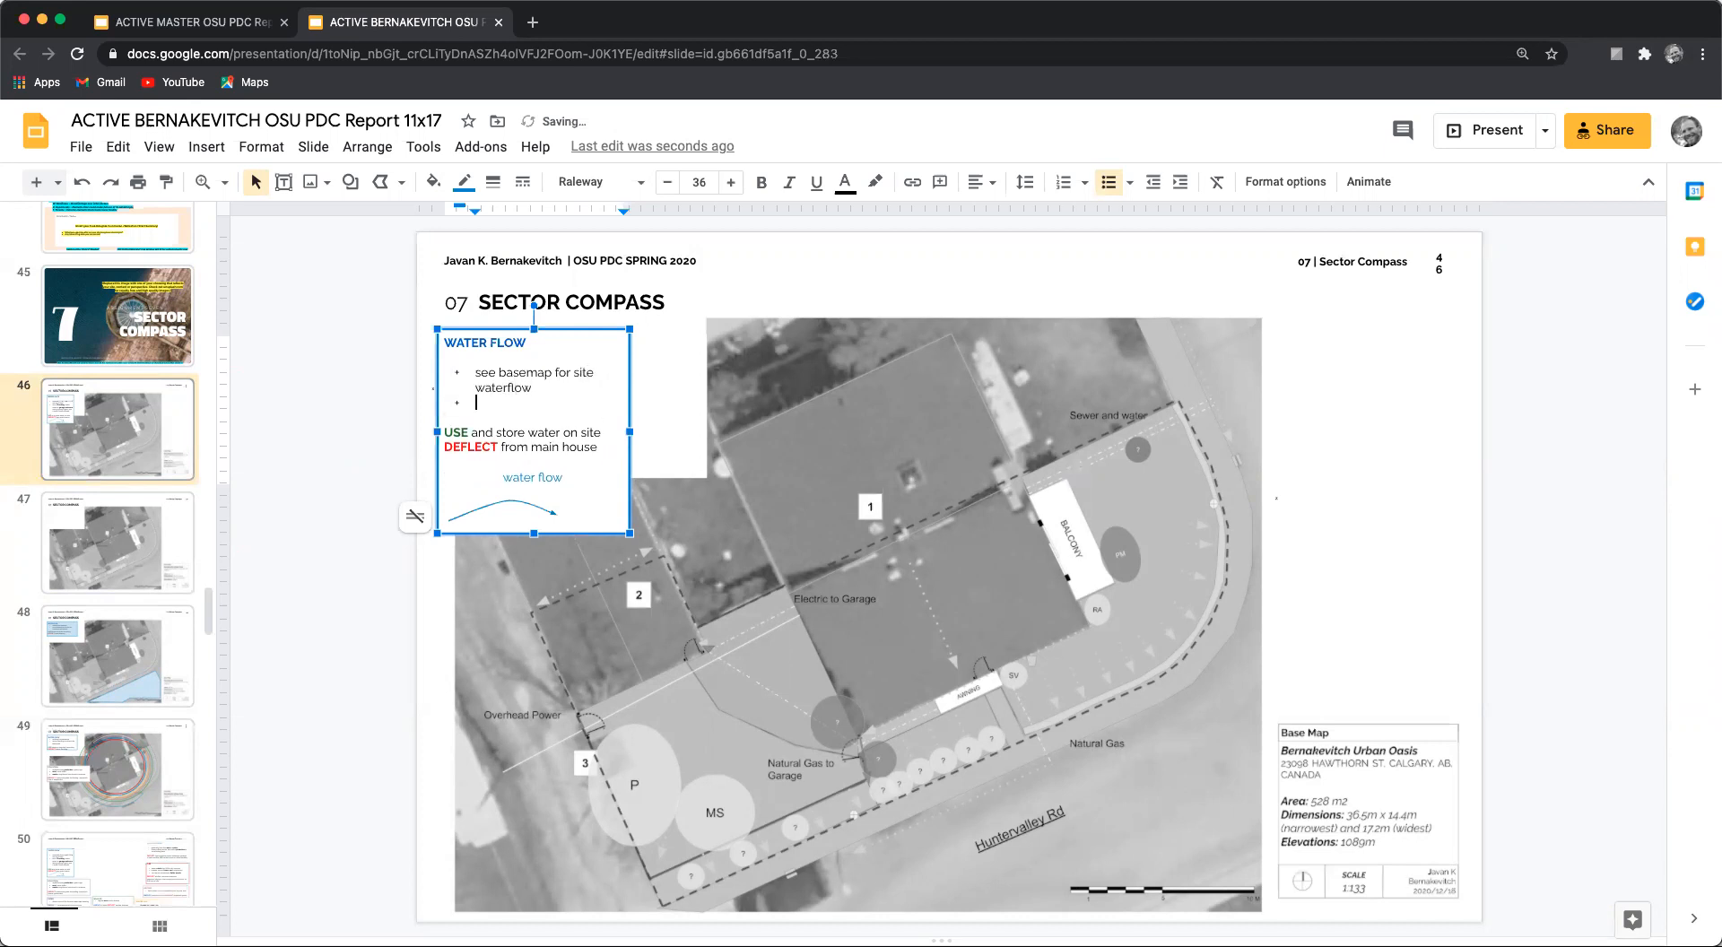
text(street south of house flood )
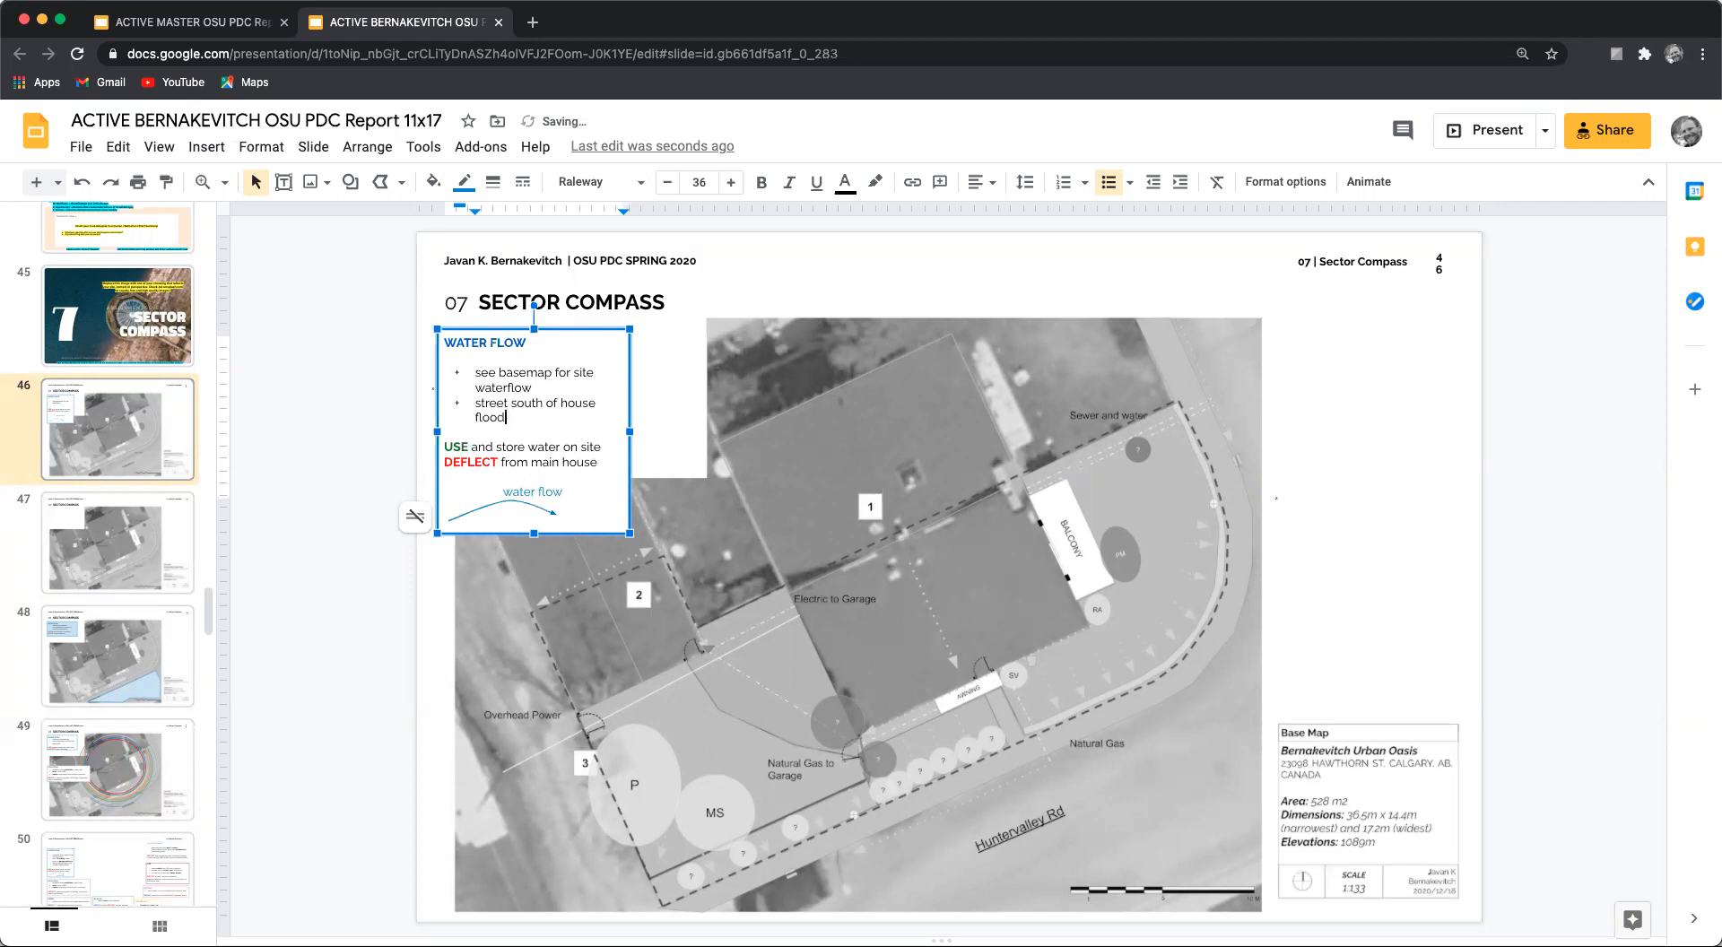
text(during spring)
Step: Reword the USE line as "rainwater passively" and the DEFLECT line as "if possible road water"
click(475, 448)
drag(473, 448, 601, 446)
text(rai)
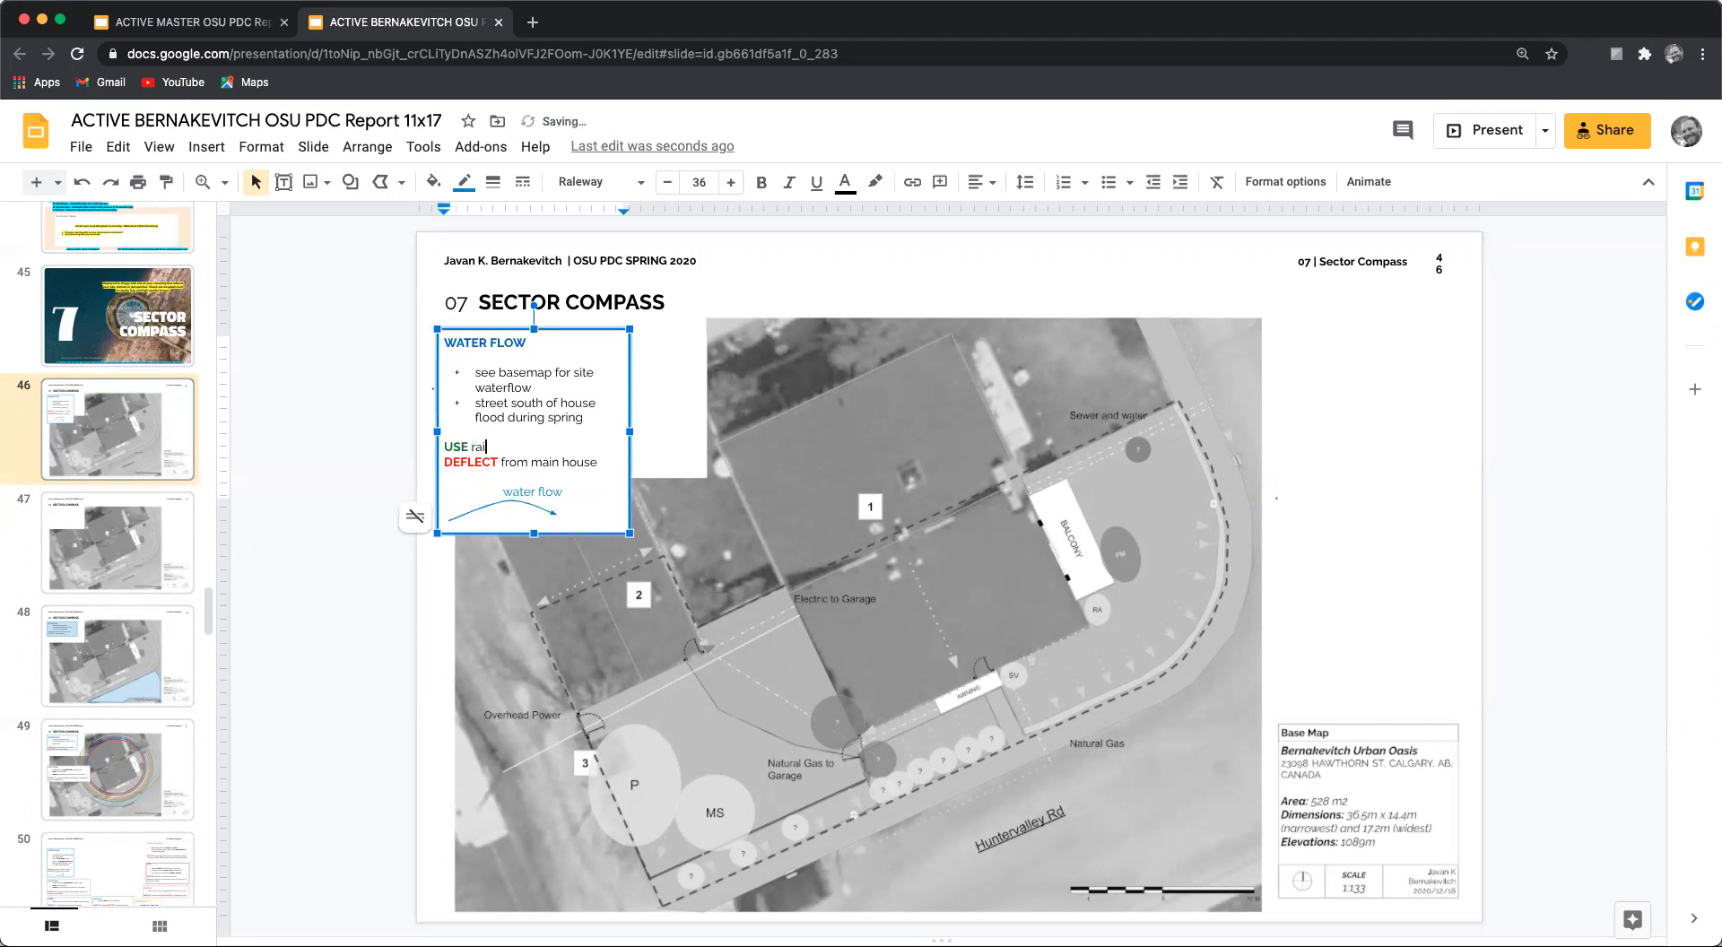
text(nwater passively)
drag(500, 462, 617, 462)
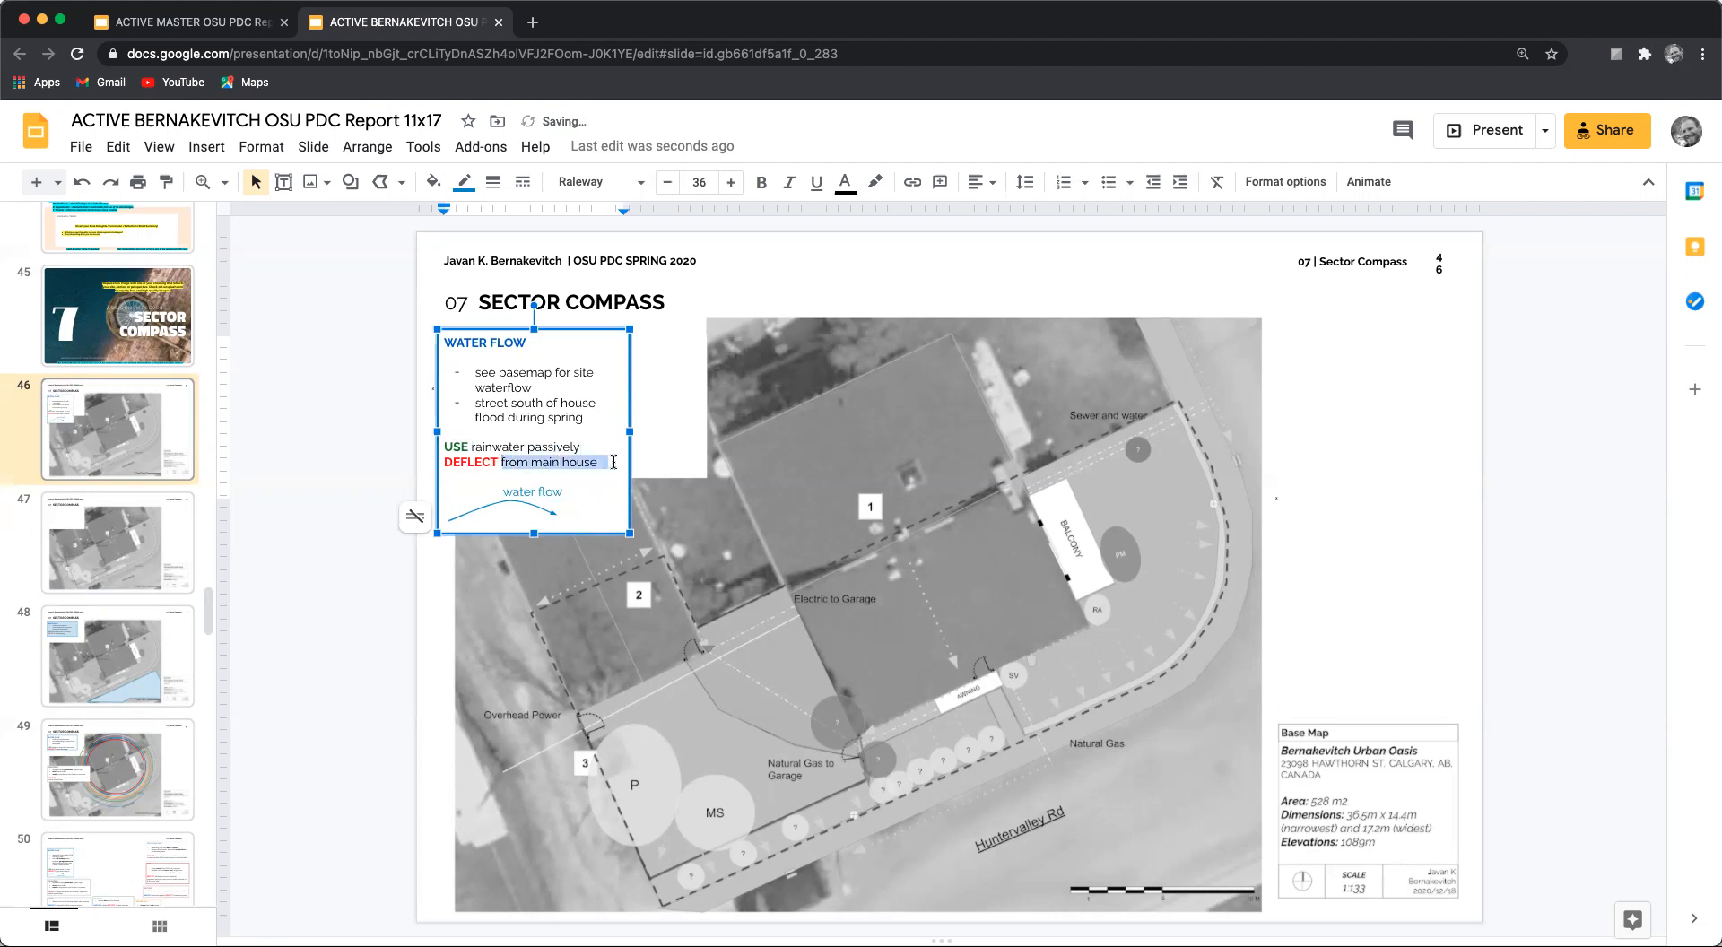
text(if possible )
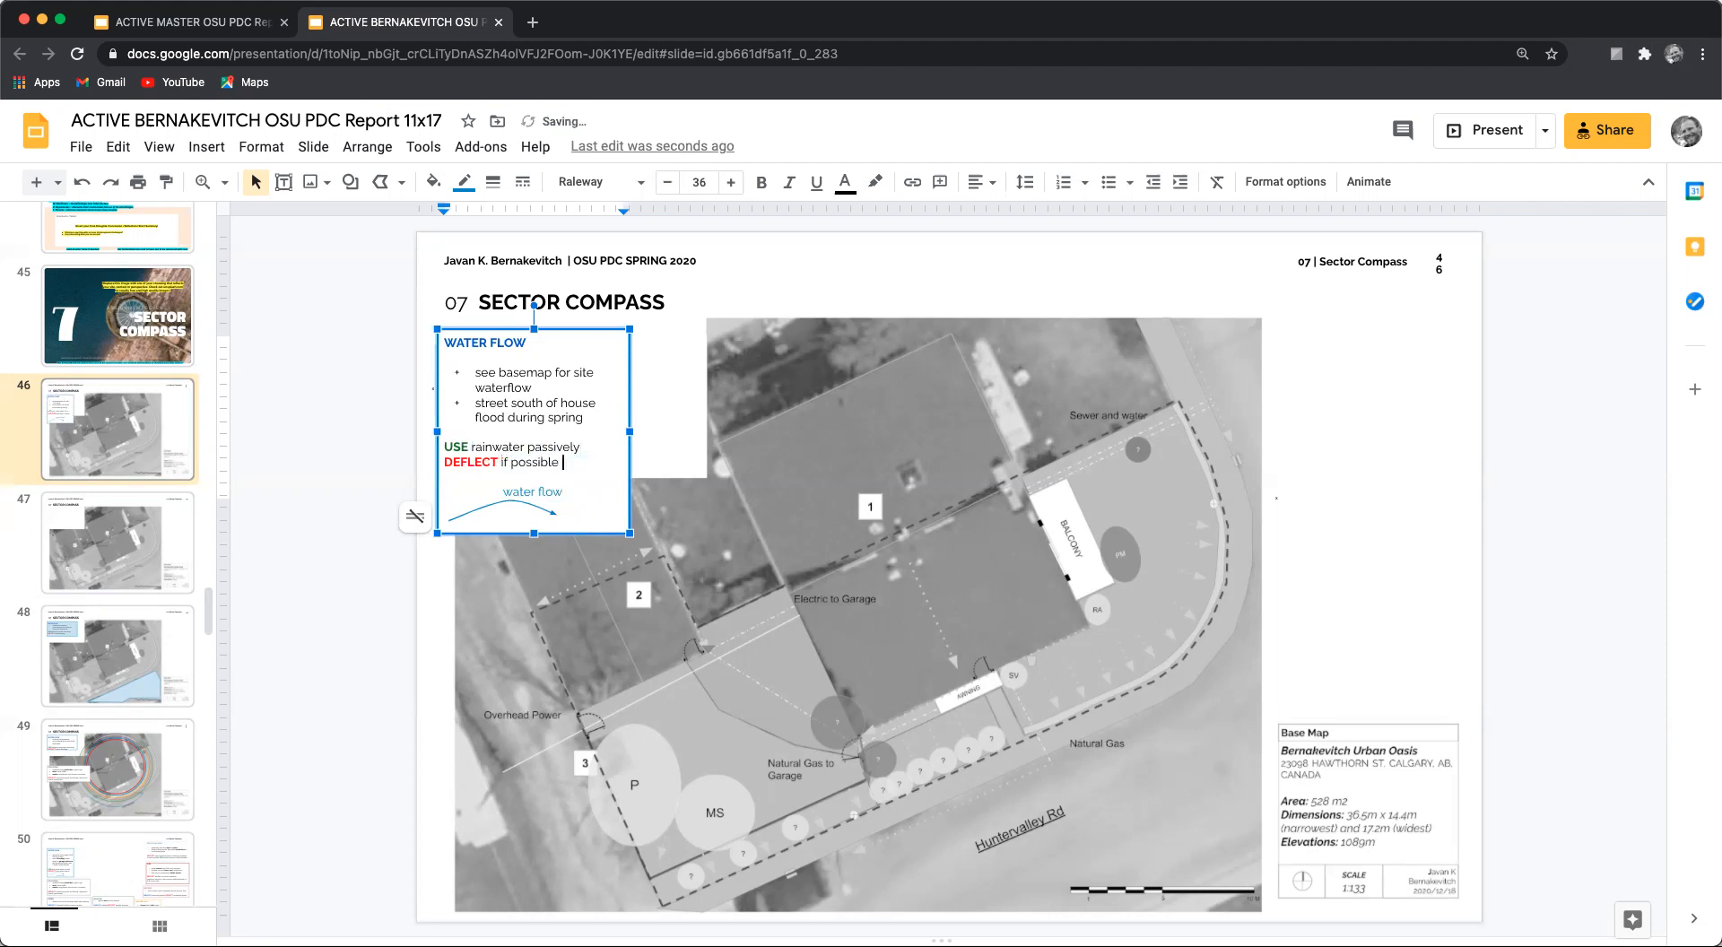
text(road)
Step: Delete the "water flow" label and the curved arrow at the bottom of the WATER FLOW box
drag(493, 491, 603, 534)
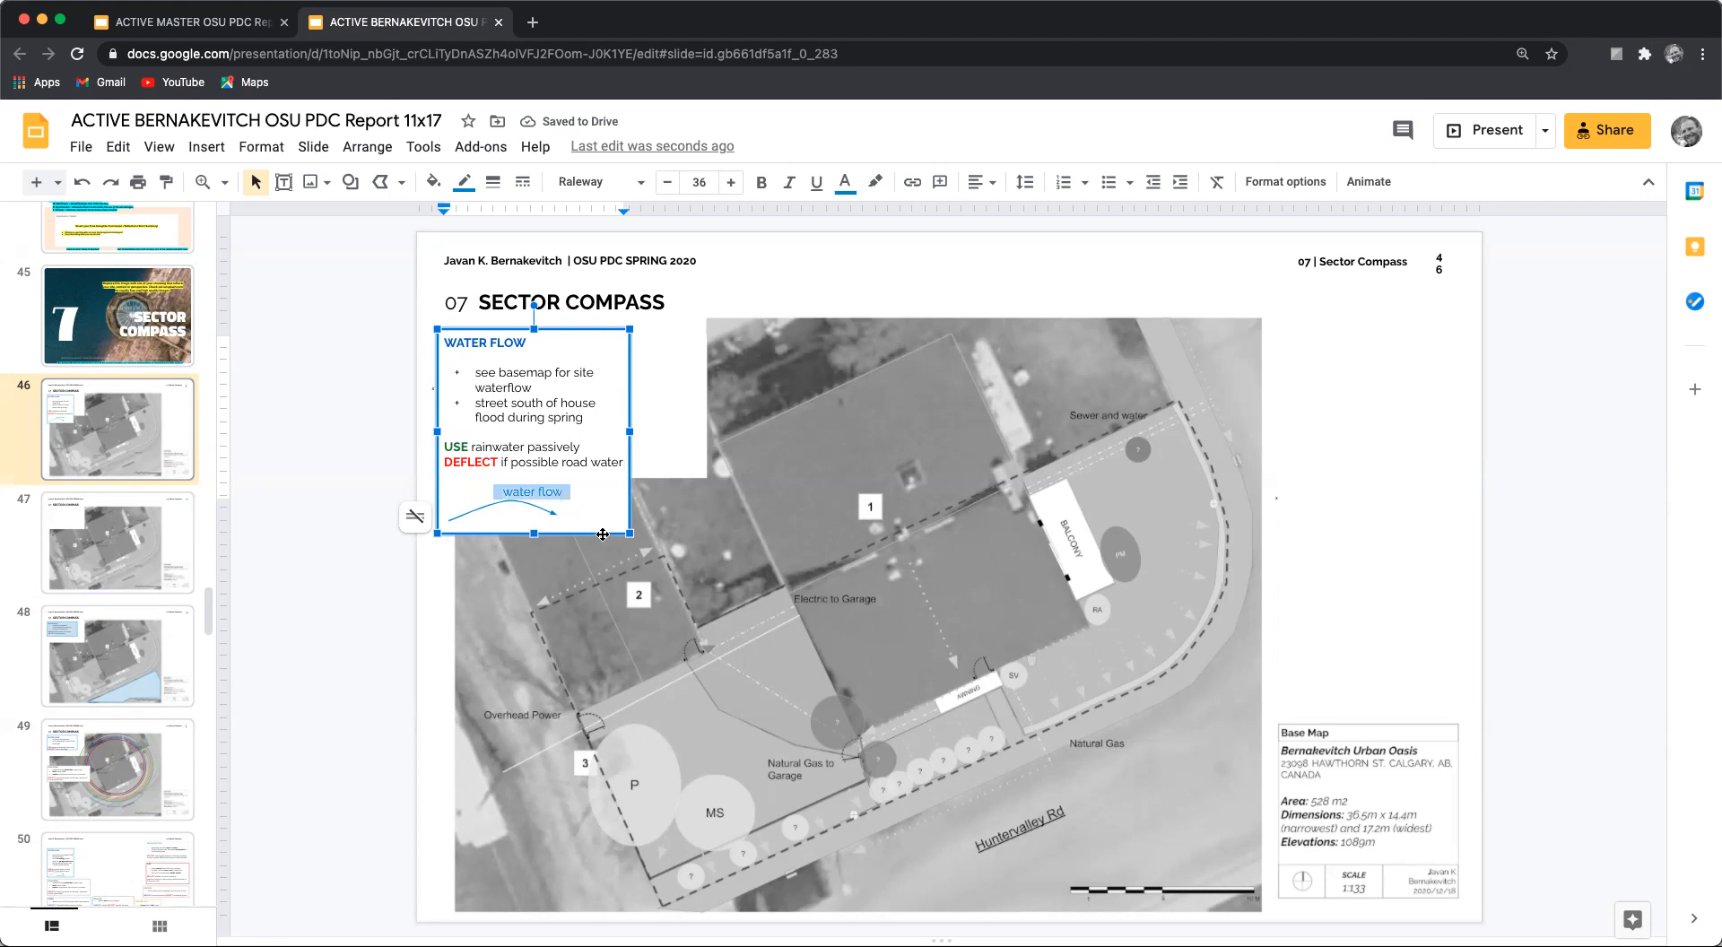
key(BackSpace)
click(529, 504)
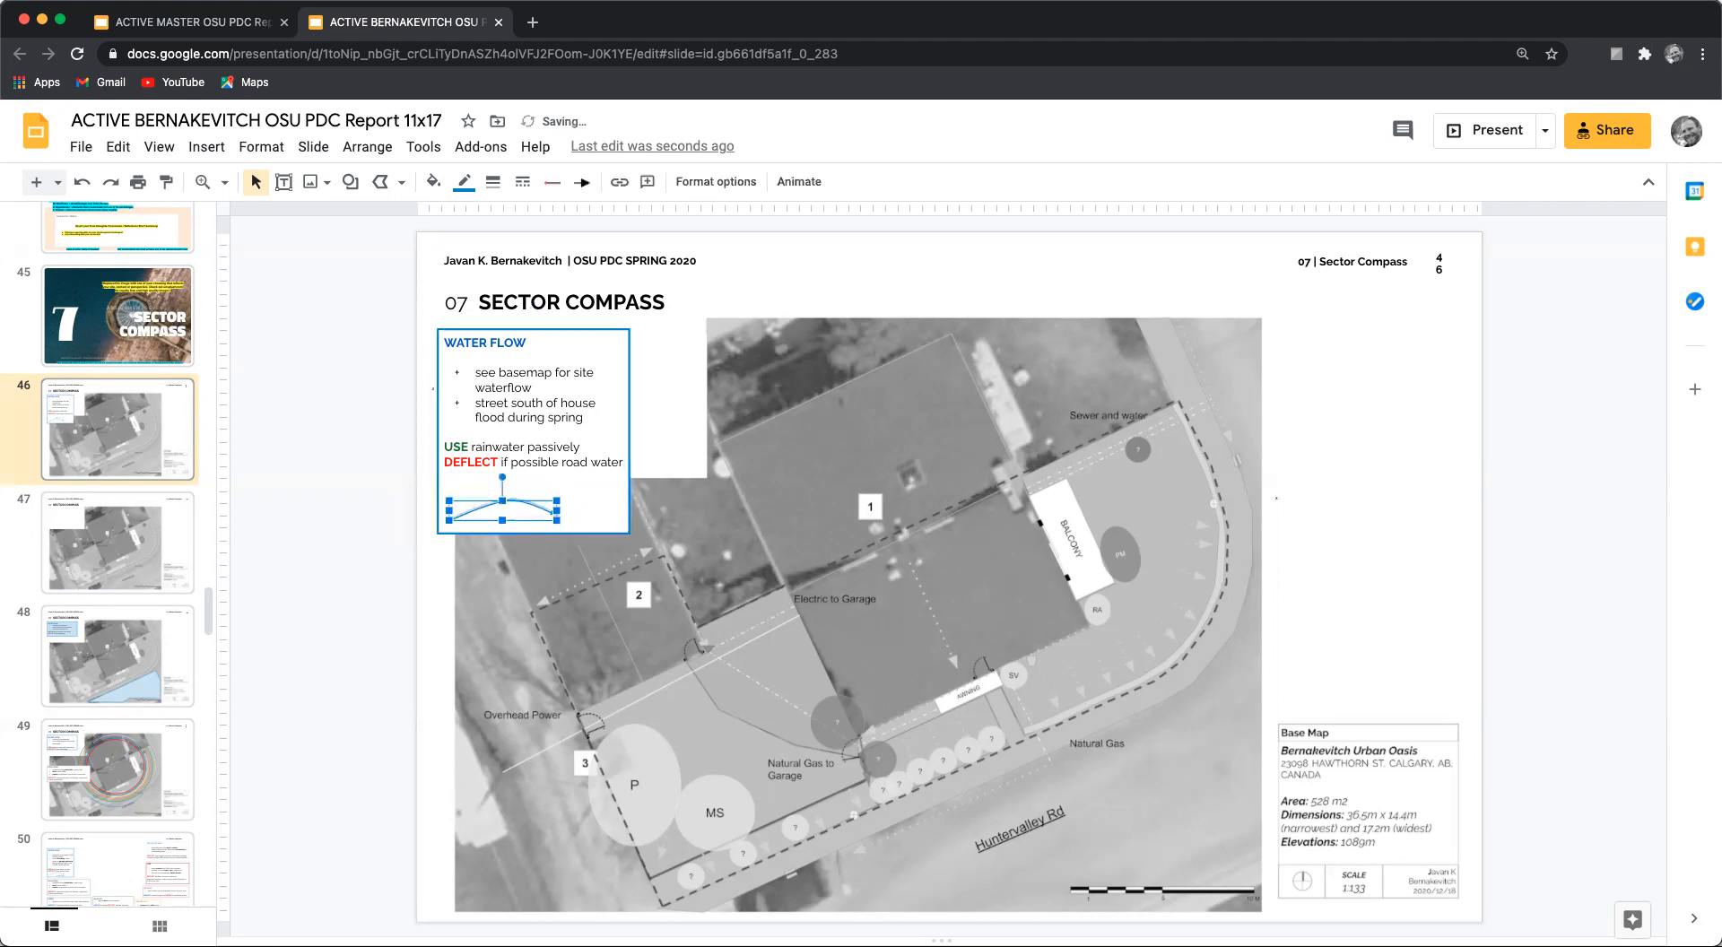
key(BackSpace)
click(531, 461)
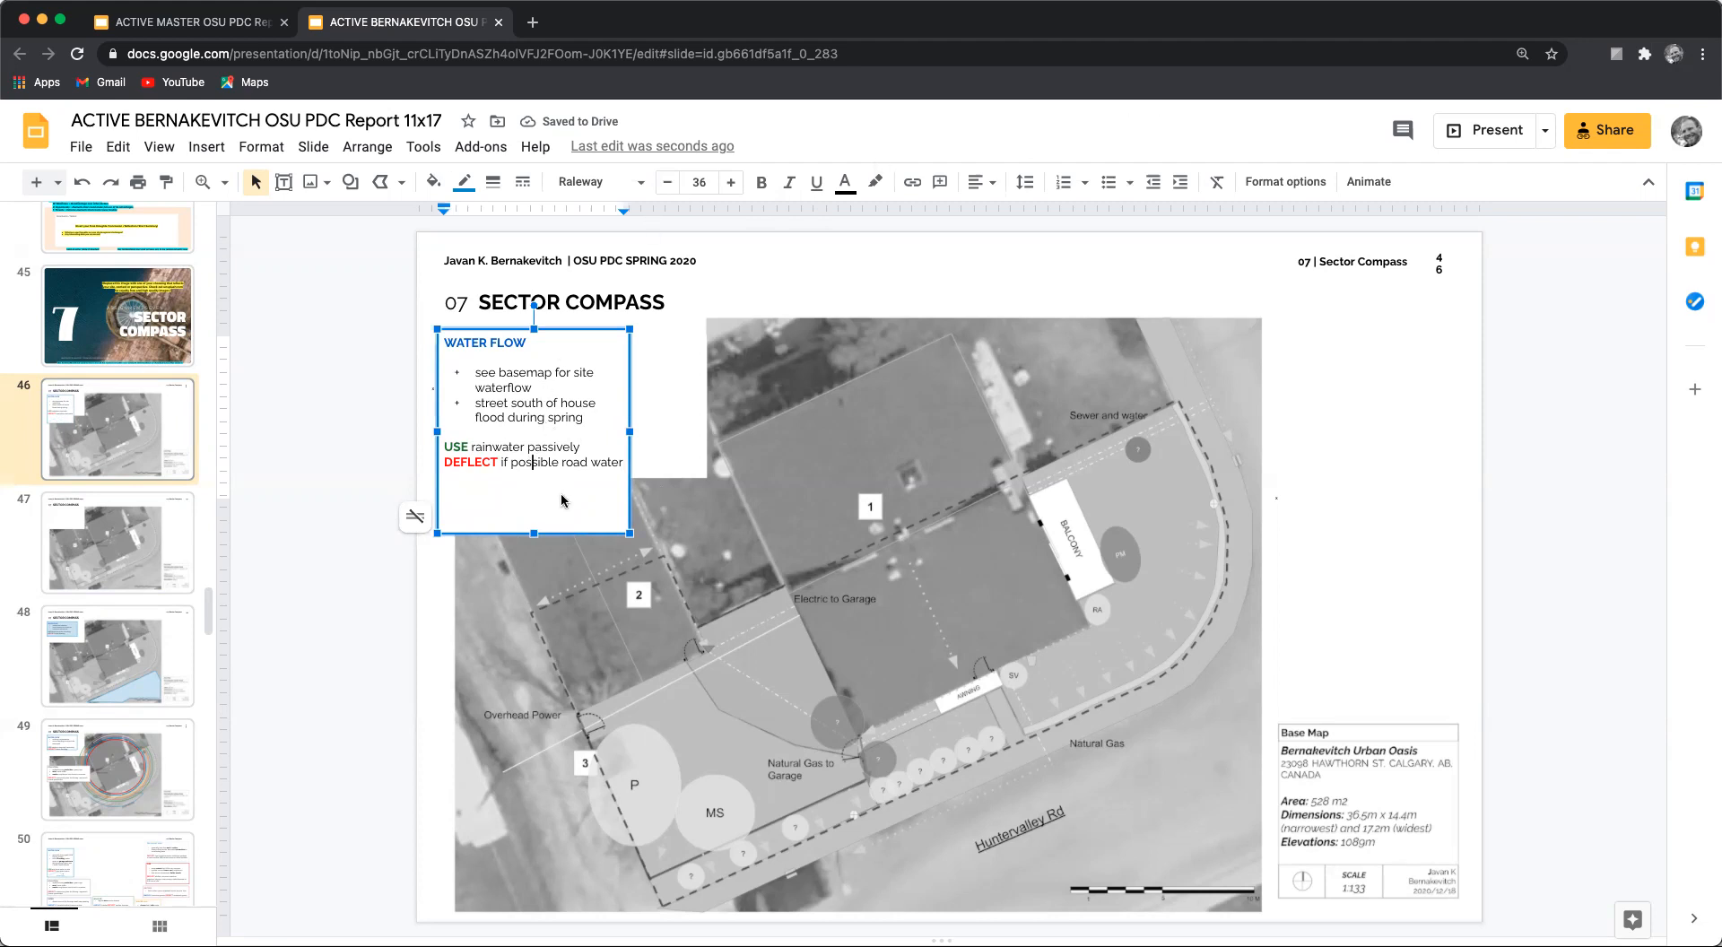
Step: Reduce the WATER FLOW box's text size to 29 and shorten the box to fit its text
click(670, 407)
click(626, 372)
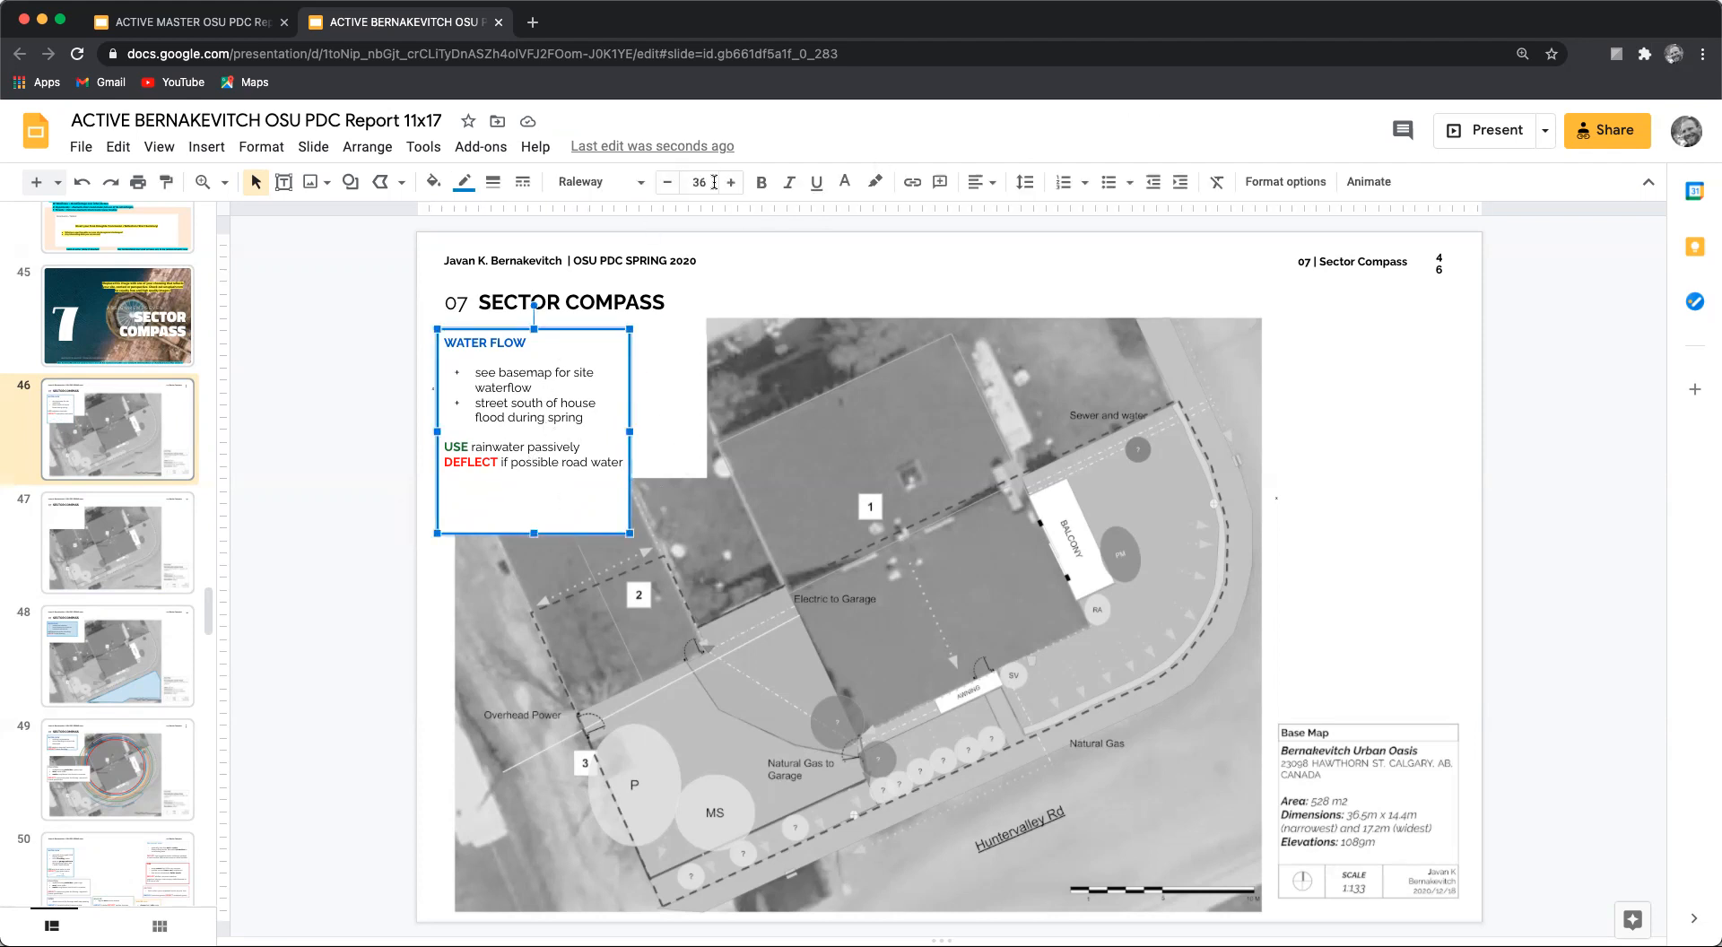
click(667, 184)
double_click(668, 185)
double_click(668, 185)
double_click(667, 185)
drag(630, 532, 630, 441)
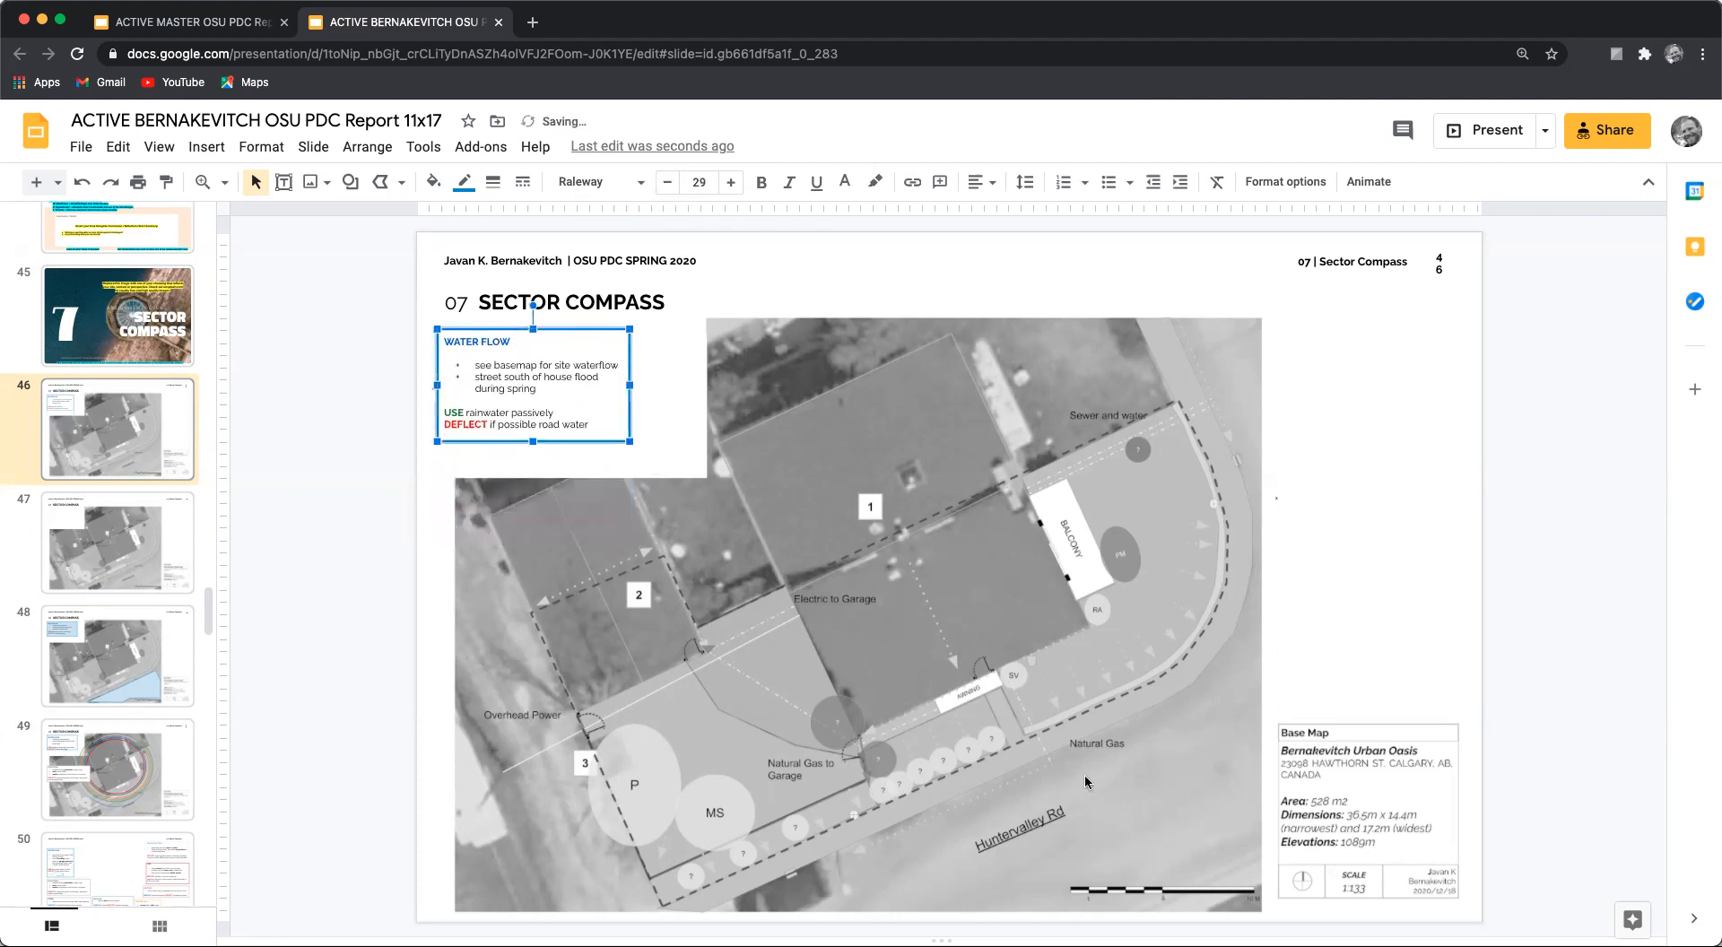
Step: Draw a closed polygon over the Huntervalley Rd street area south of the house, cutting around the scale bar
click(402, 182)
click(442, 388)
click(763, 899)
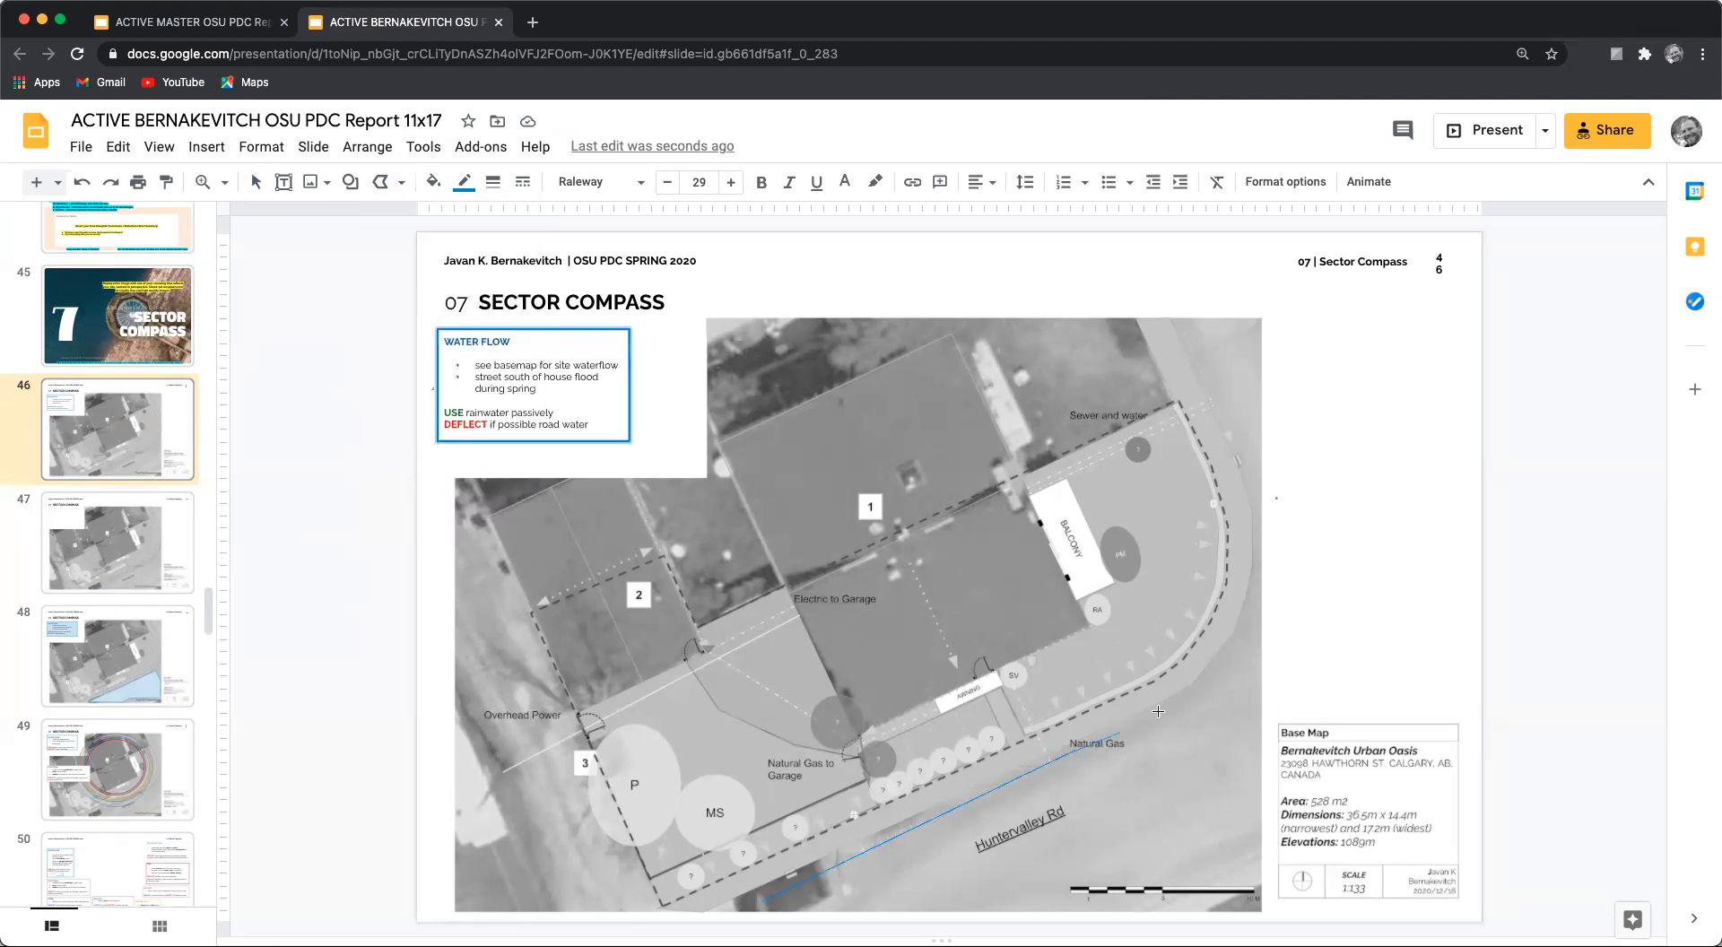
click(1227, 668)
click(1247, 669)
click(1244, 879)
click(1051, 877)
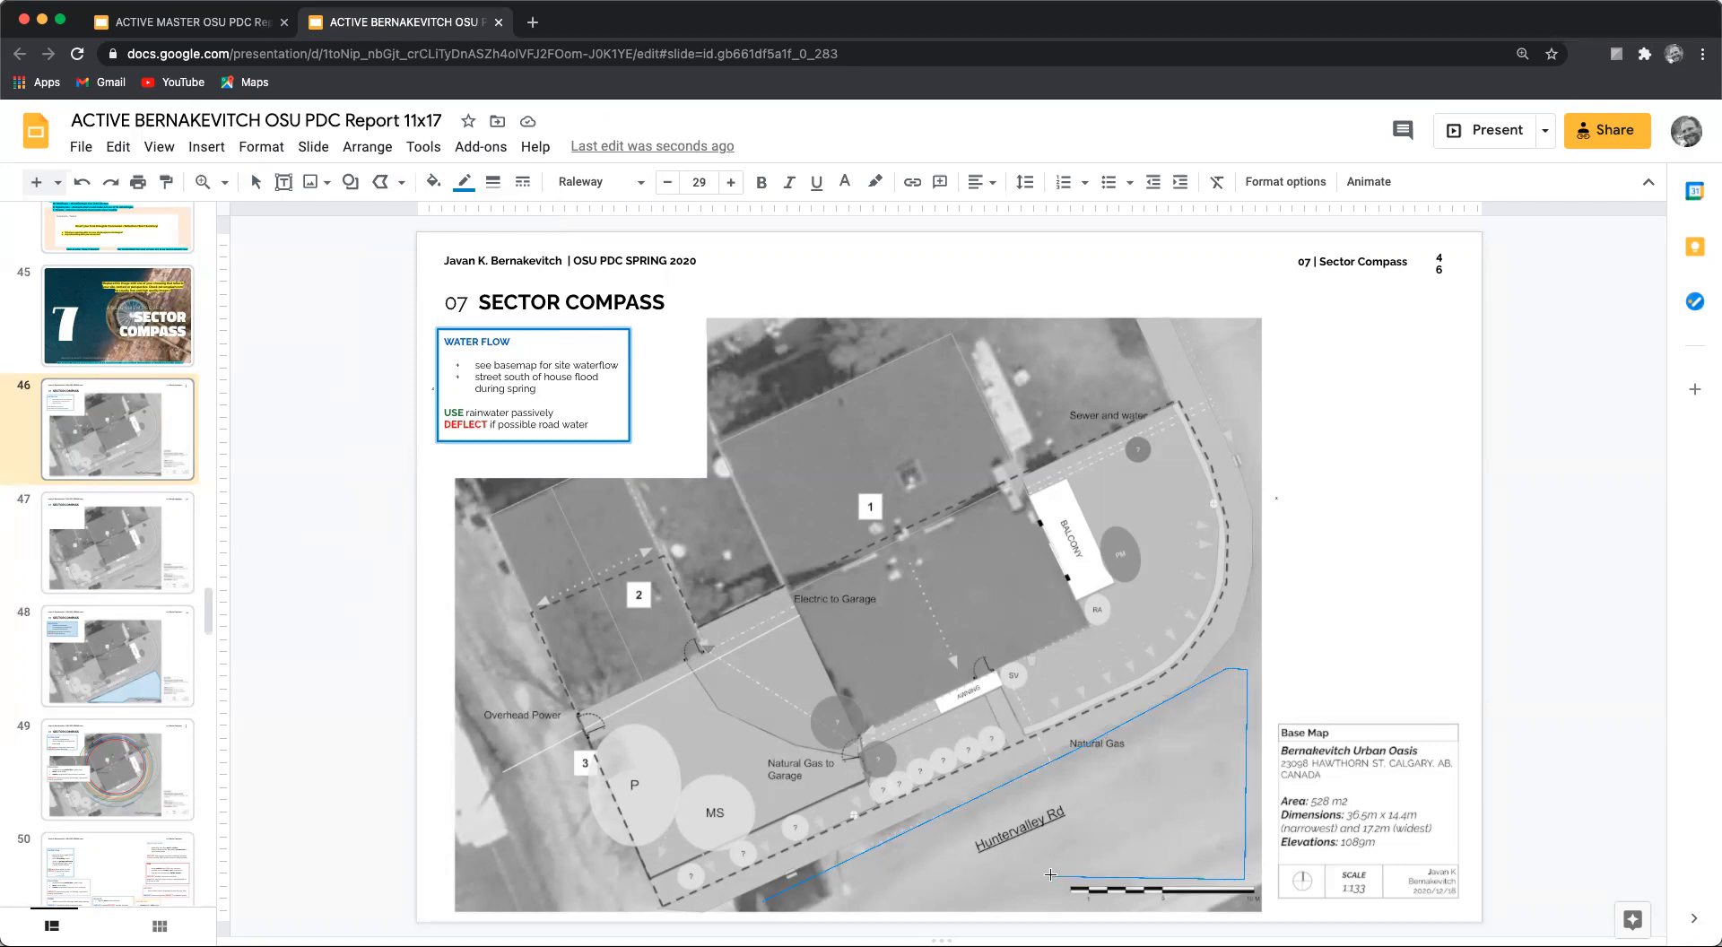
click(1047, 906)
click(764, 901)
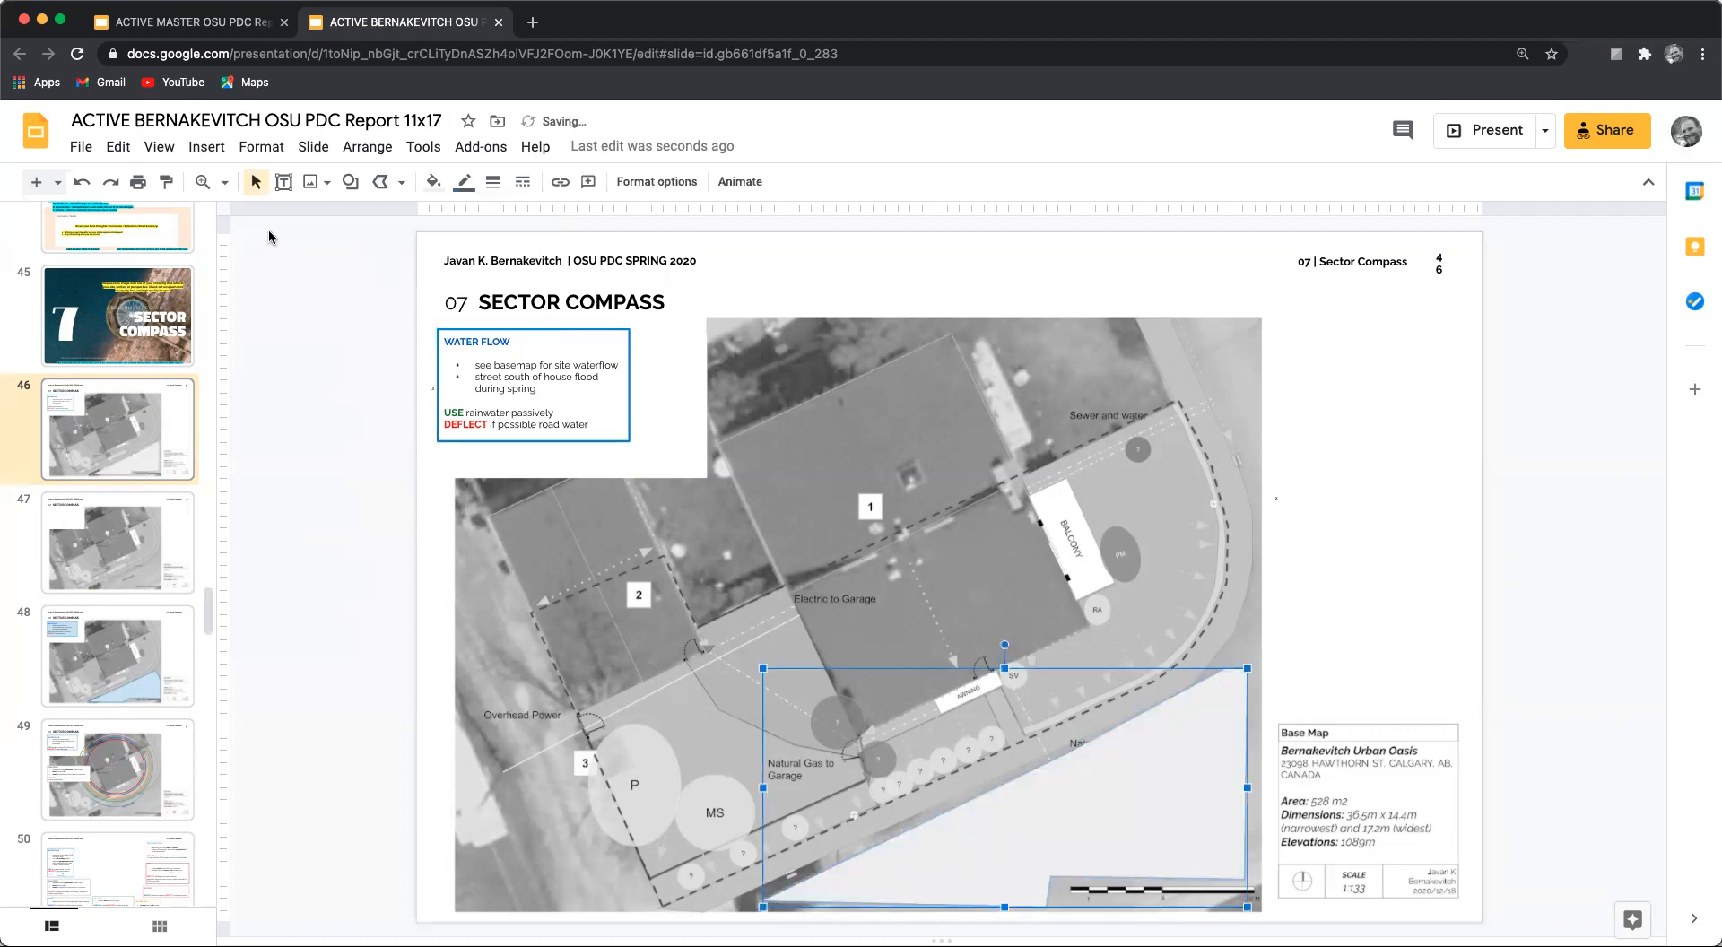
Step: Give the street polygon a light blue fill and a blue border
click(433, 182)
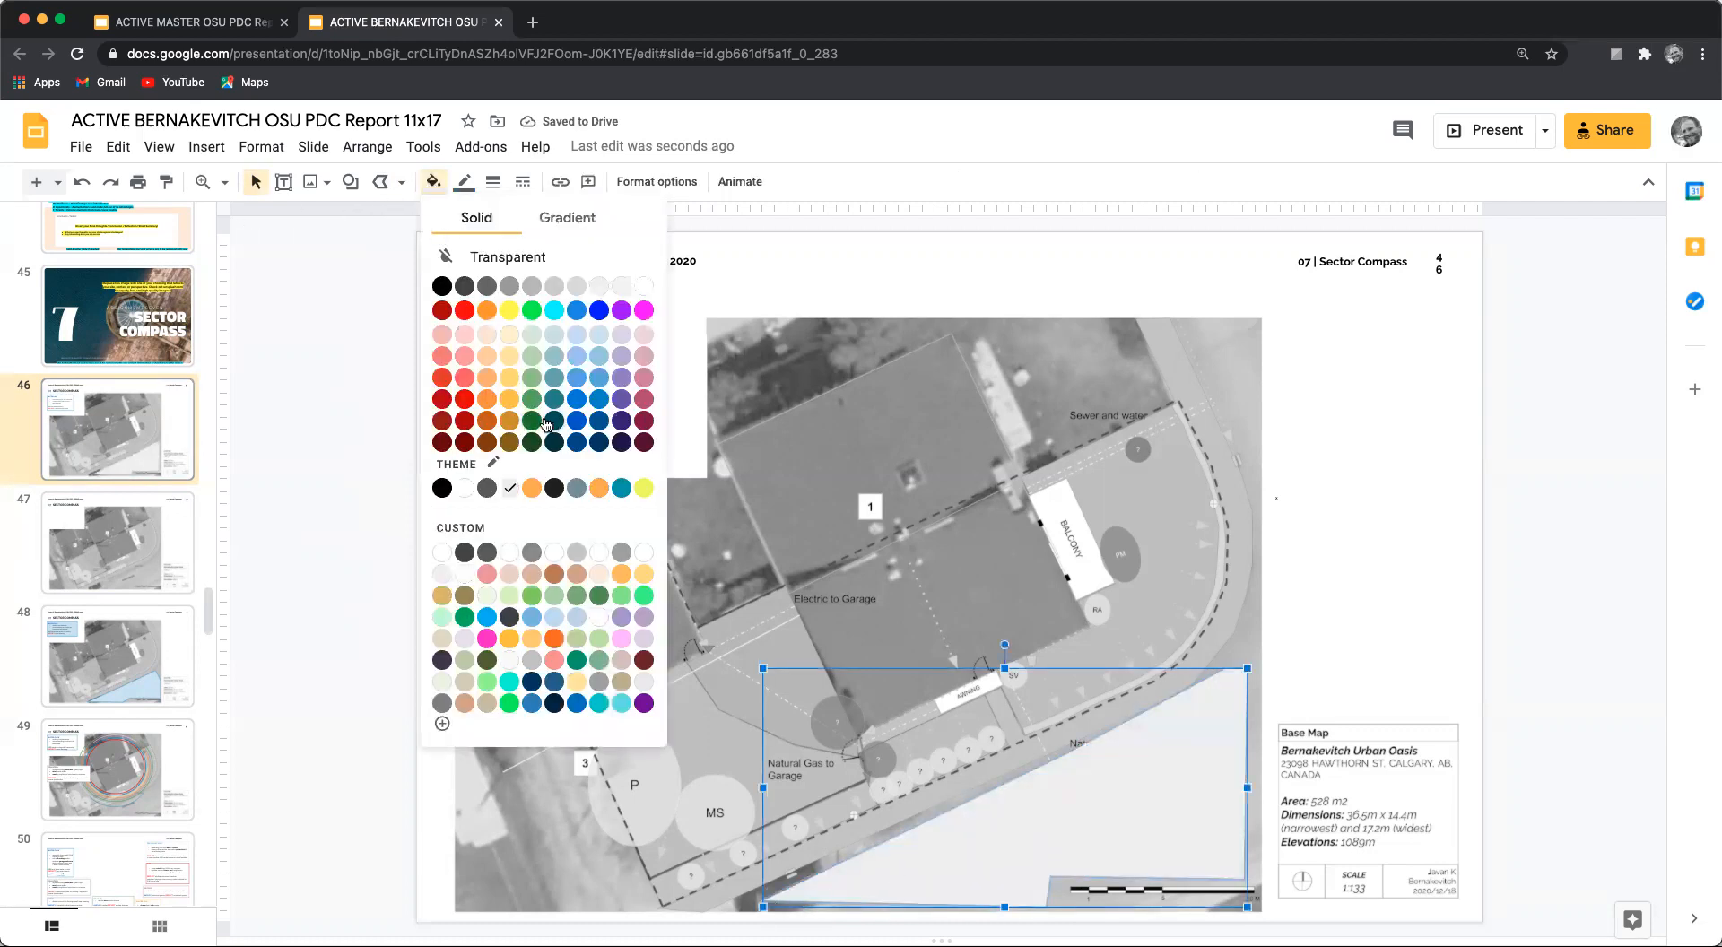
click(577, 355)
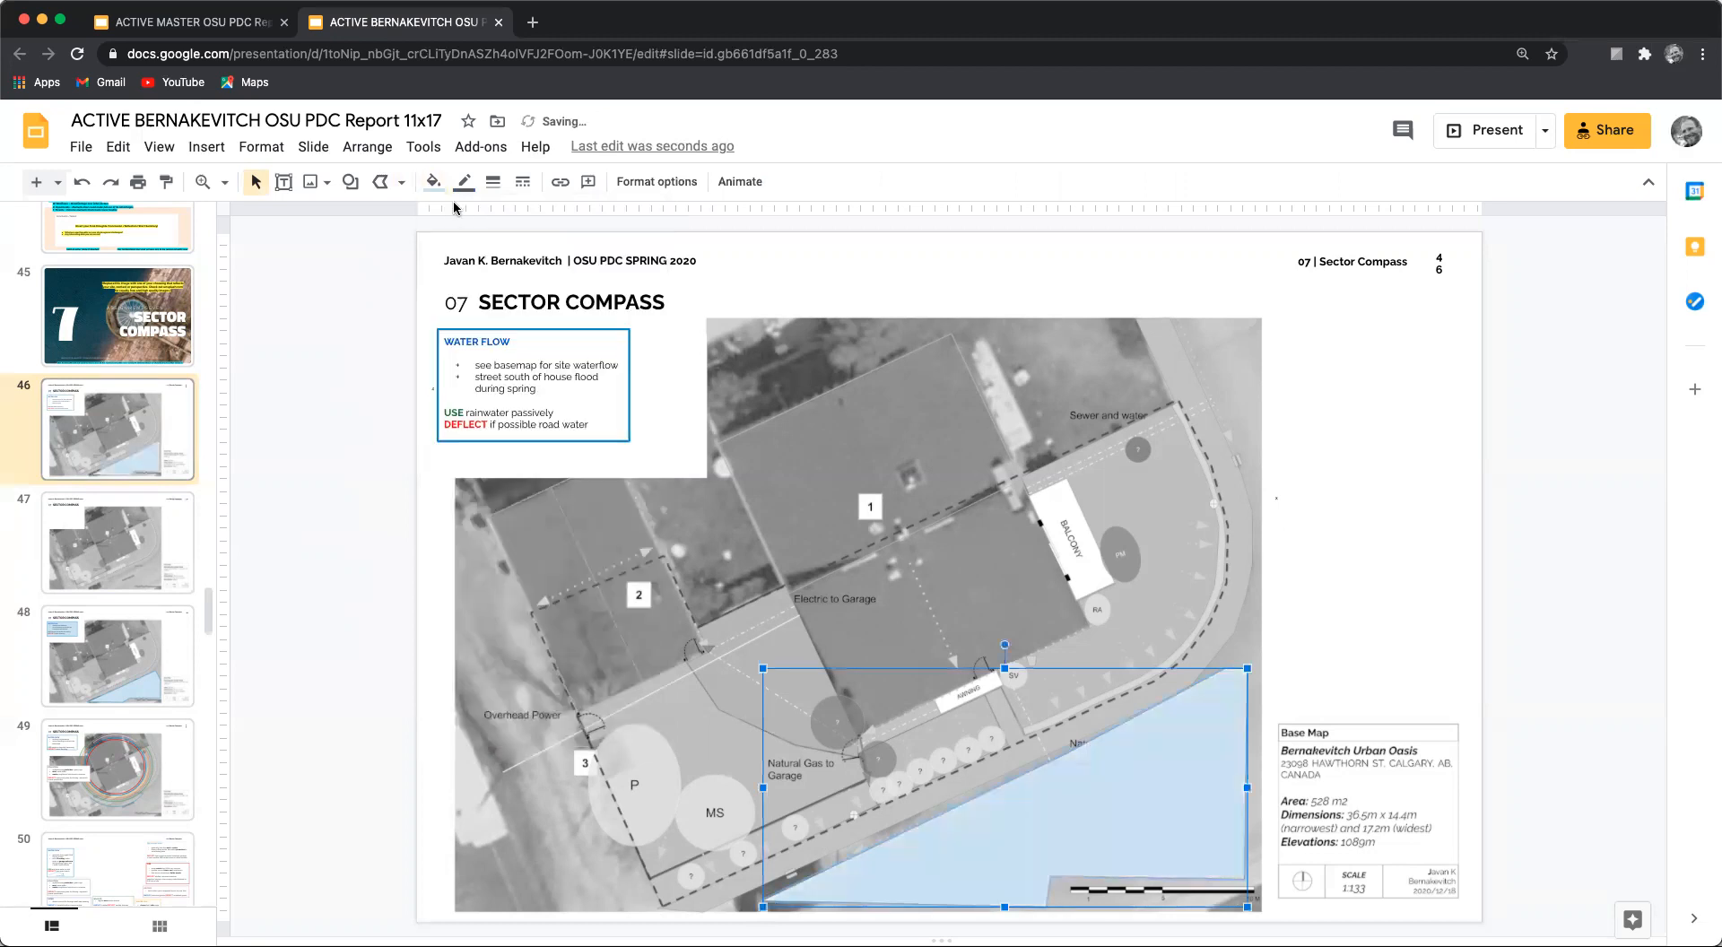
click(464, 183)
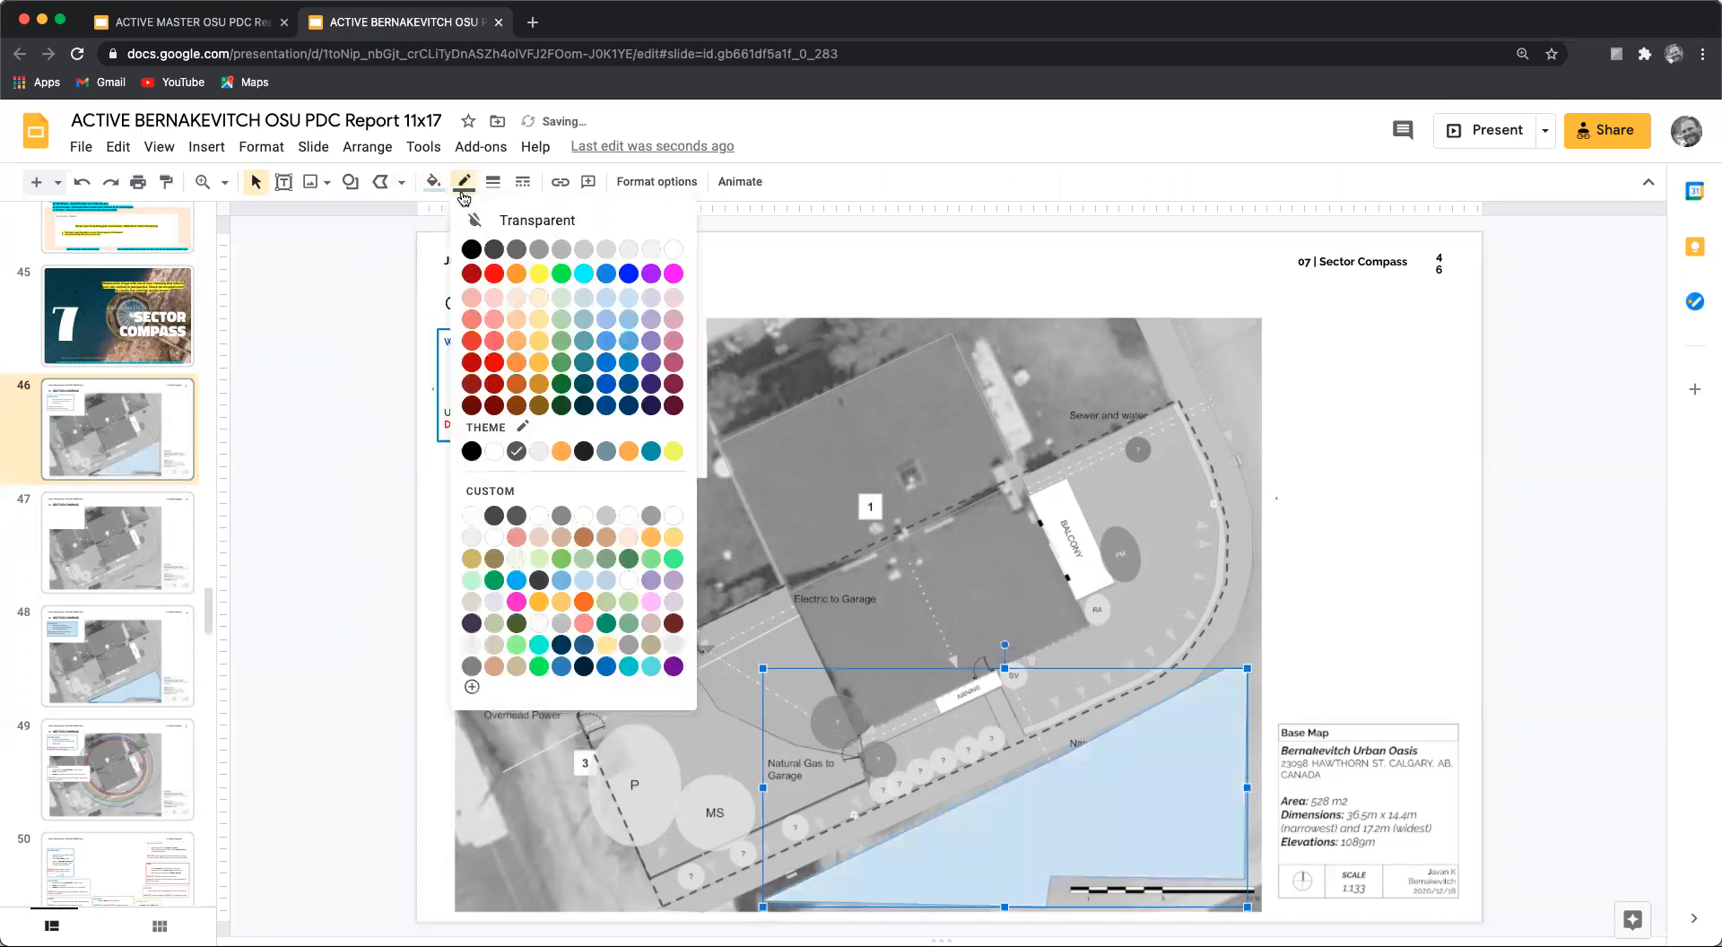
click(615, 275)
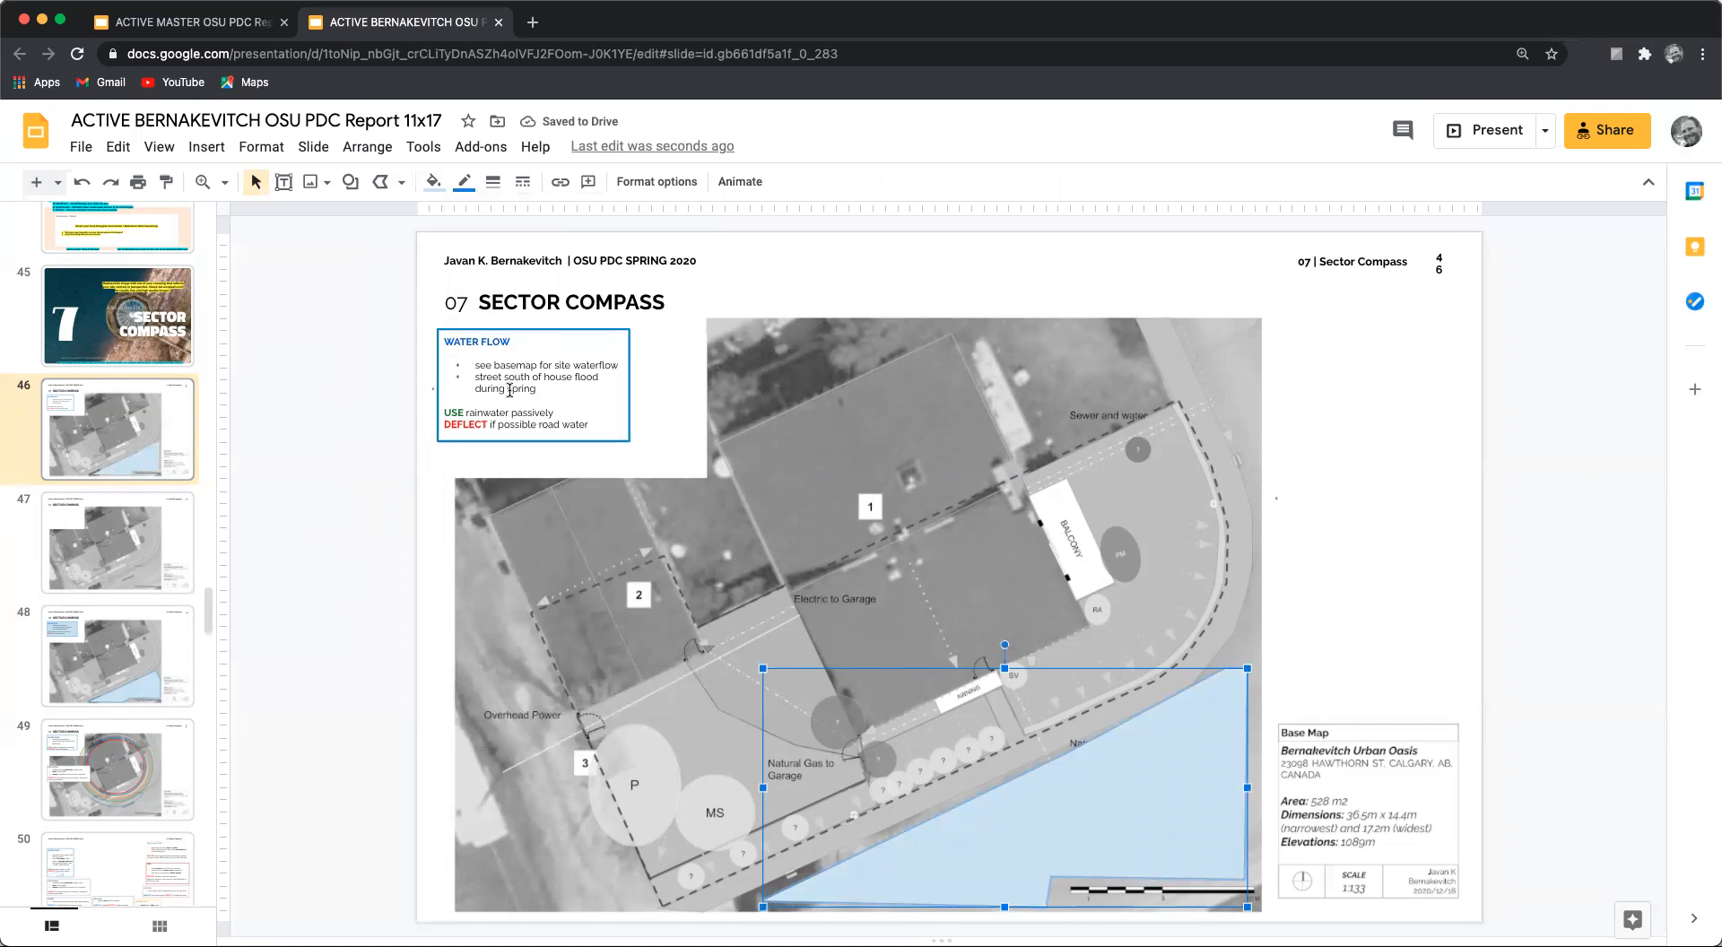
Step: Try to copy the street polygon's formatting onto the WATER FLOW box with Paint format, and undo it
click(166, 182)
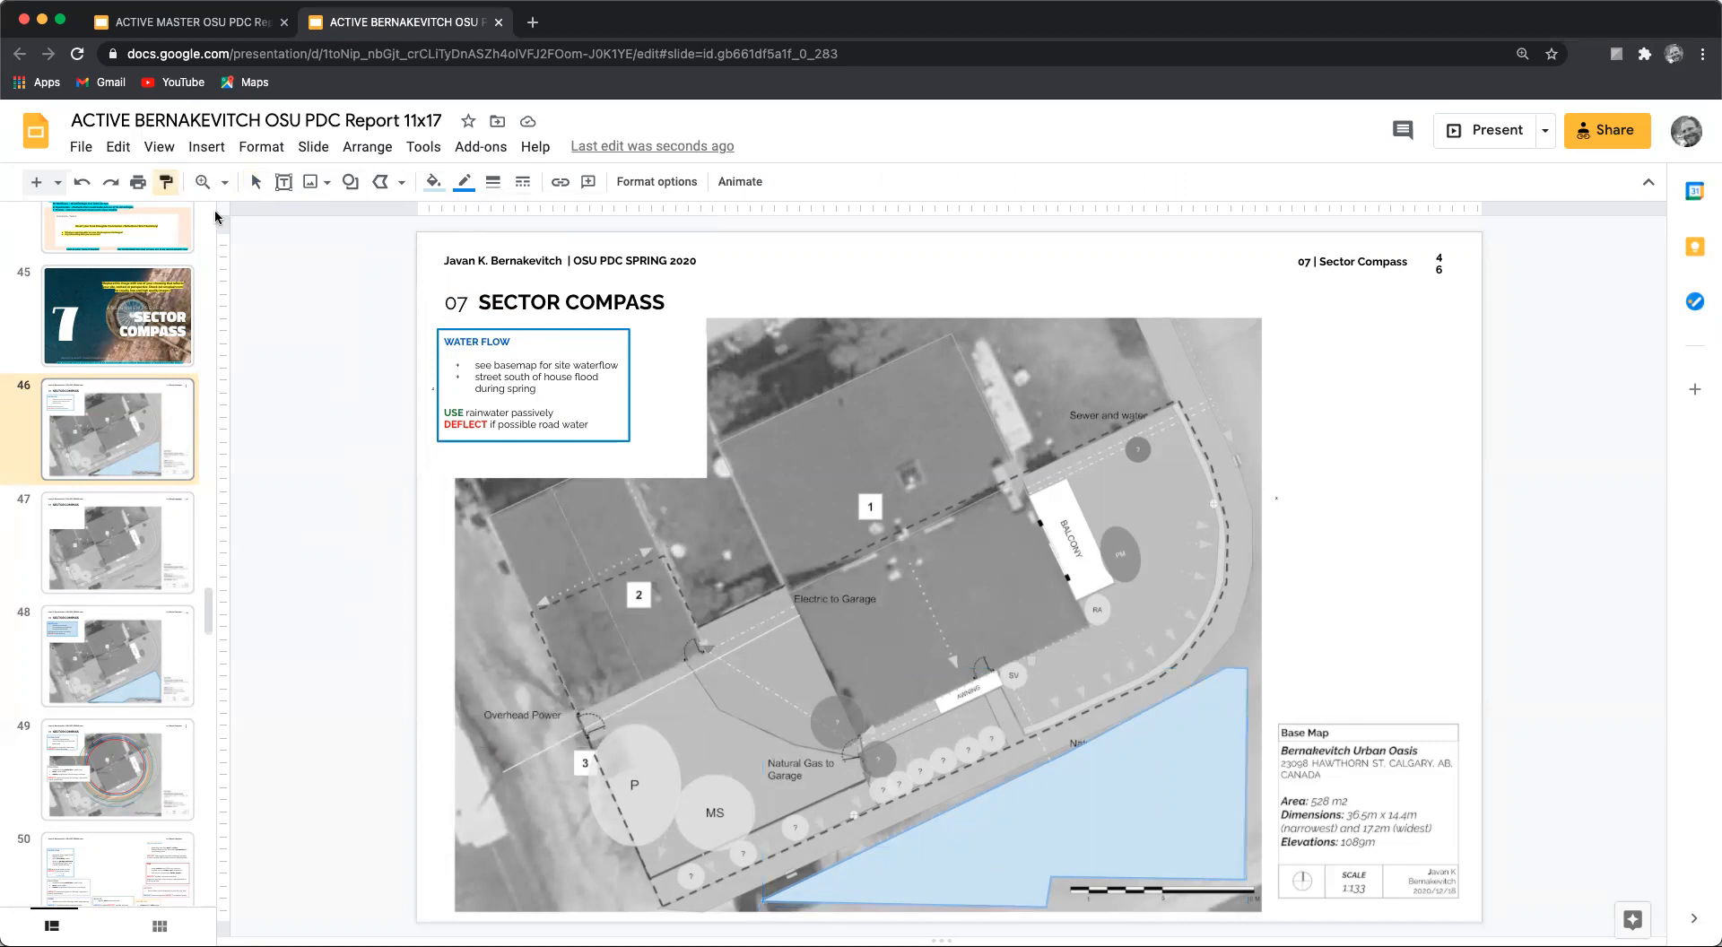
click(627, 404)
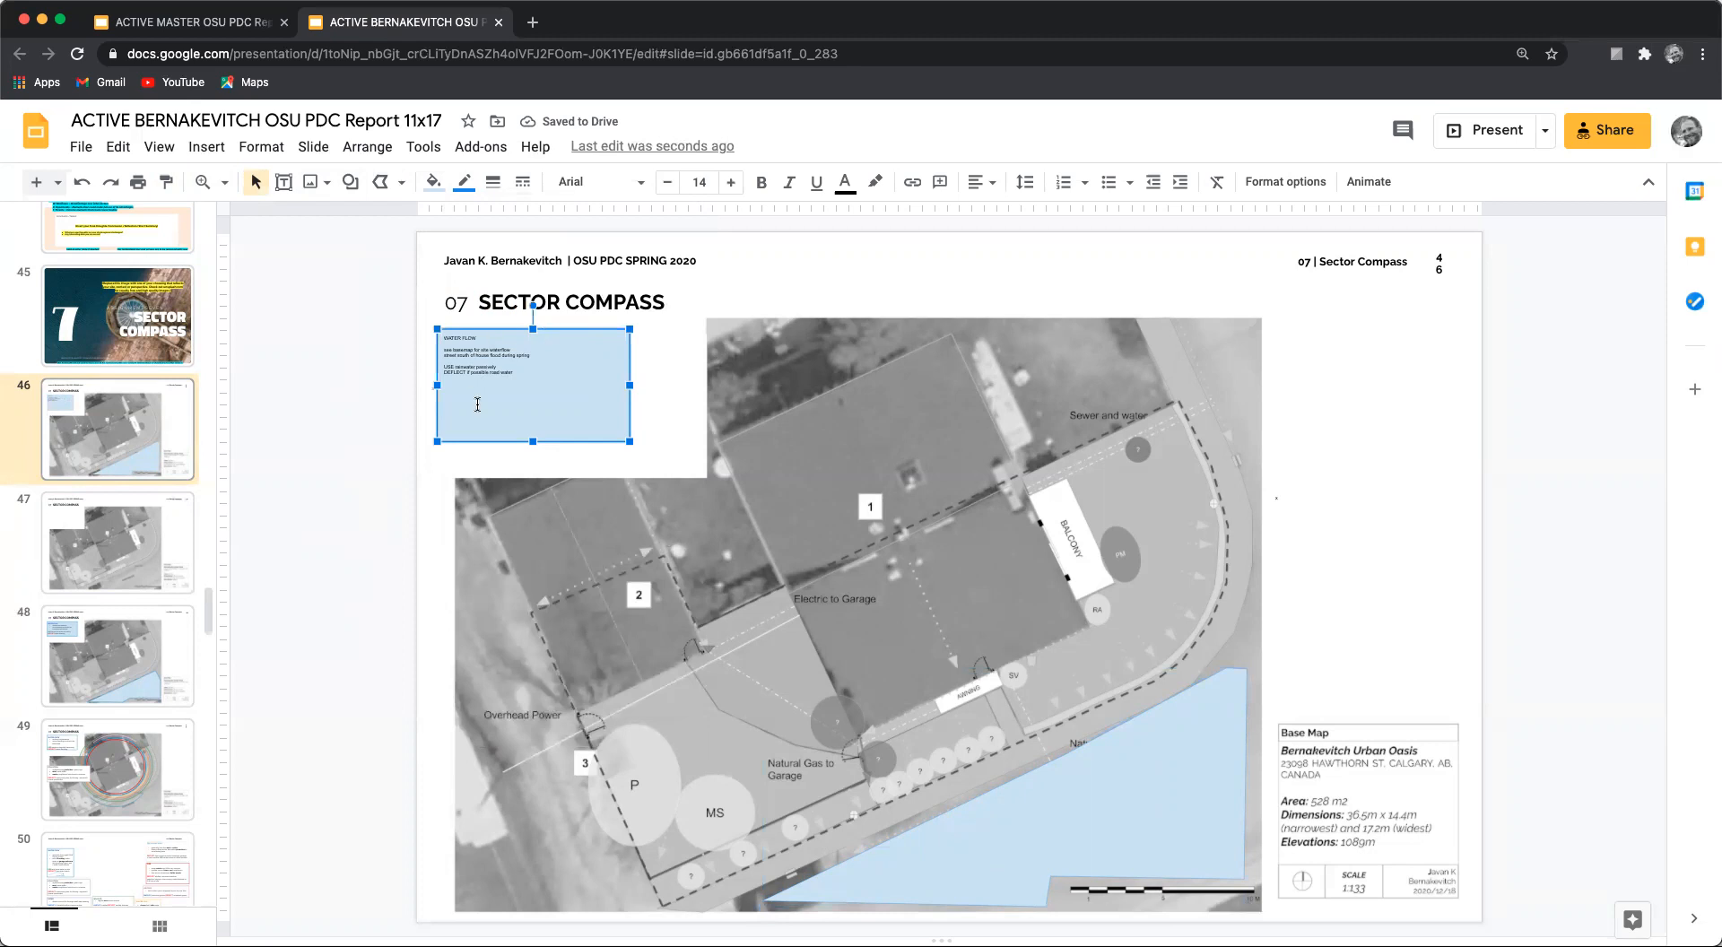
key(cmd+z)
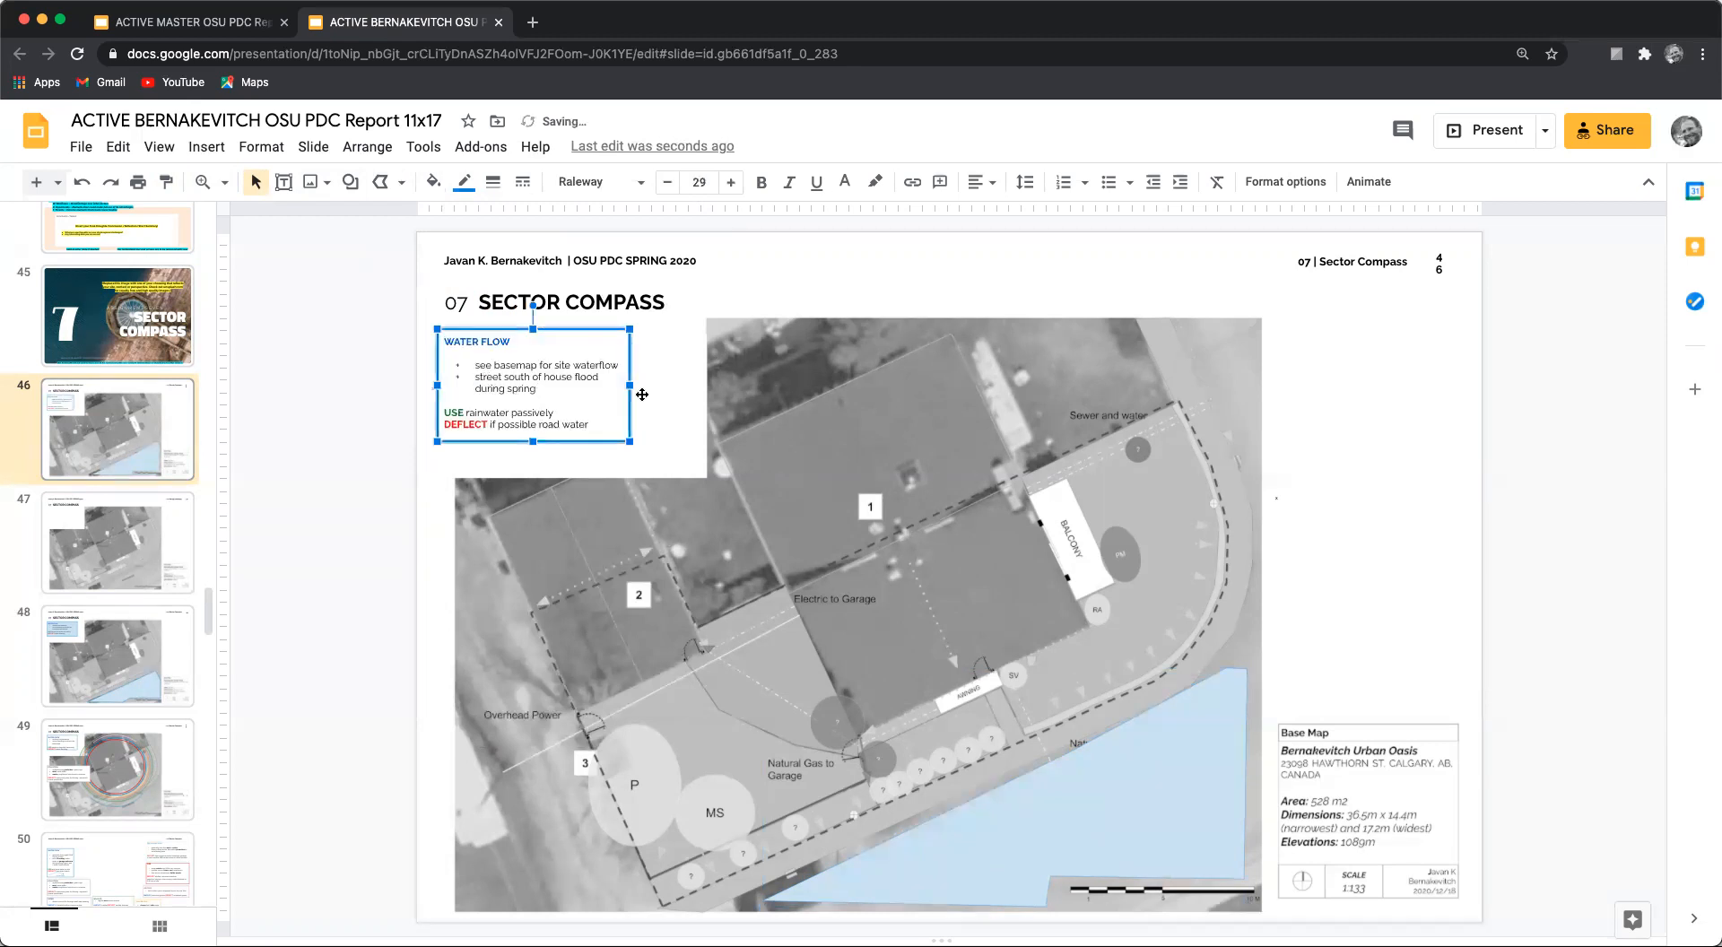
Step: Fill the WATER FLOW box with light blue to match the street polygon
click(1087, 797)
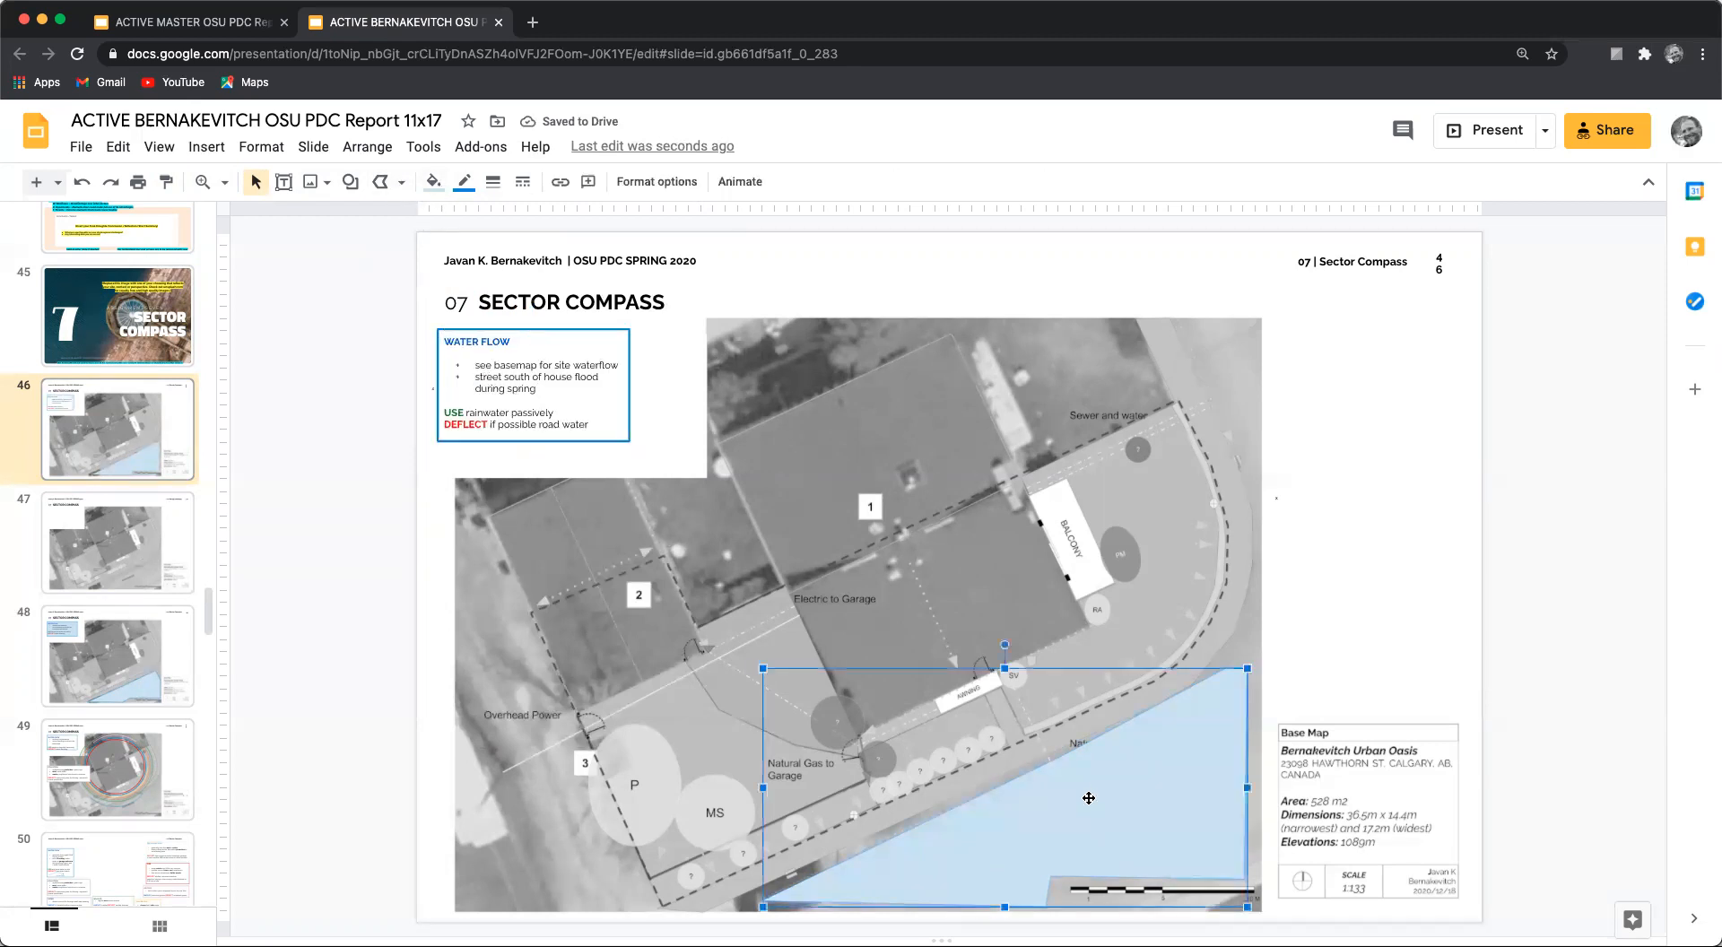
click(630, 405)
click(434, 185)
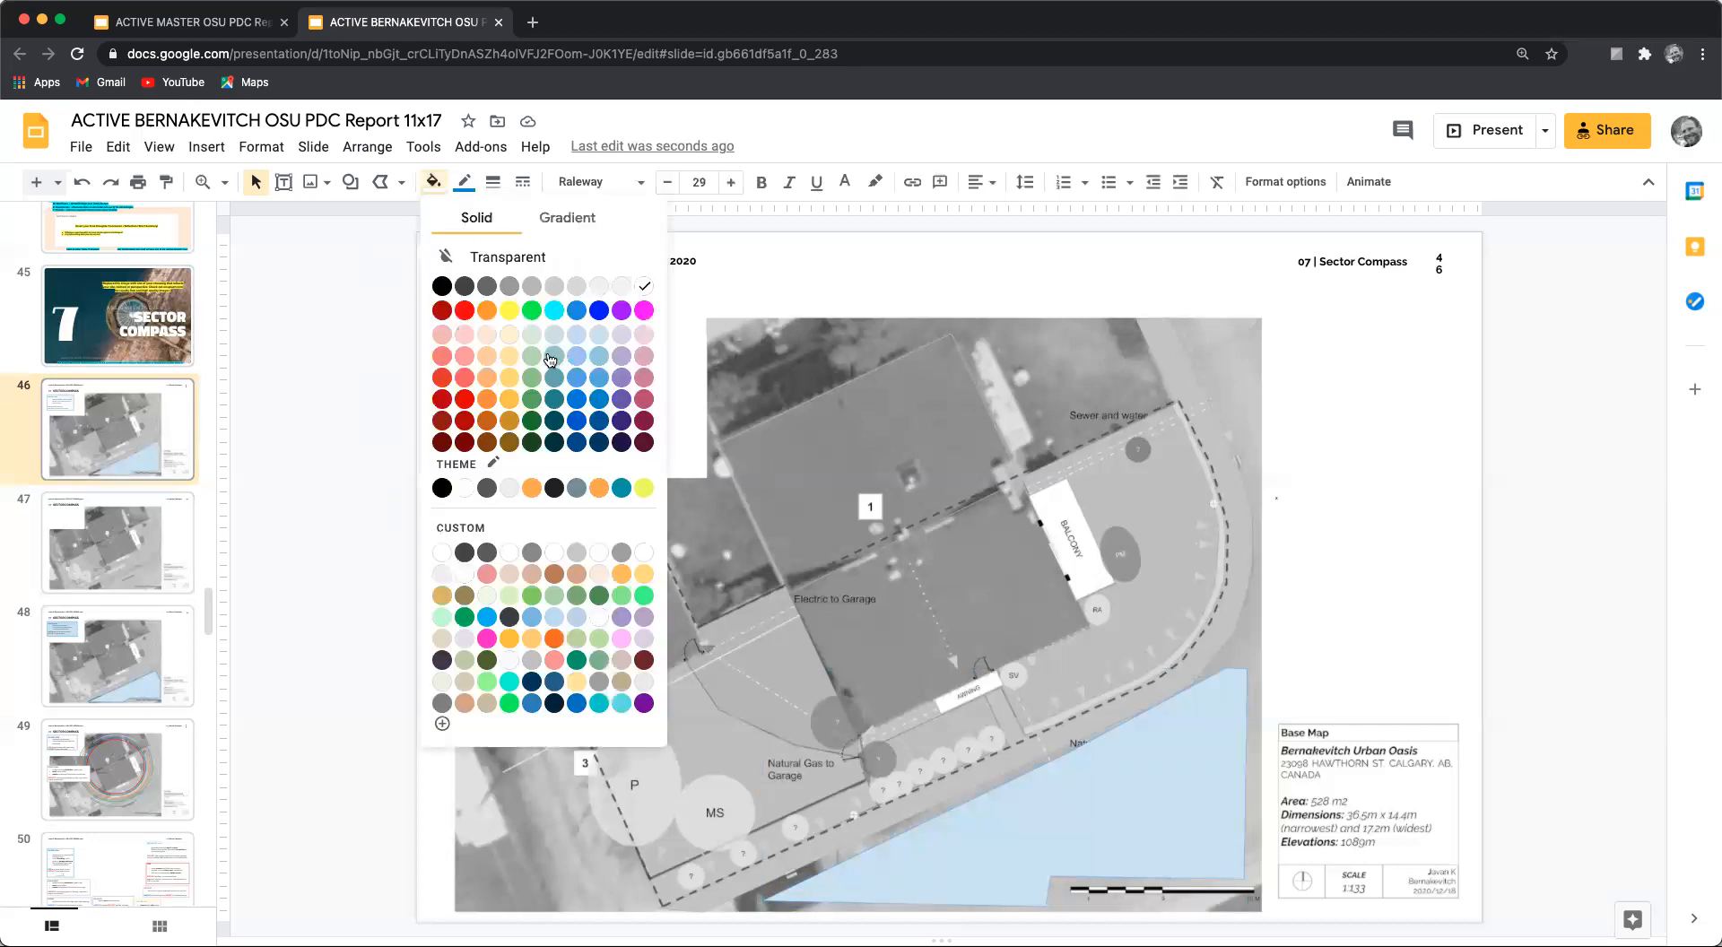
click(597, 343)
click(314, 401)
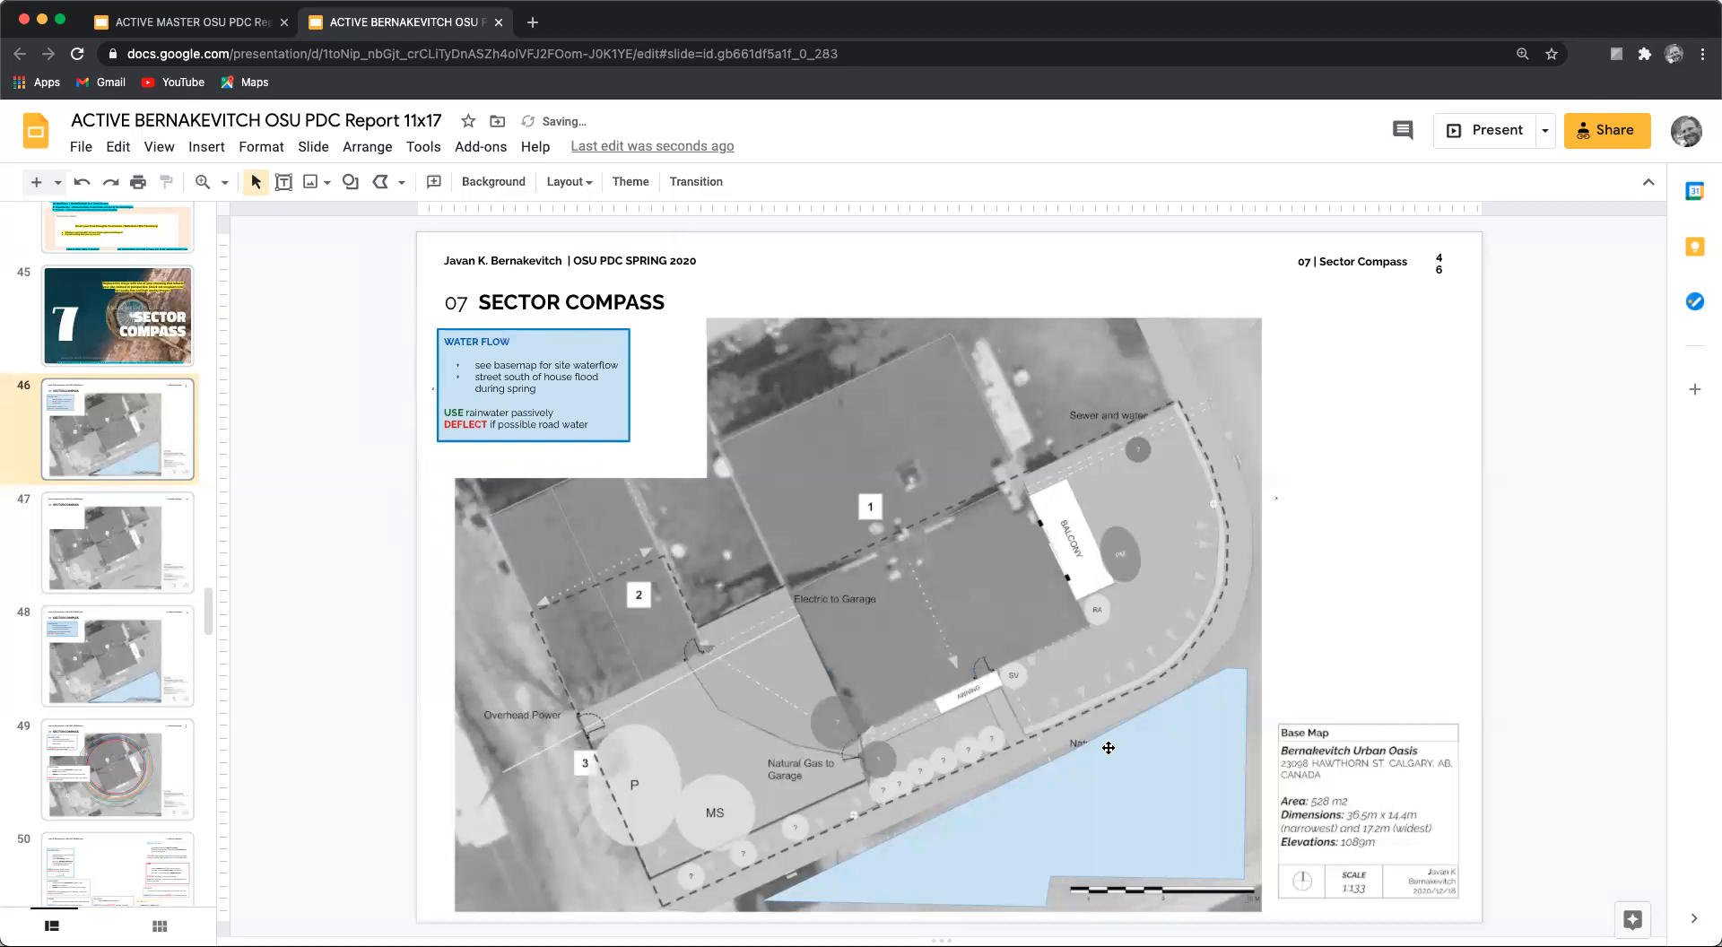
Step: Change the WATER FLOW box's fill to light cornflower blue and select the street polygon for comparison
click(626, 421)
click(434, 182)
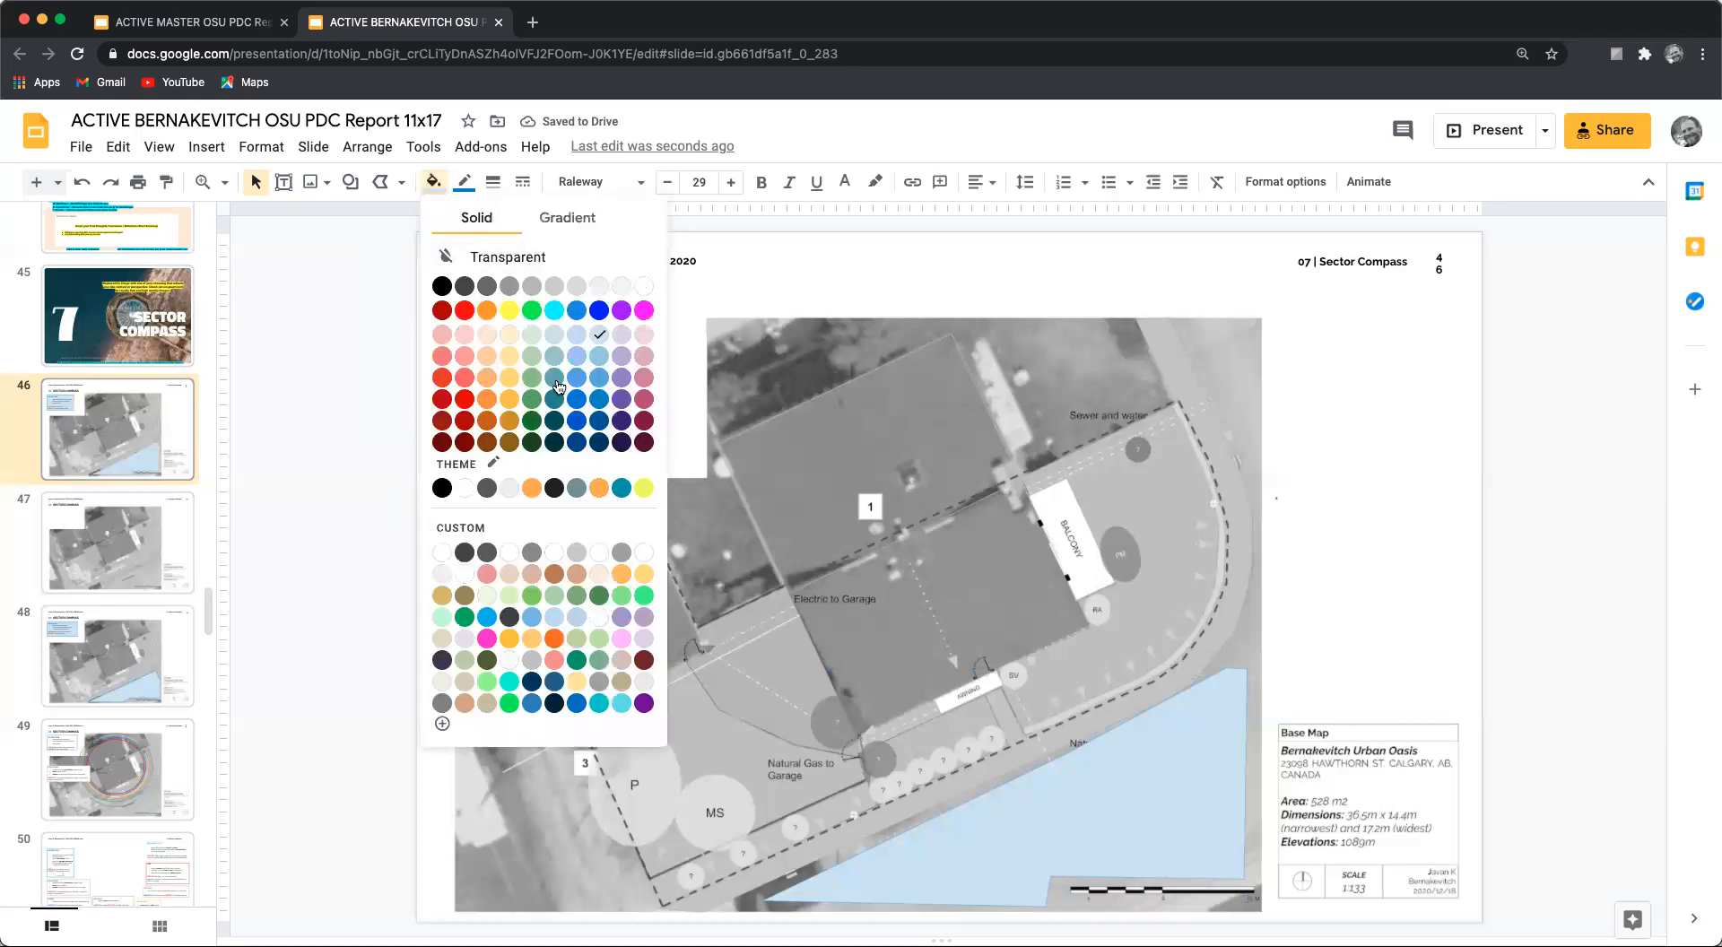
click(577, 335)
click(681, 406)
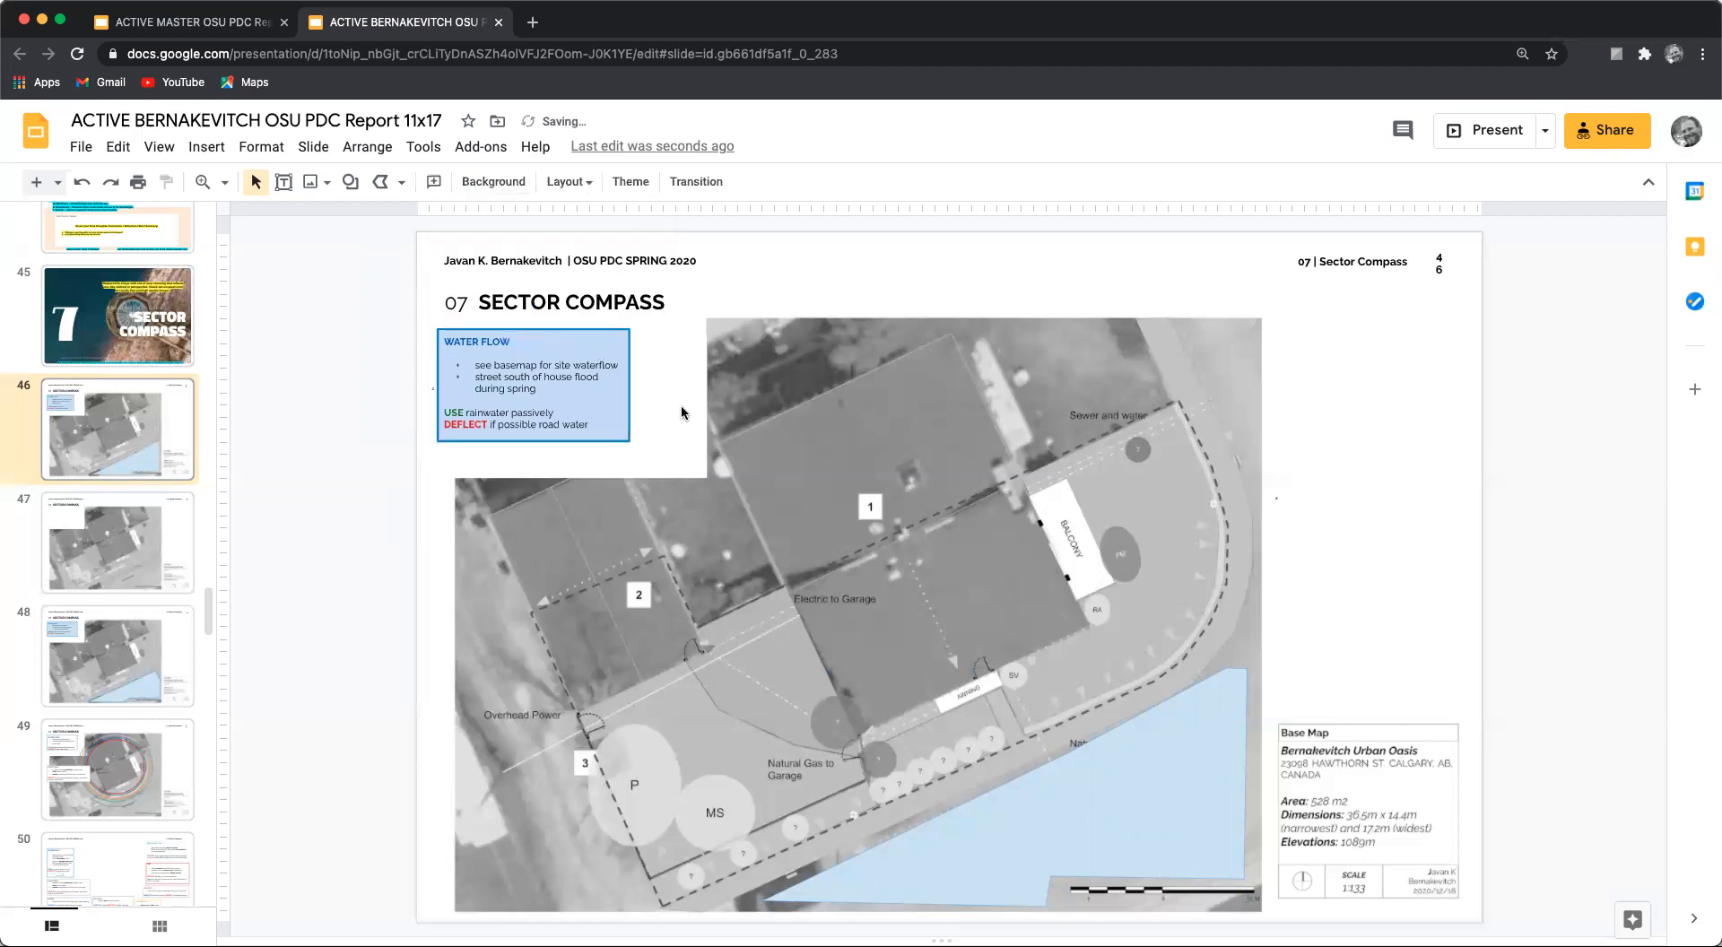
click(1069, 834)
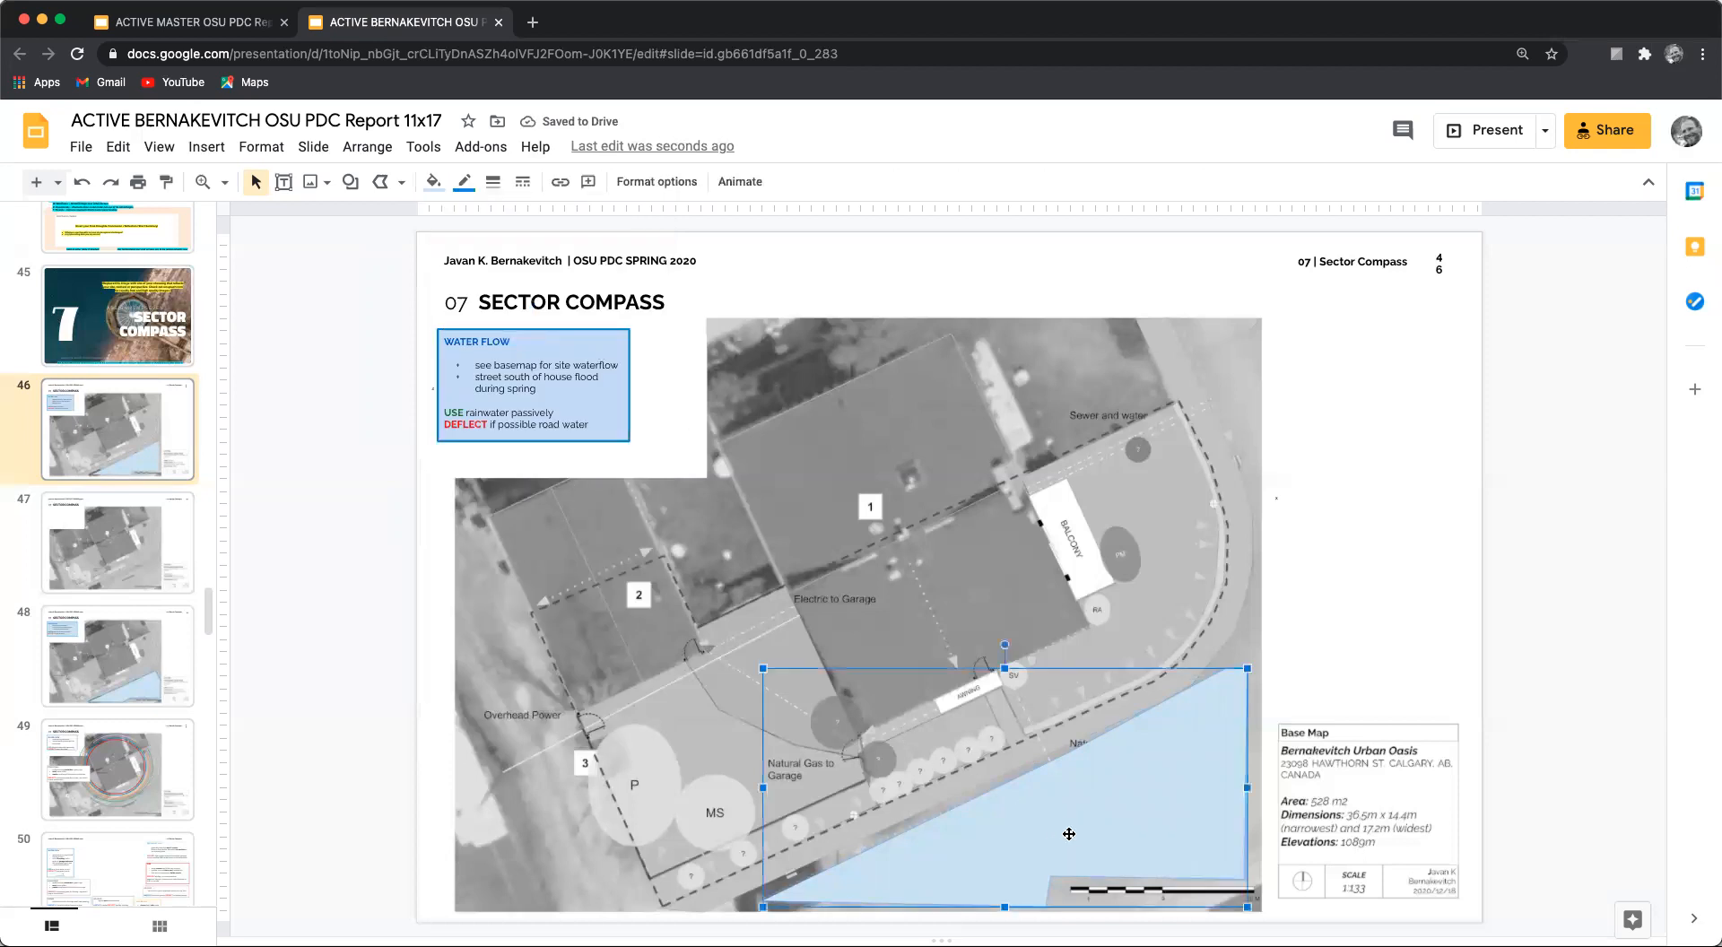
Step: Change the street polygon's fill to light cornflower blue to match the WATER FLOW box
click(439, 190)
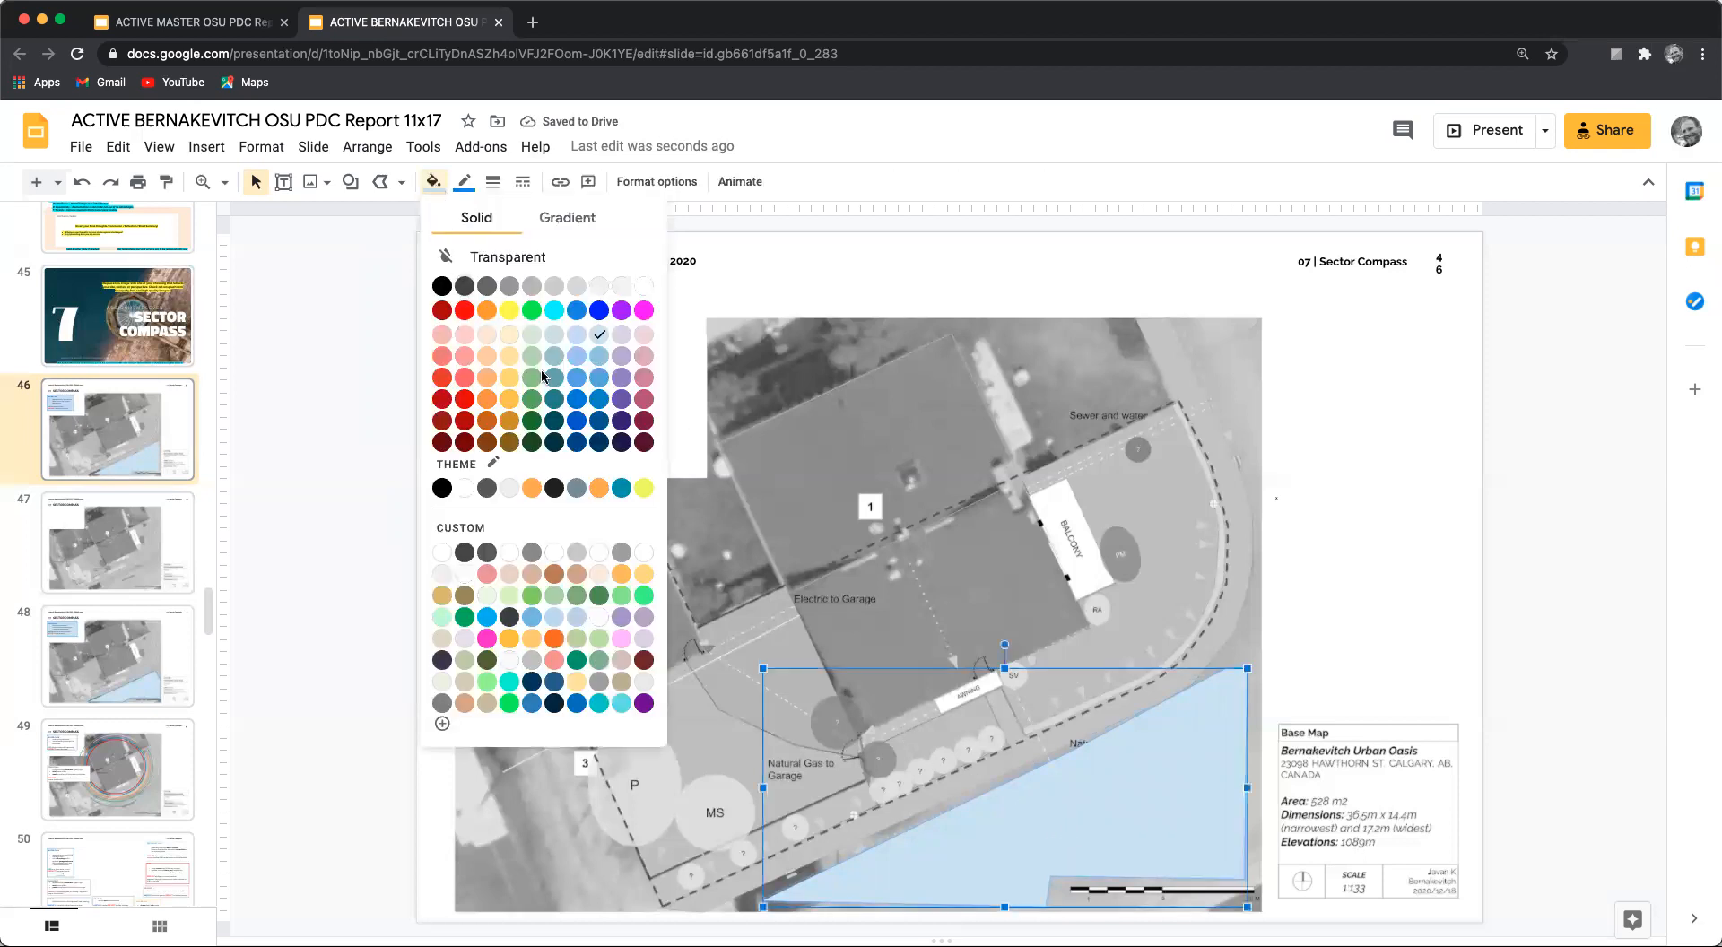
click(583, 337)
key(Escape)
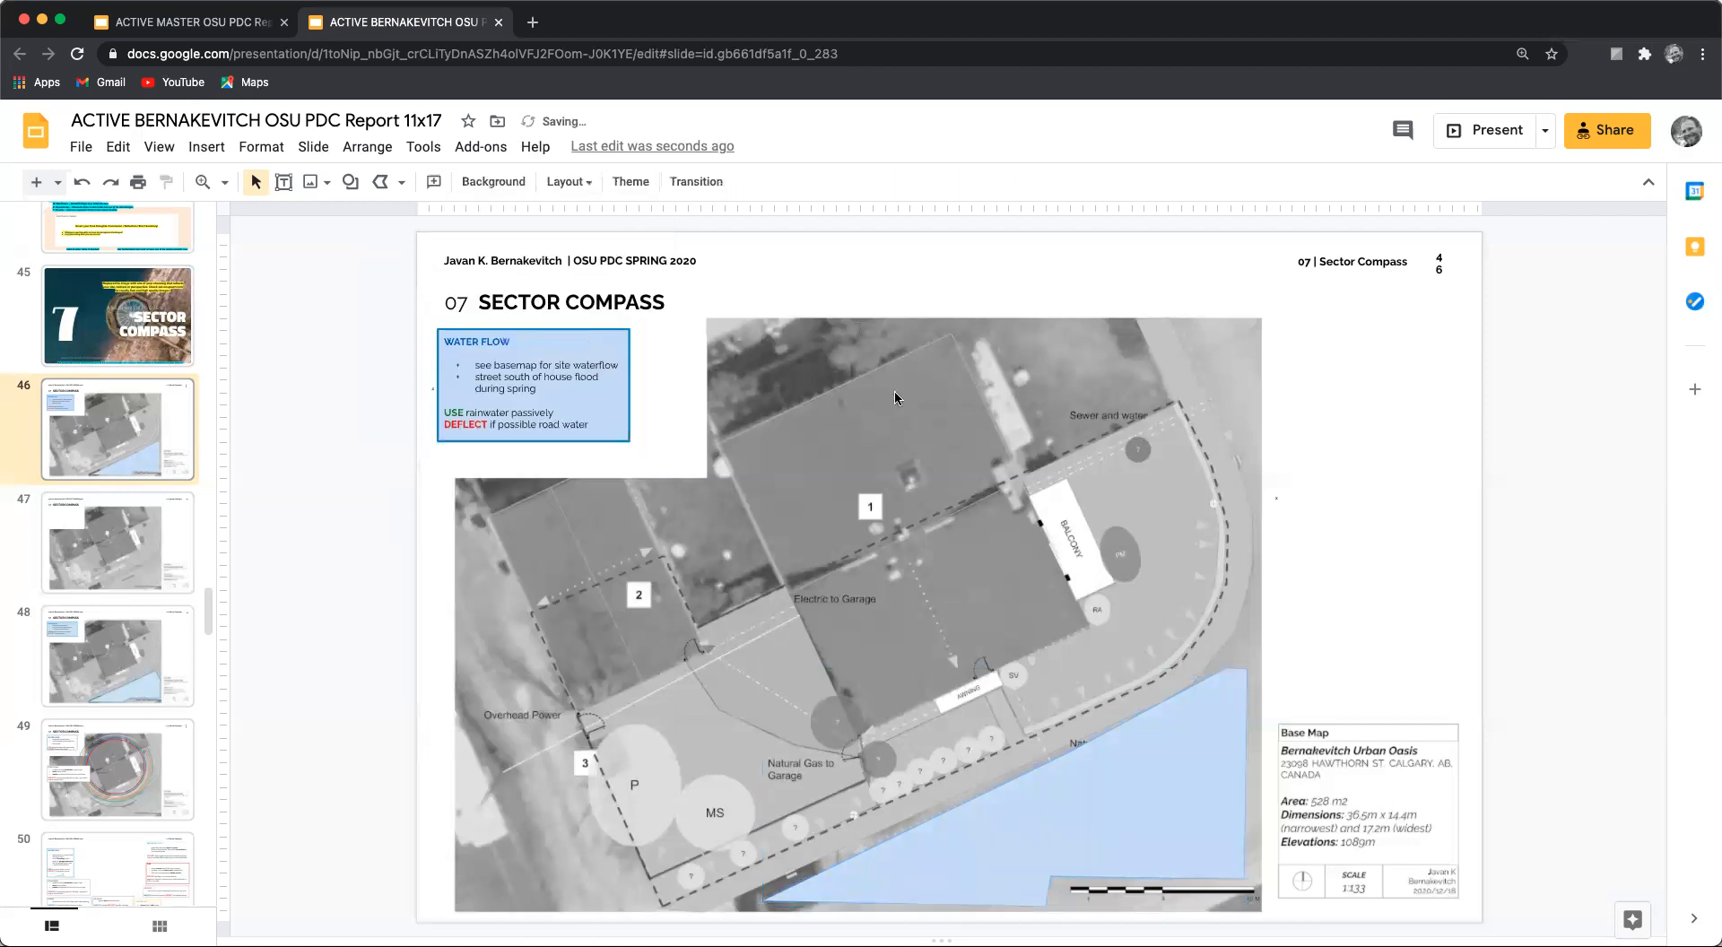
Step: Copy the POLLUTION box from slide 50 to slide 46, placing it in the blank margin east of the basemap and narrowing it to fit
scroll(134, 727, down, 3)
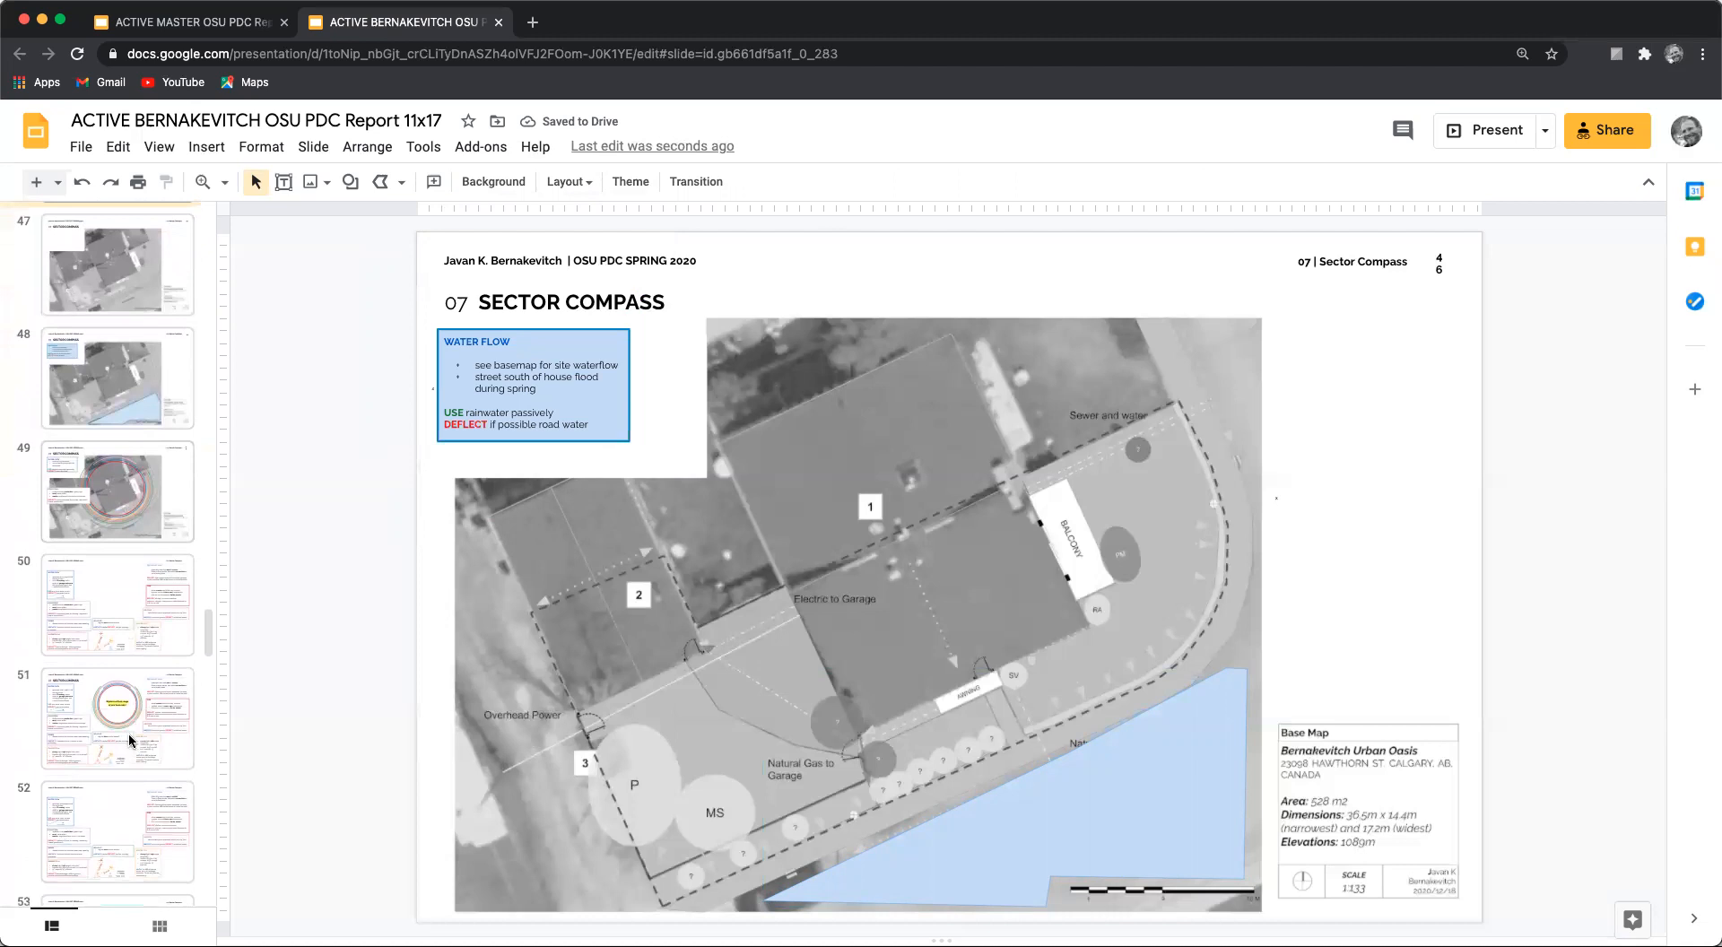
click(133, 606)
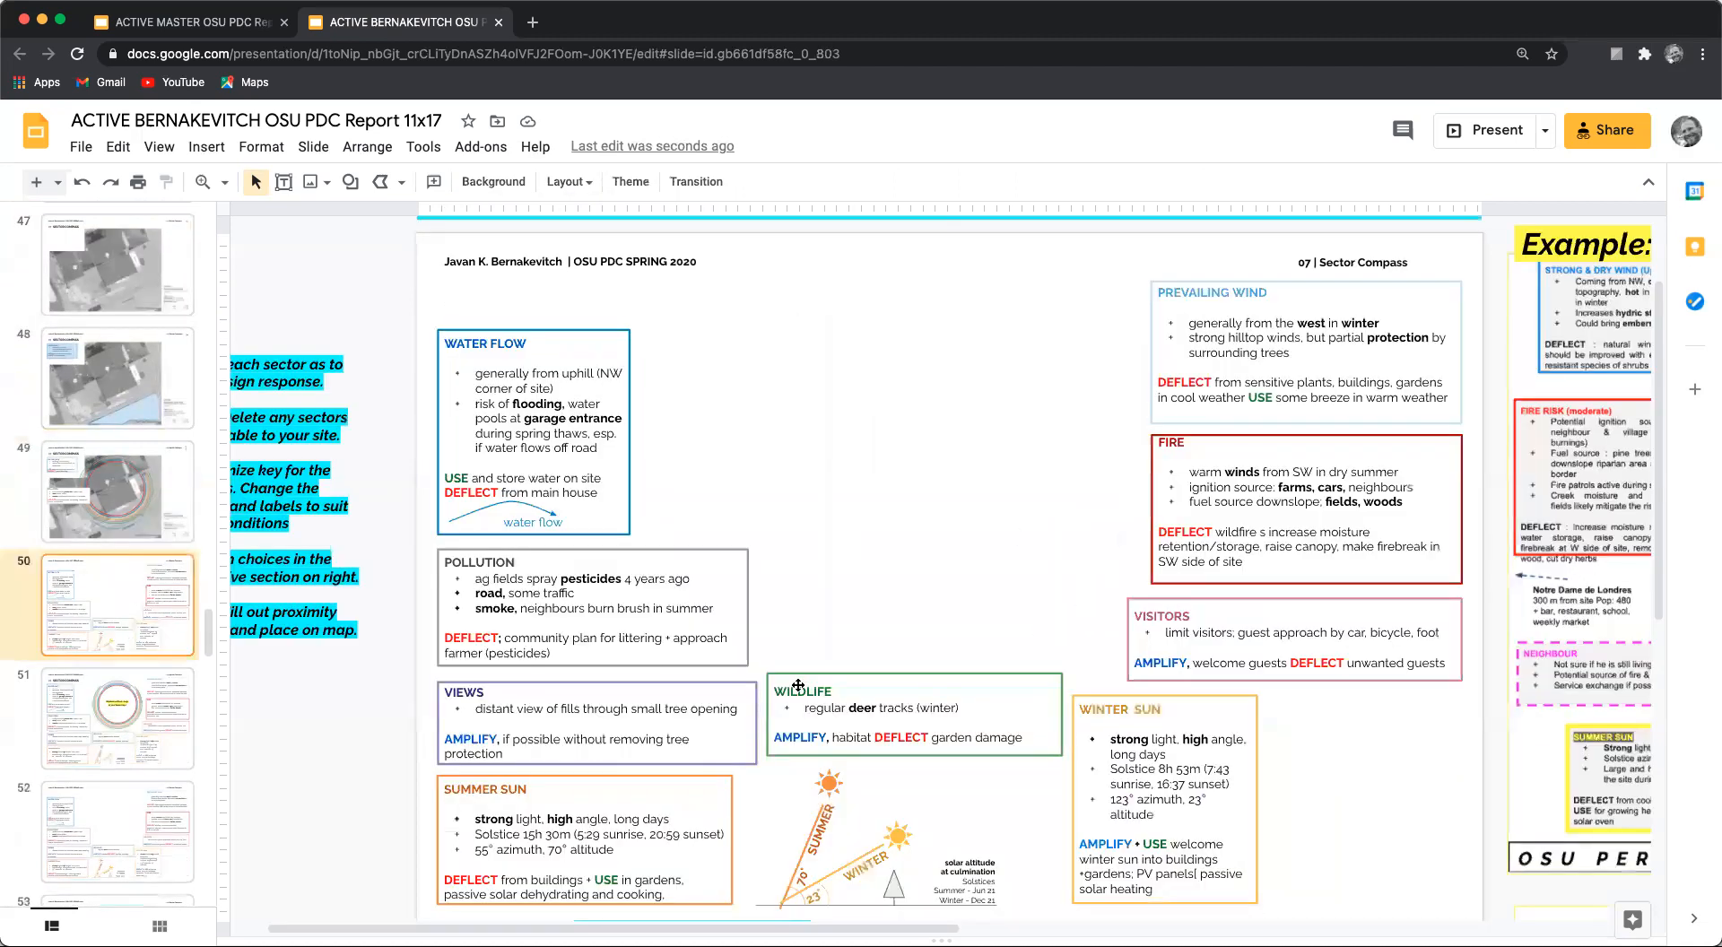
click(743, 560)
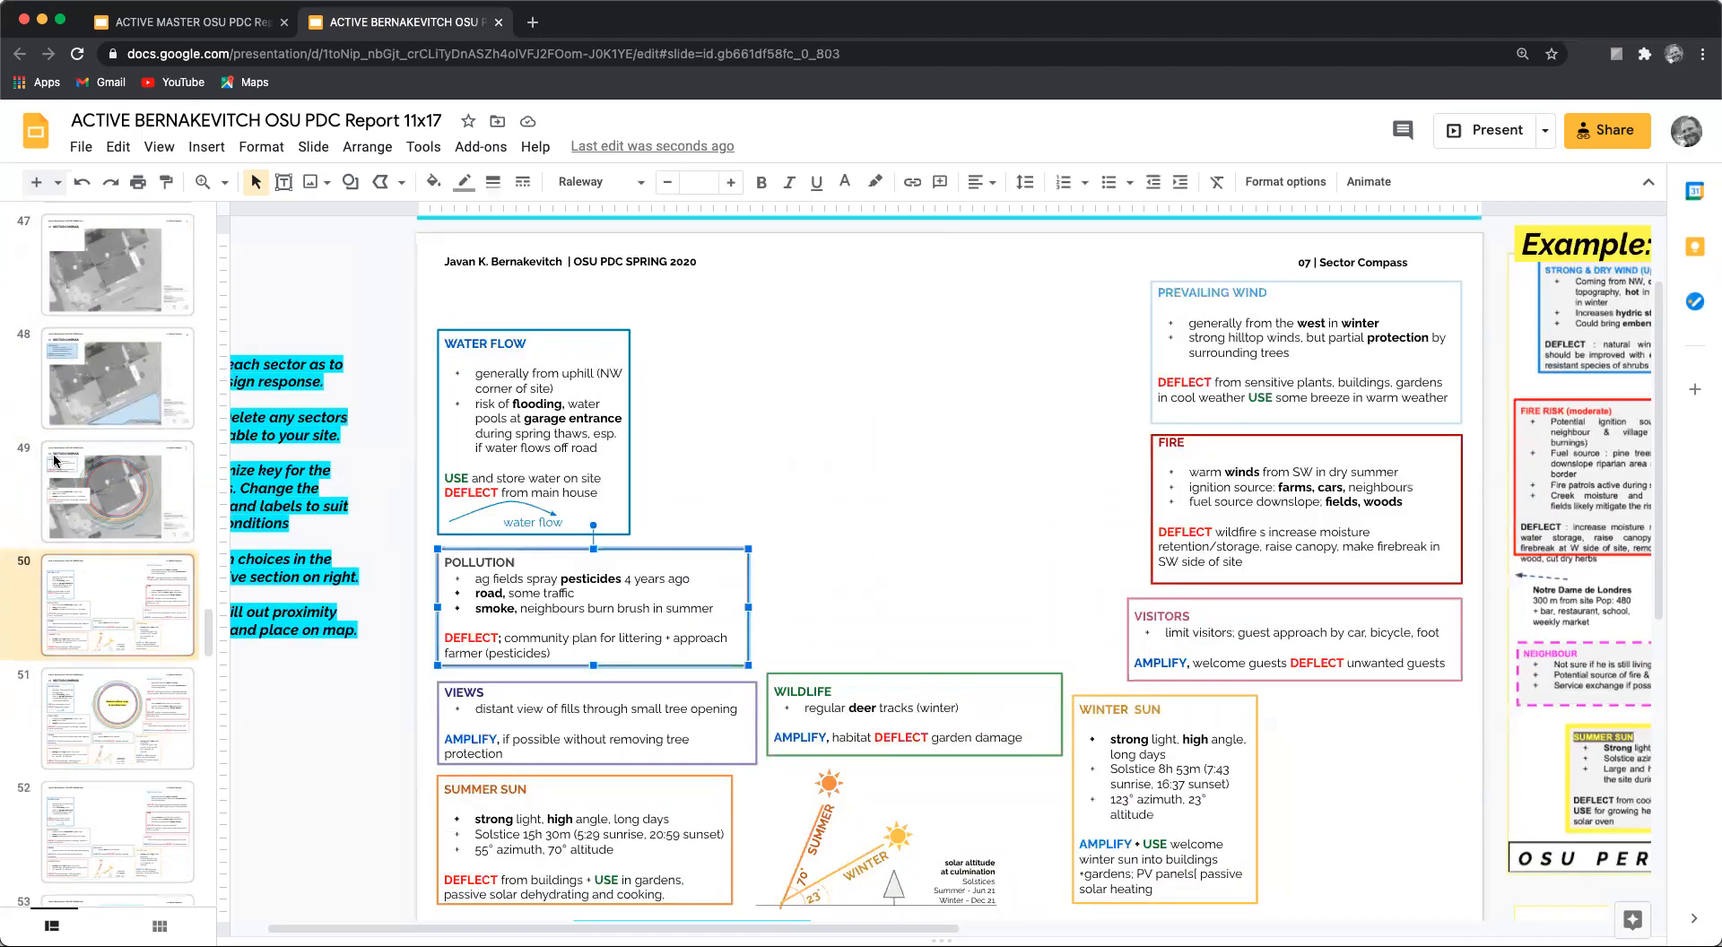
scroll(135, 502, up, 4)
click(158, 555)
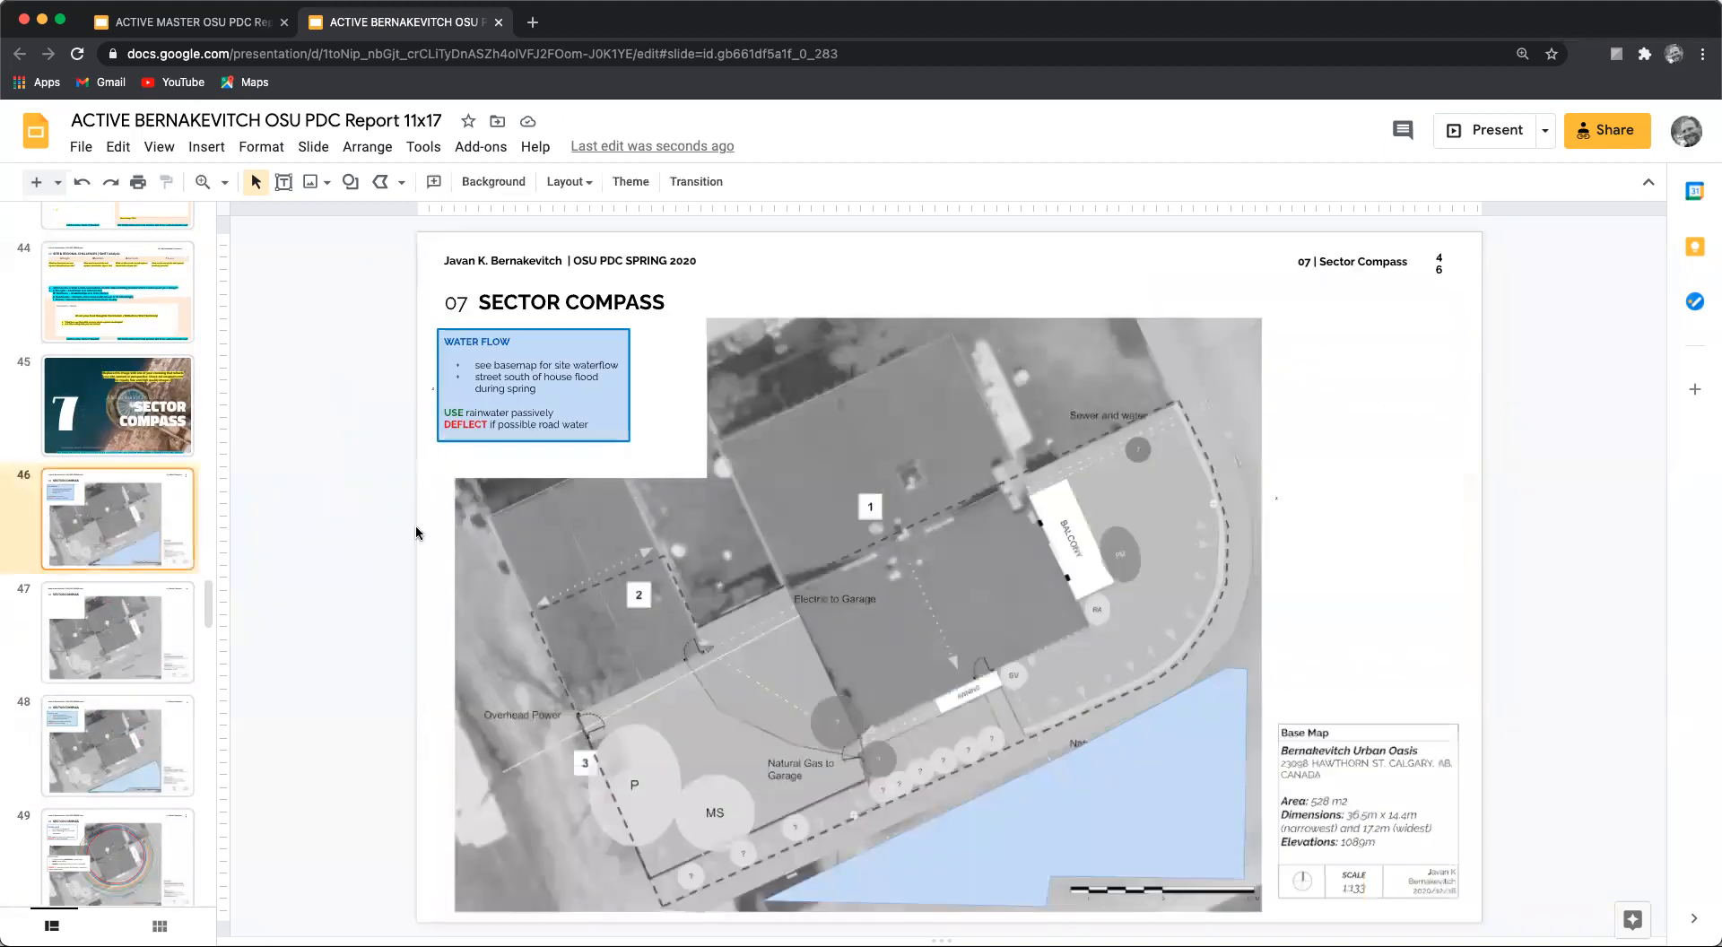
key(ctrl+v)
drag(635, 547, 1342, 317)
drag(1144, 435, 1281, 457)
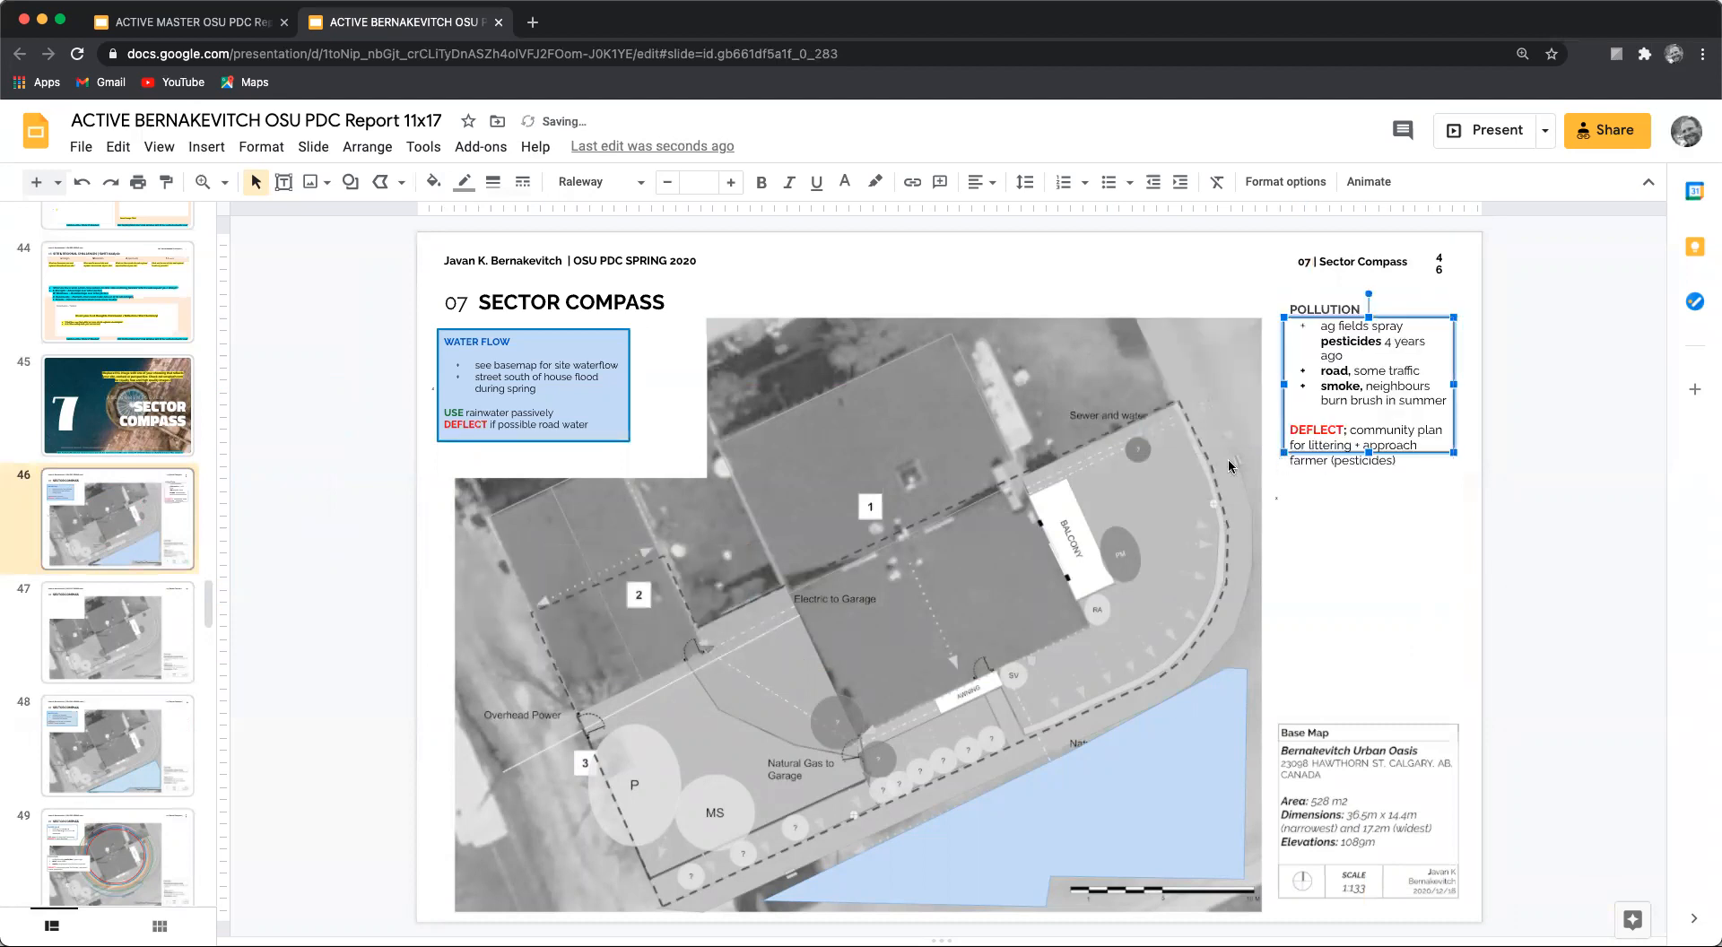
Step: Replace the POLLUTION box's bullets with "road noise pollution from centre street, east of site"
drag(1323, 327, 1444, 401)
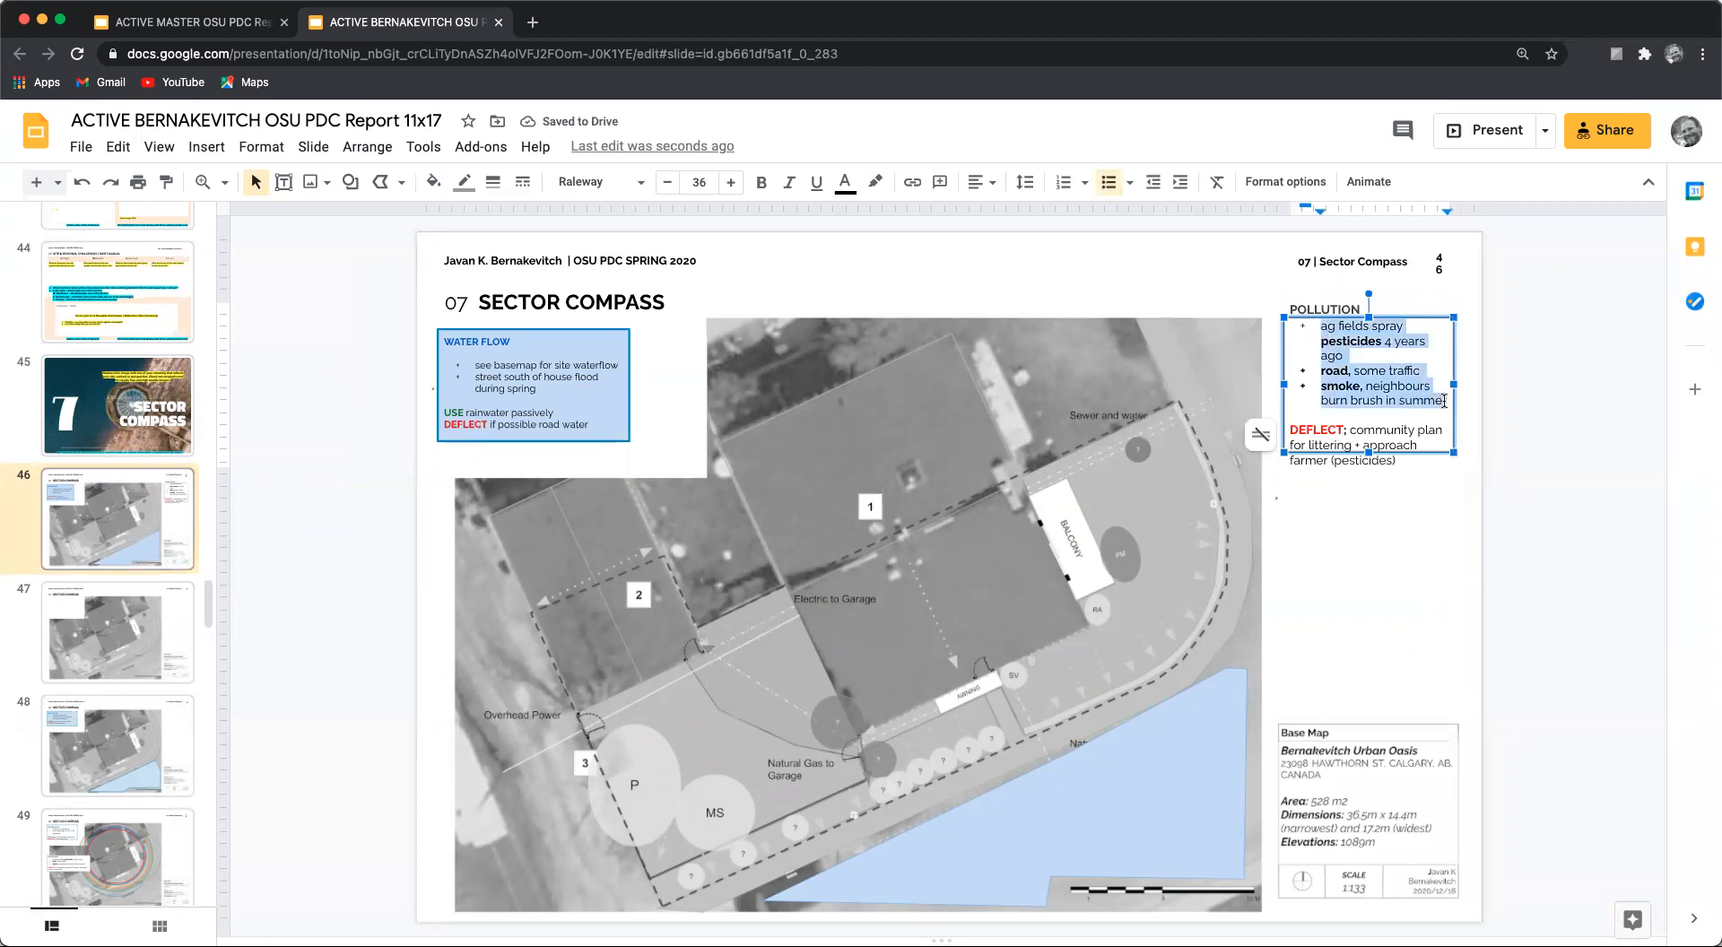
key(BackSpace)
text(road )
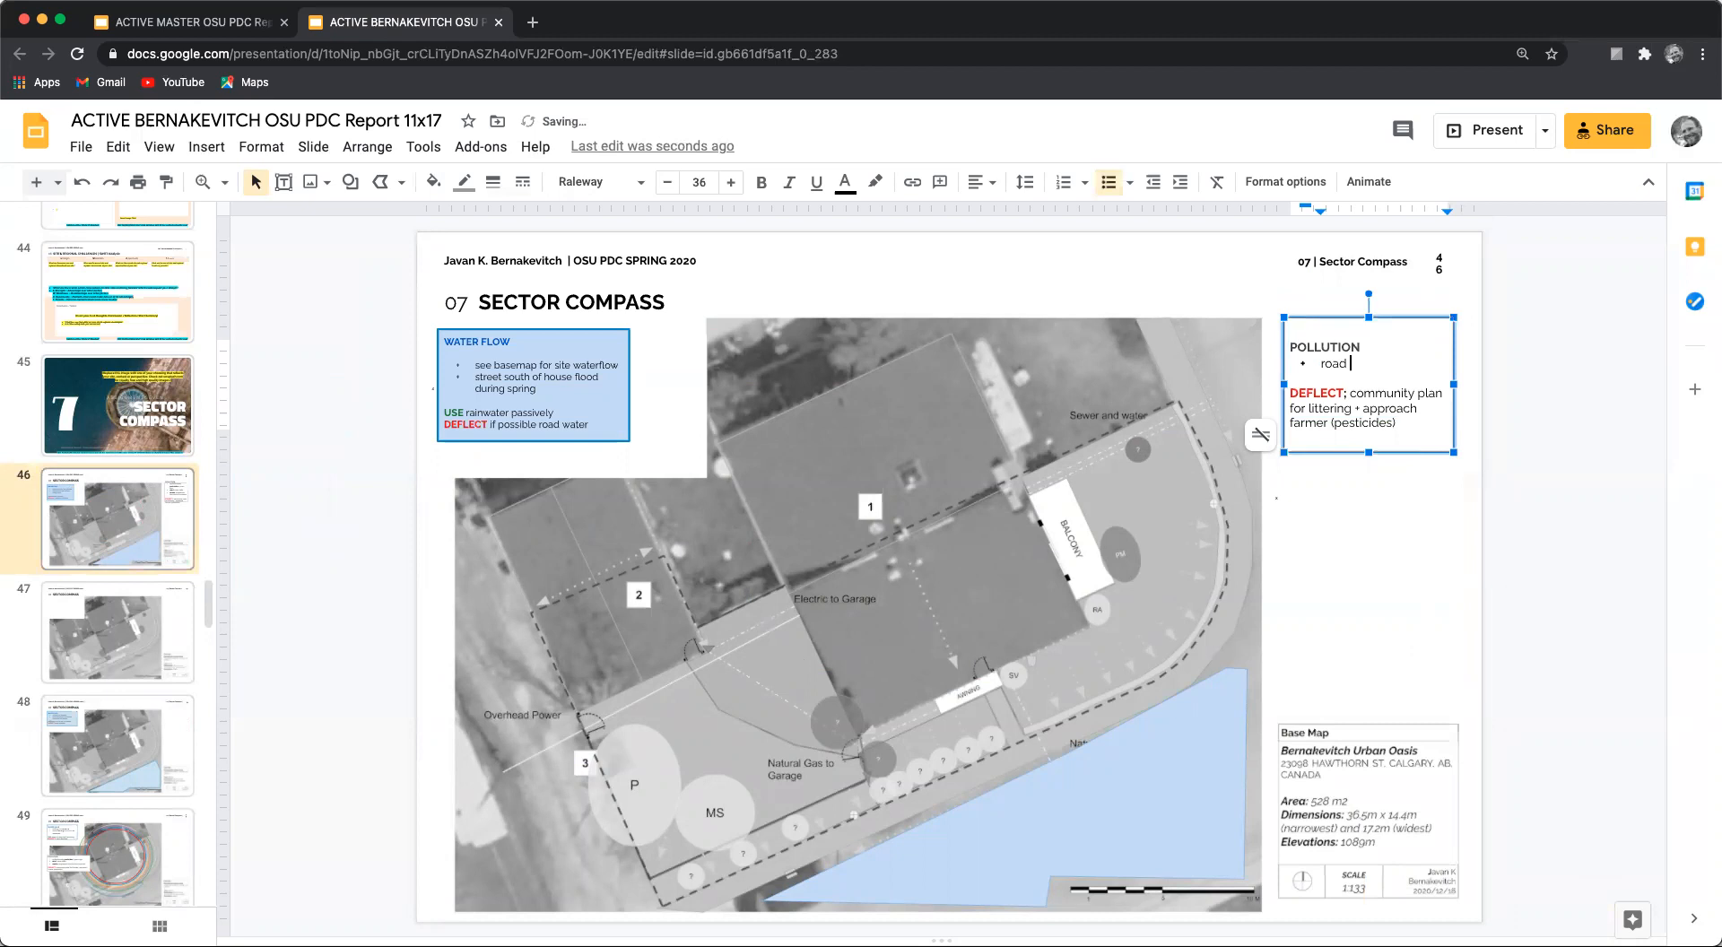
text(noise pollution from centre street, east of site)
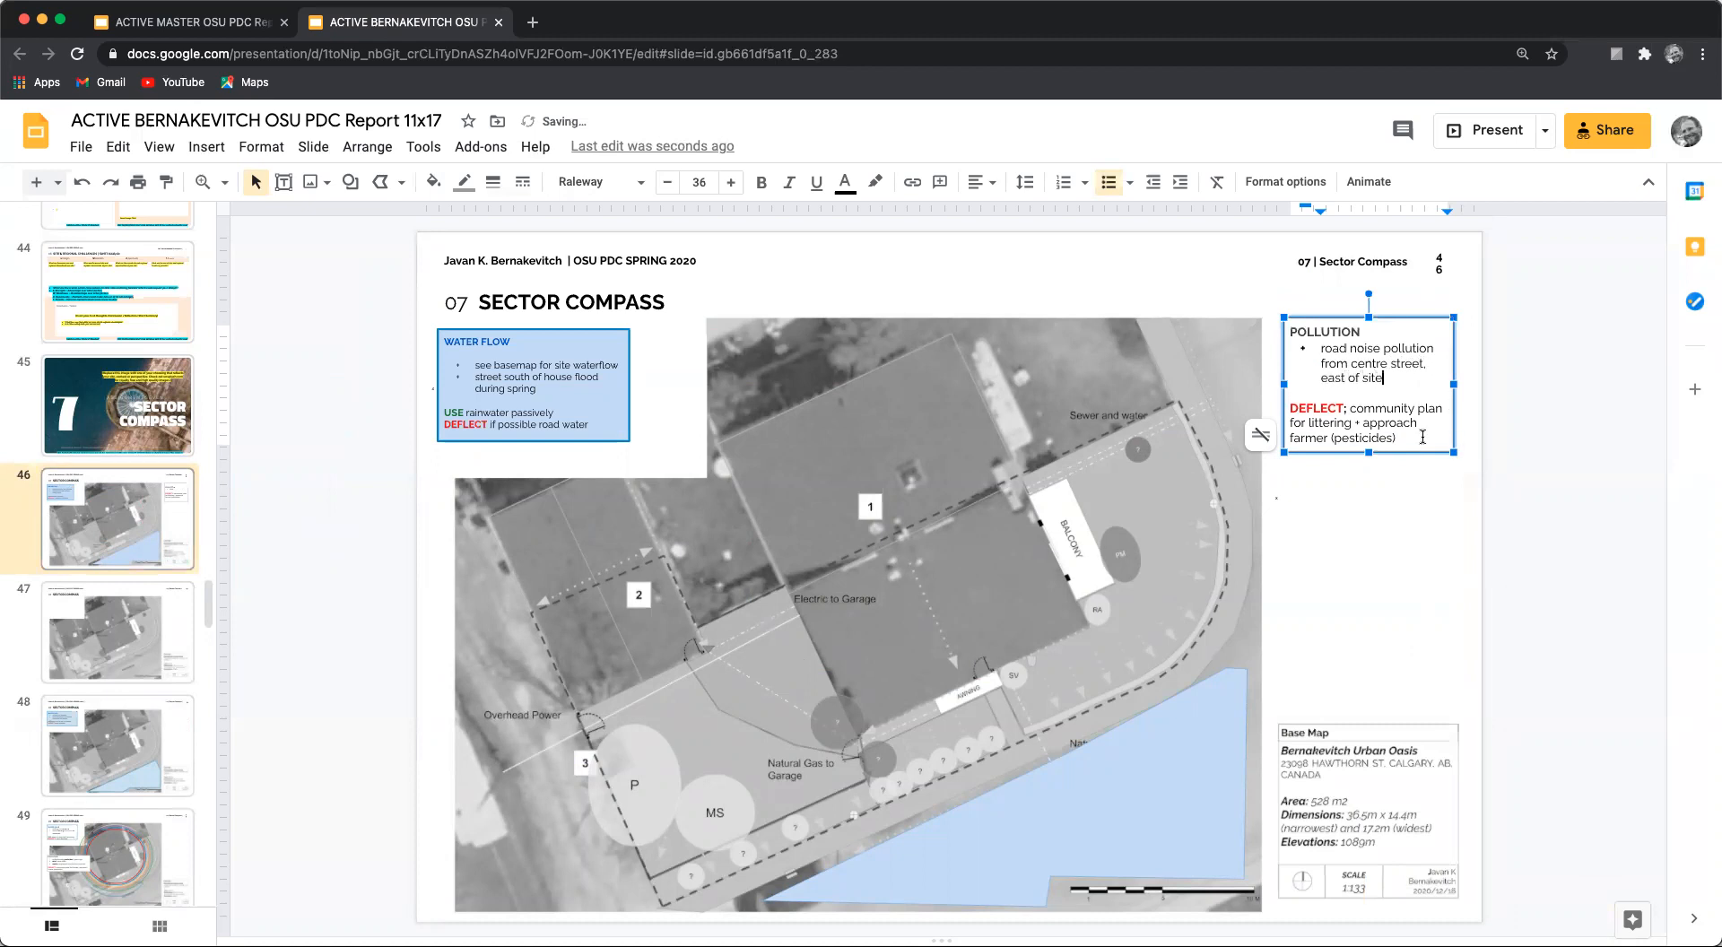
Step: Replace the text after DEFLECT in the POLLUTION box with non-bold "with vegetation or fence"
drag(1397, 438, 1344, 408)
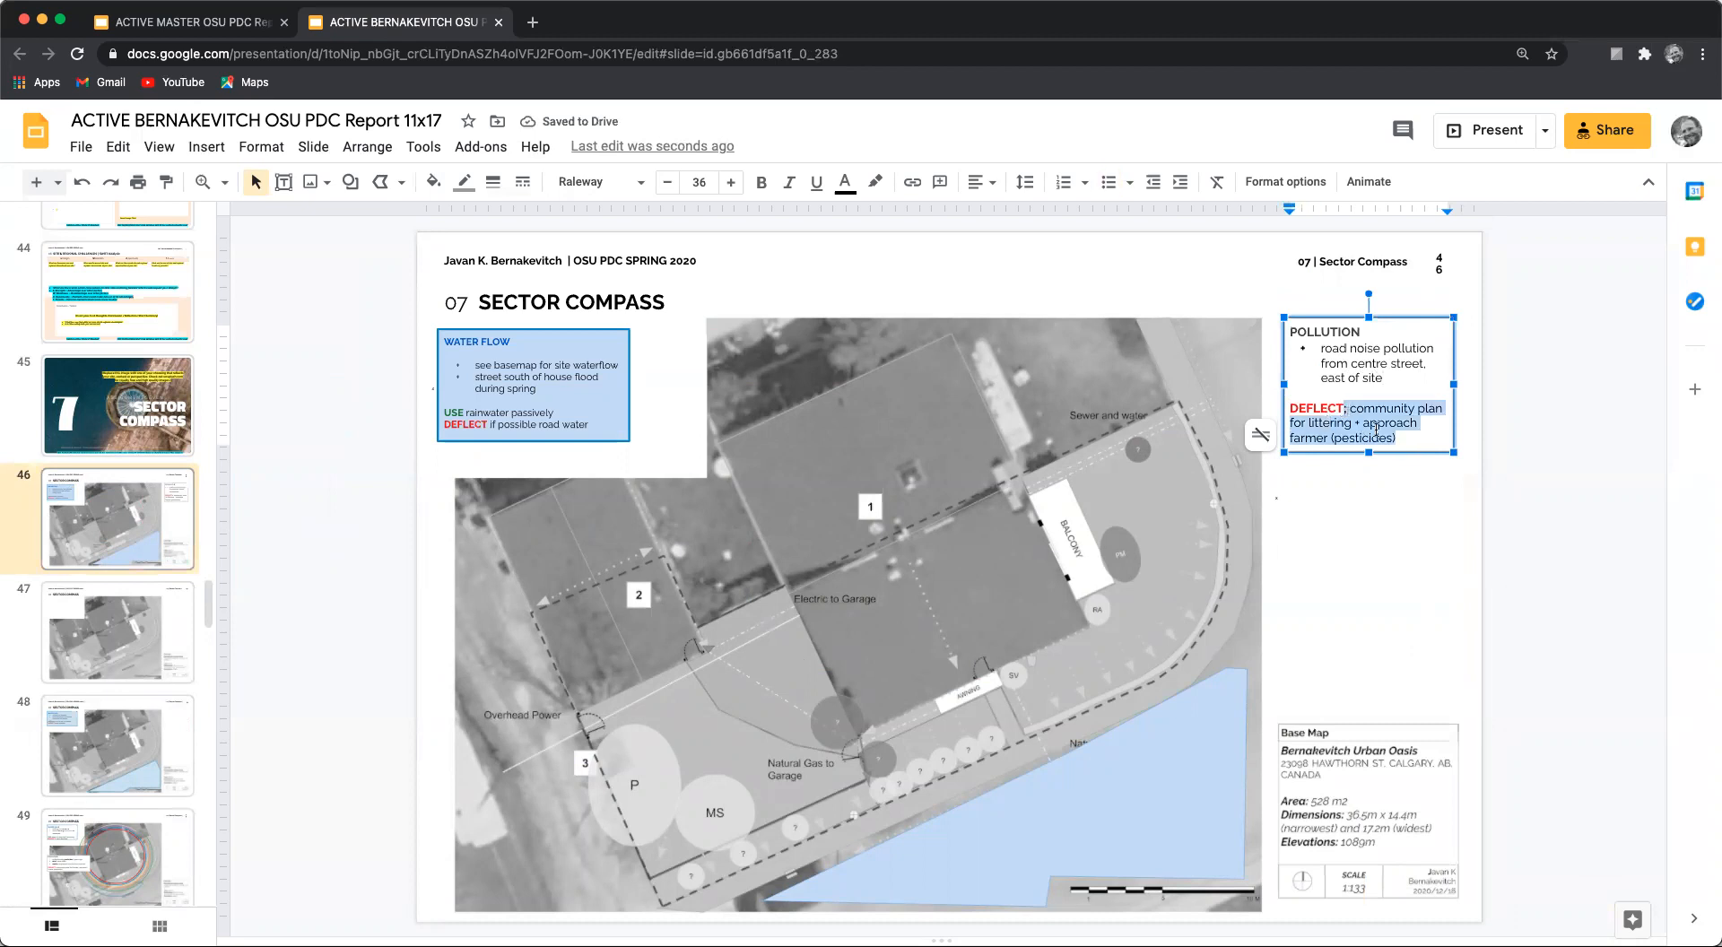
text(with)
key(BackSpace)
key(BackSpace)
key(BackSpace)
key(BackSpace)
key(BackSpace)
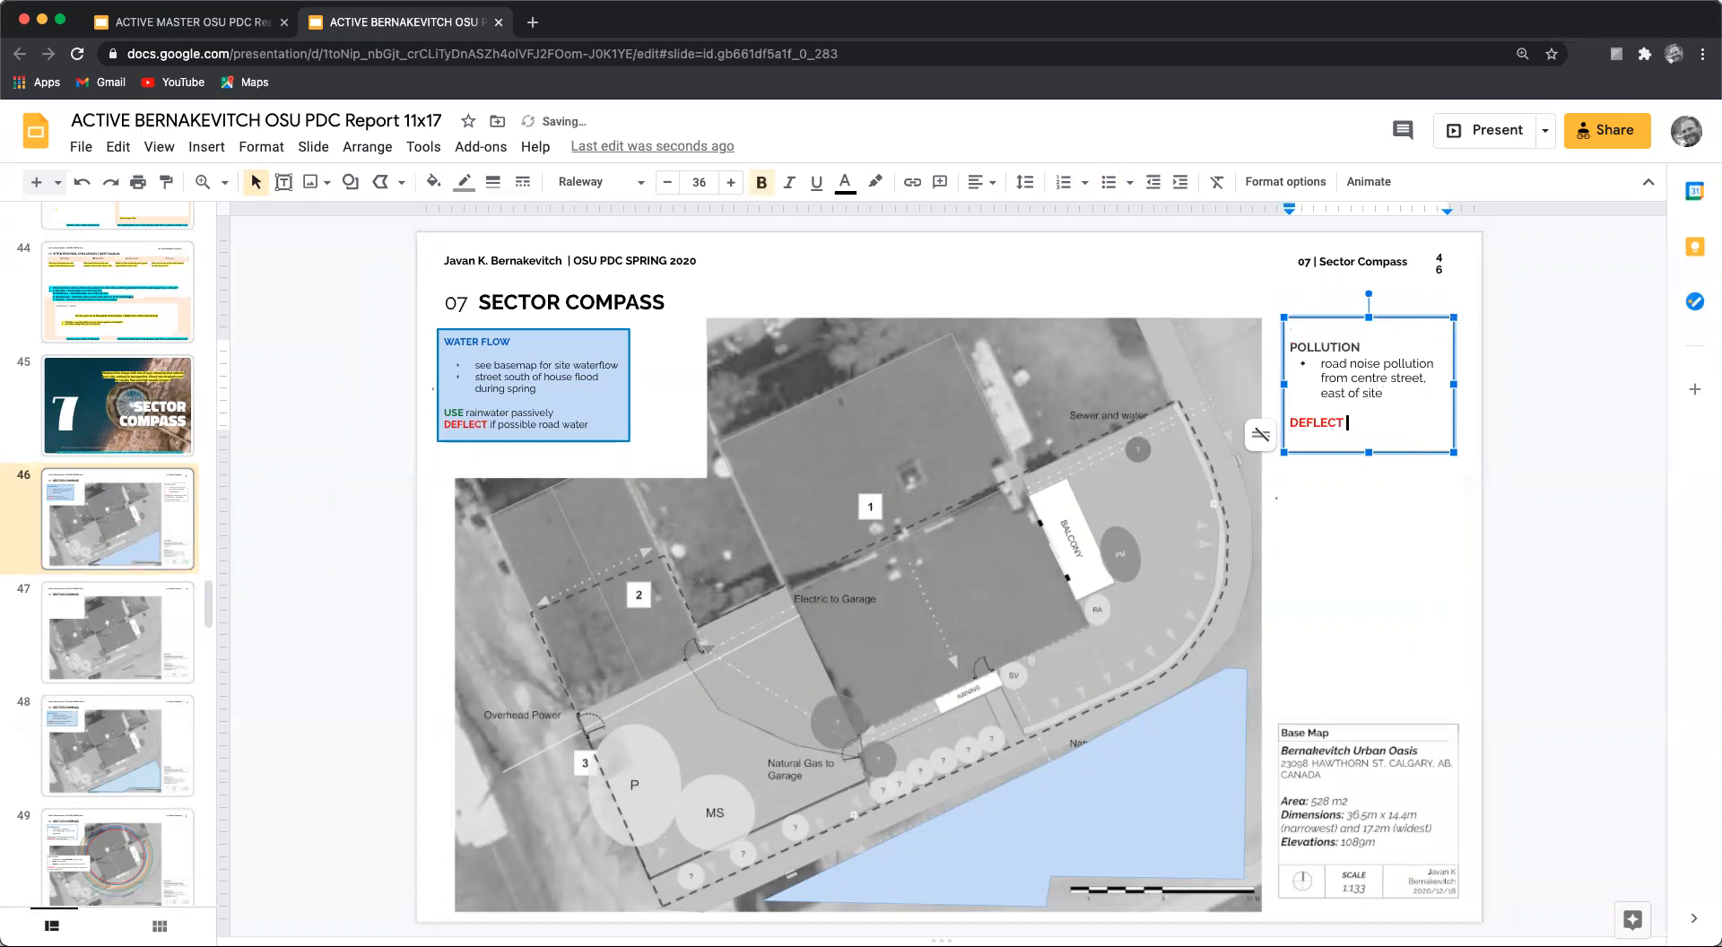
click(1369, 436)
key(ctrl+b)
text(wi)
text(th vegetation or fence)
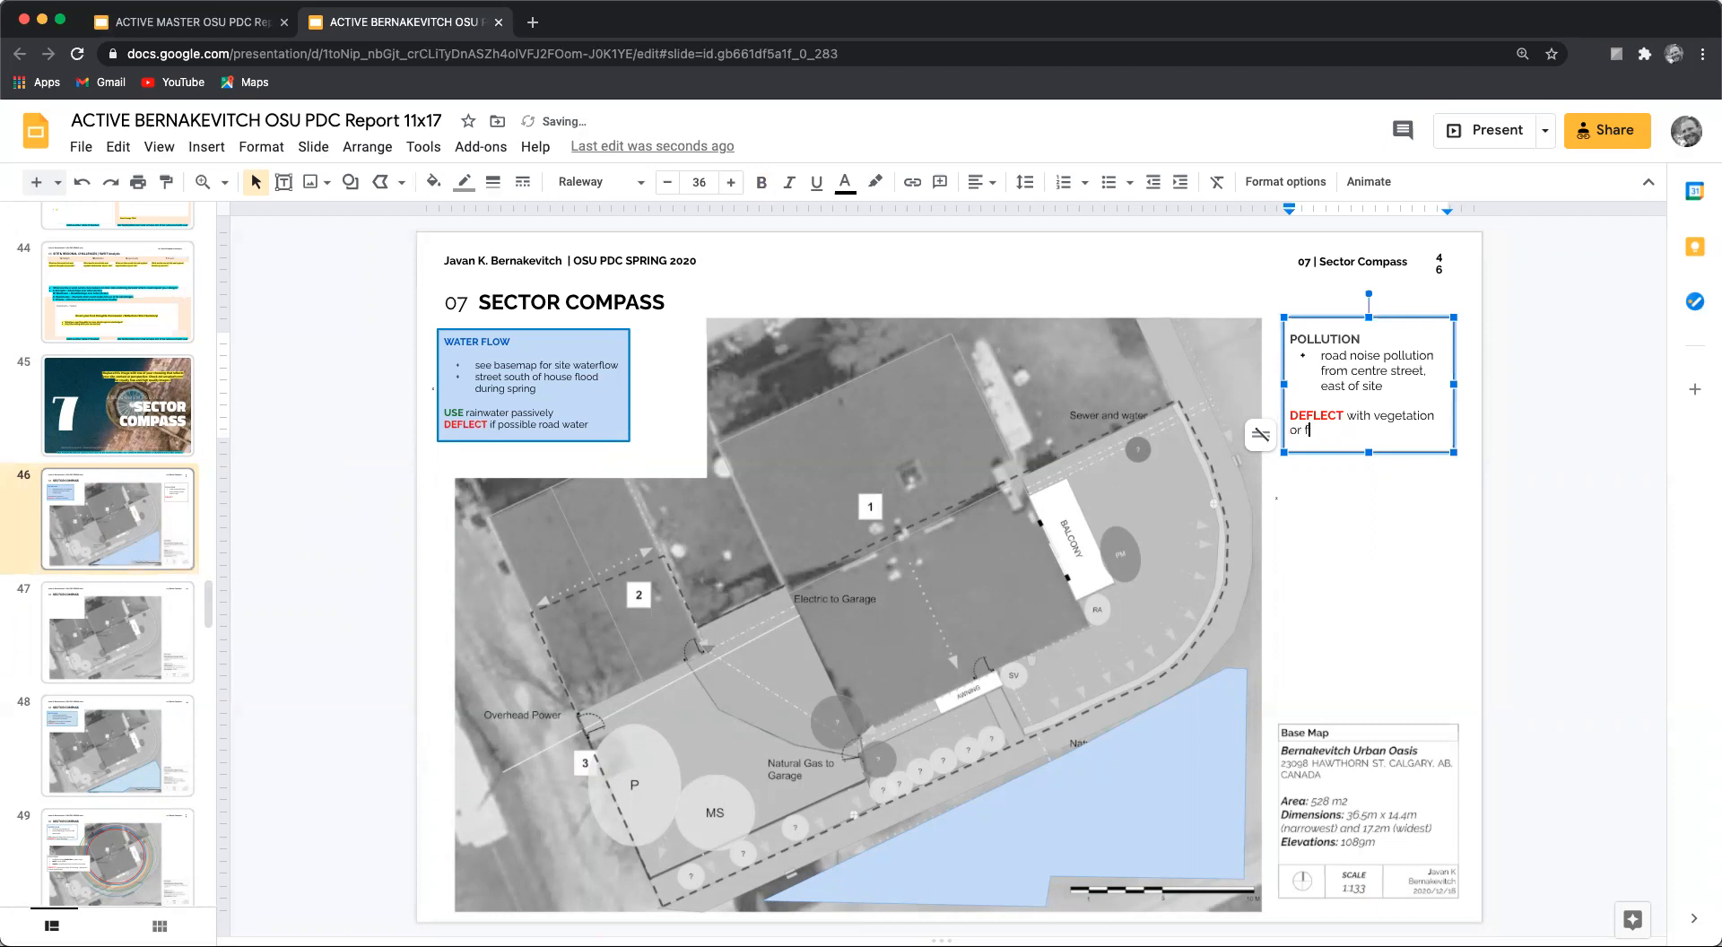
click(1349, 517)
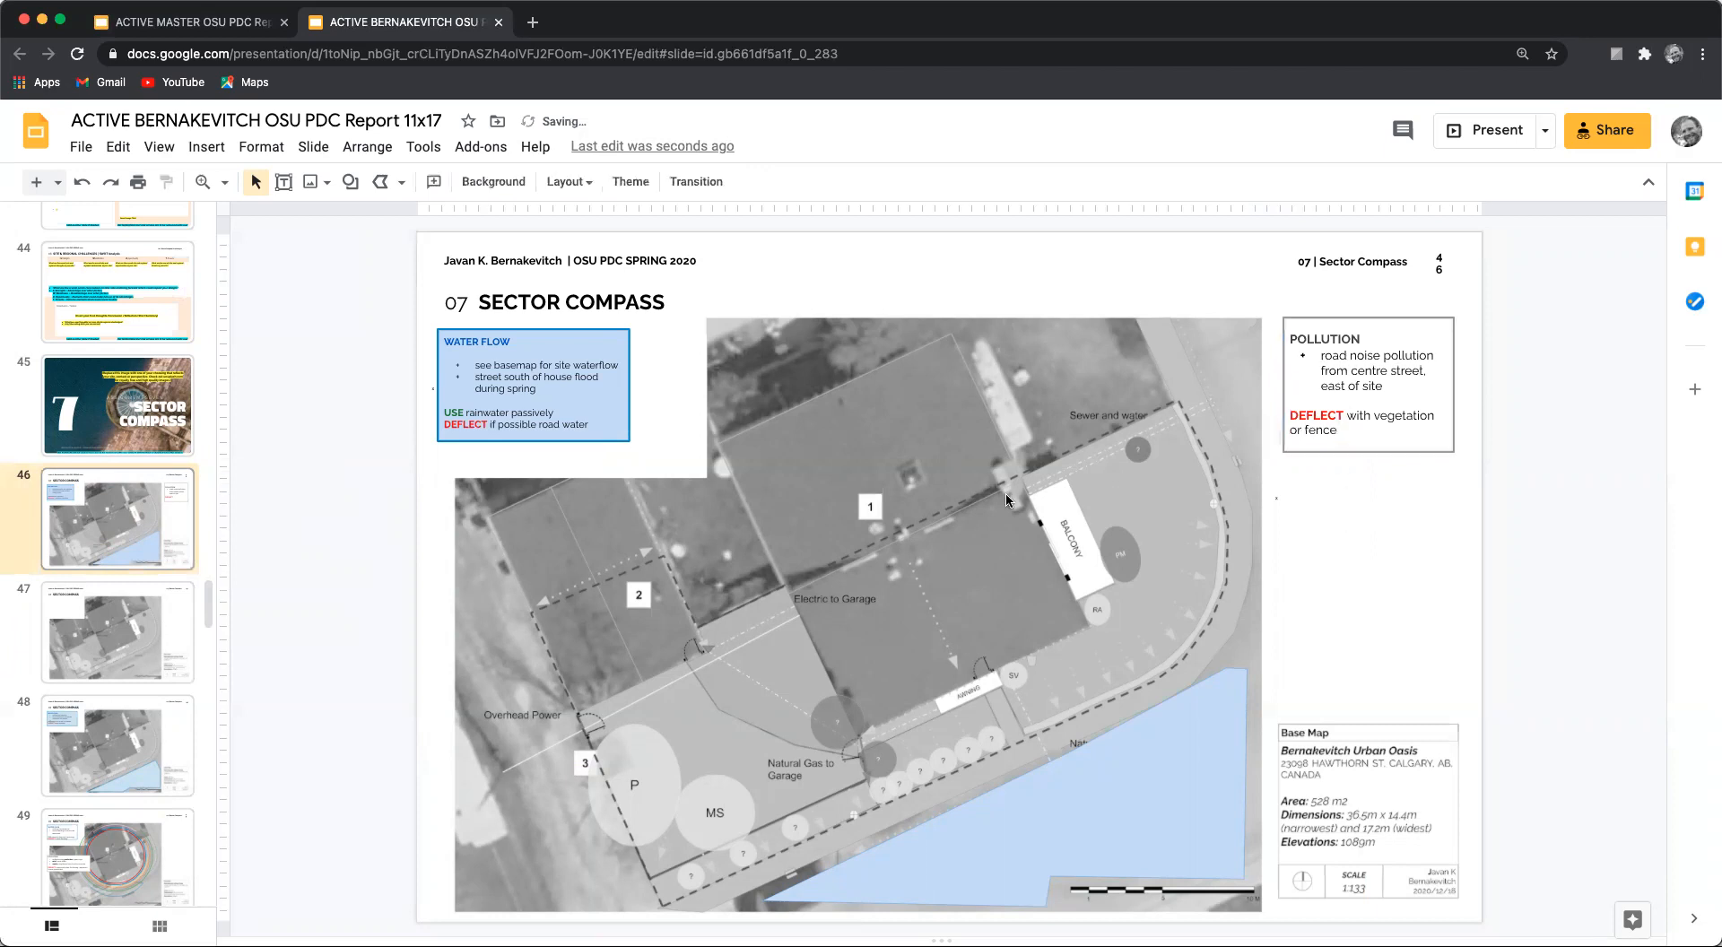
Step: On slide 51, select only the coloured sector rings and their centre placeholder, leaving out the title and note boxes
scroll(139, 718, down, 4)
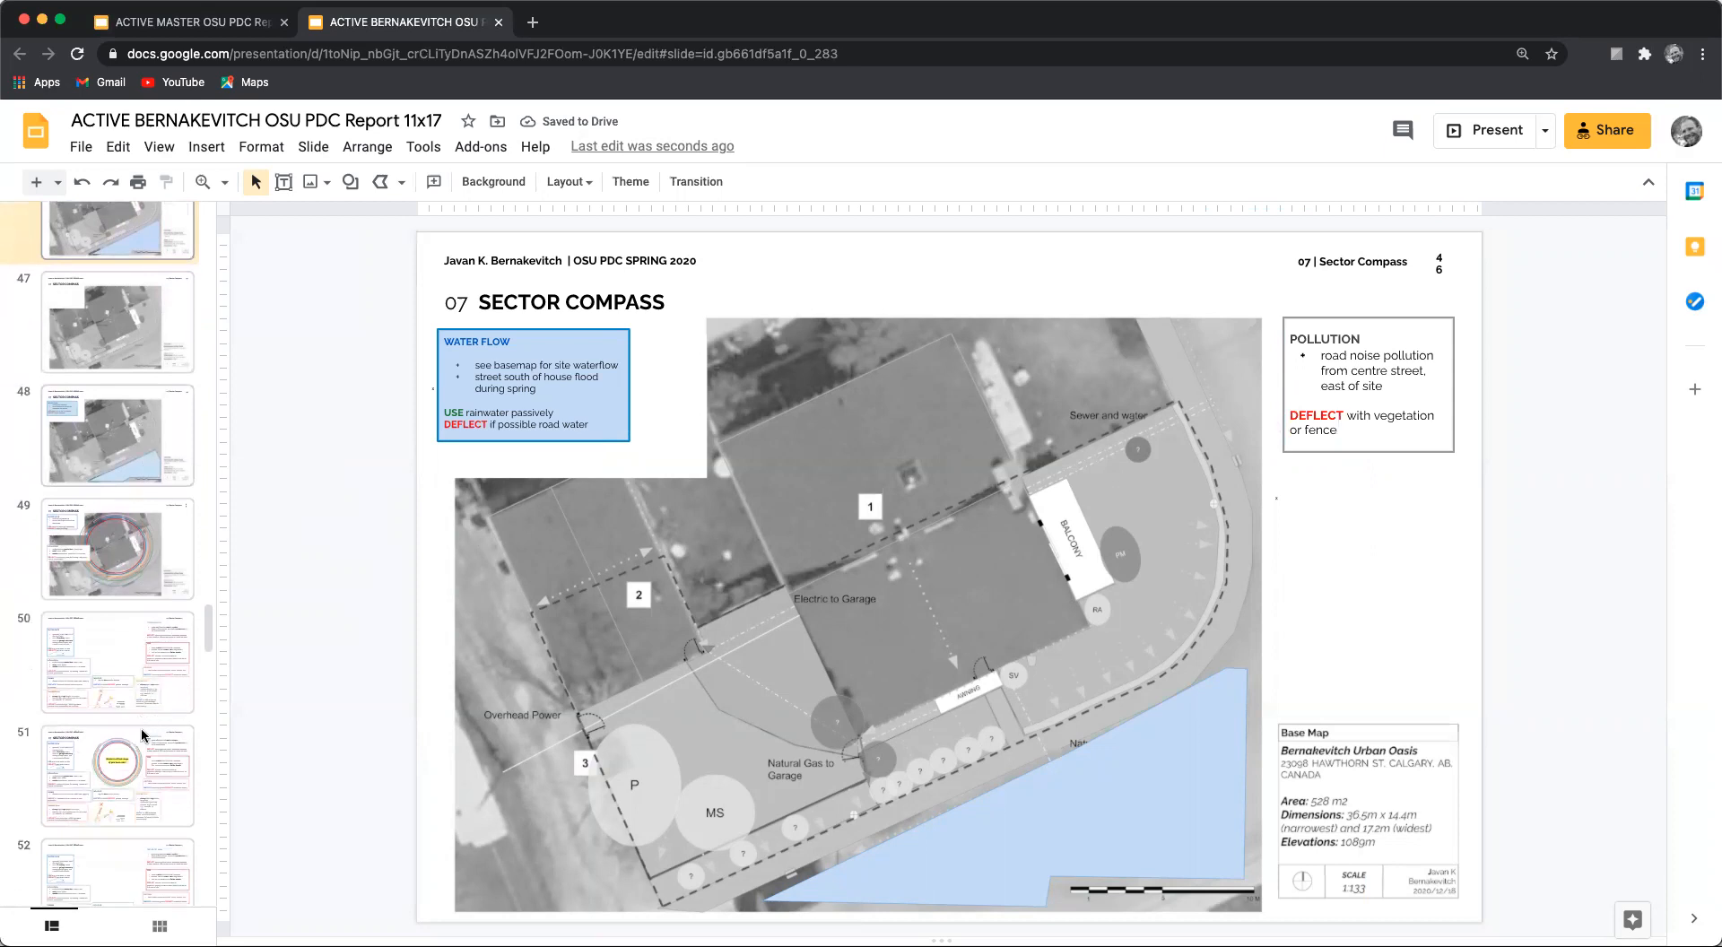
click(144, 736)
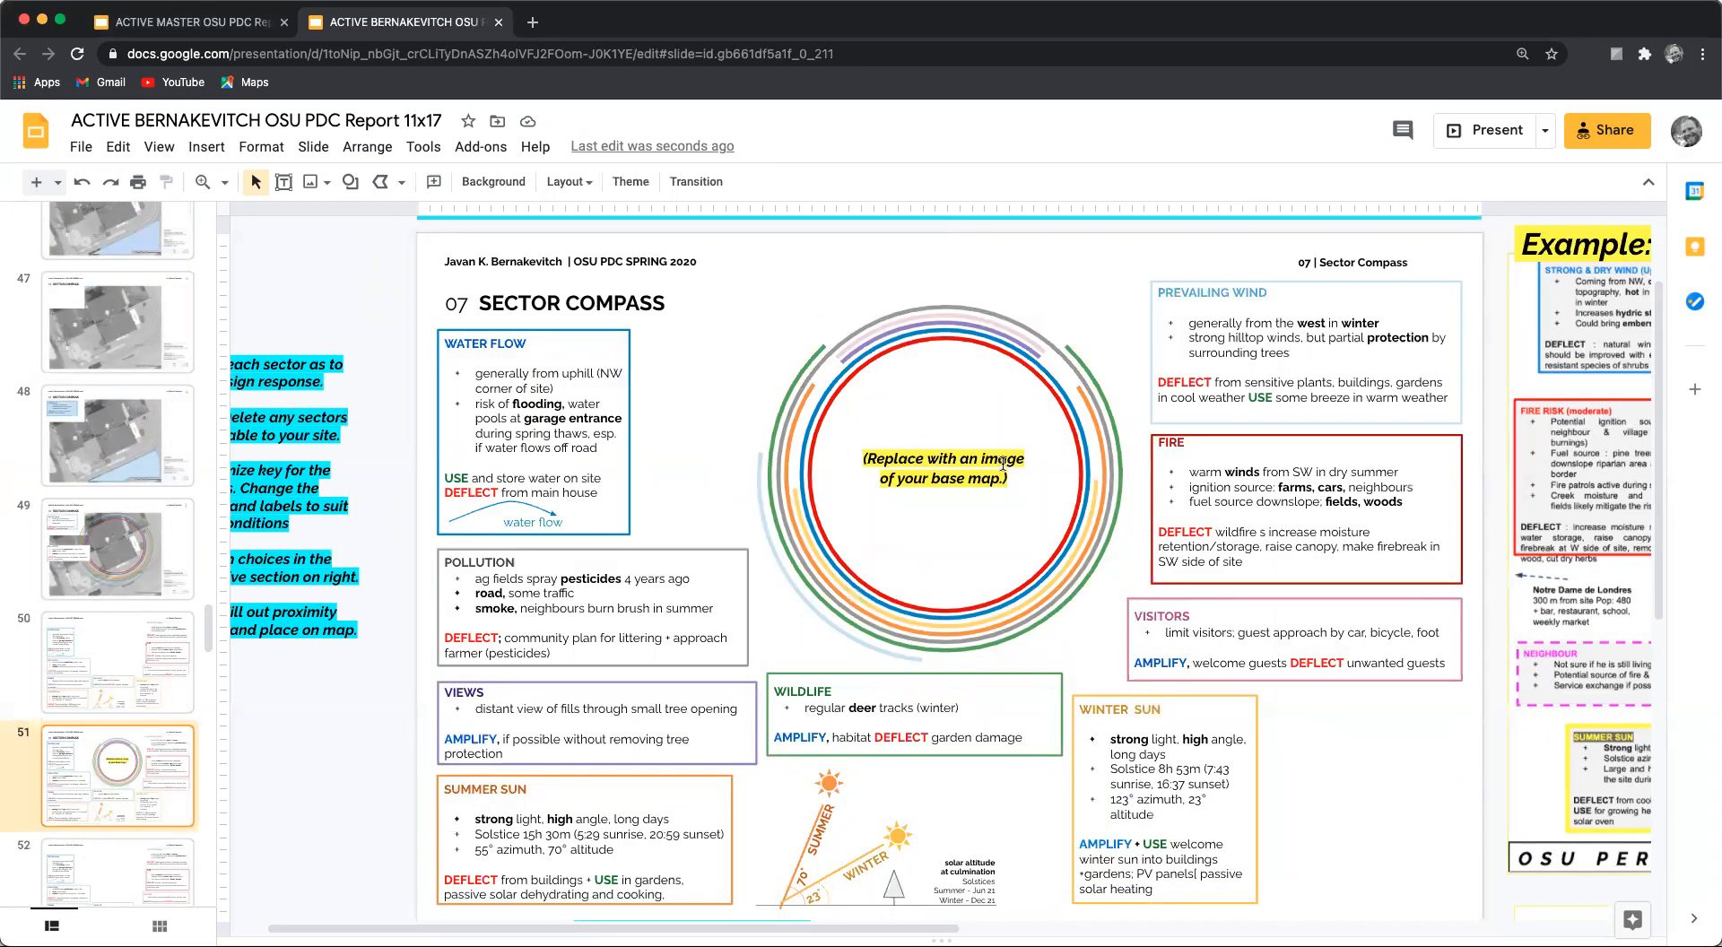
drag(767, 265, 1109, 652)
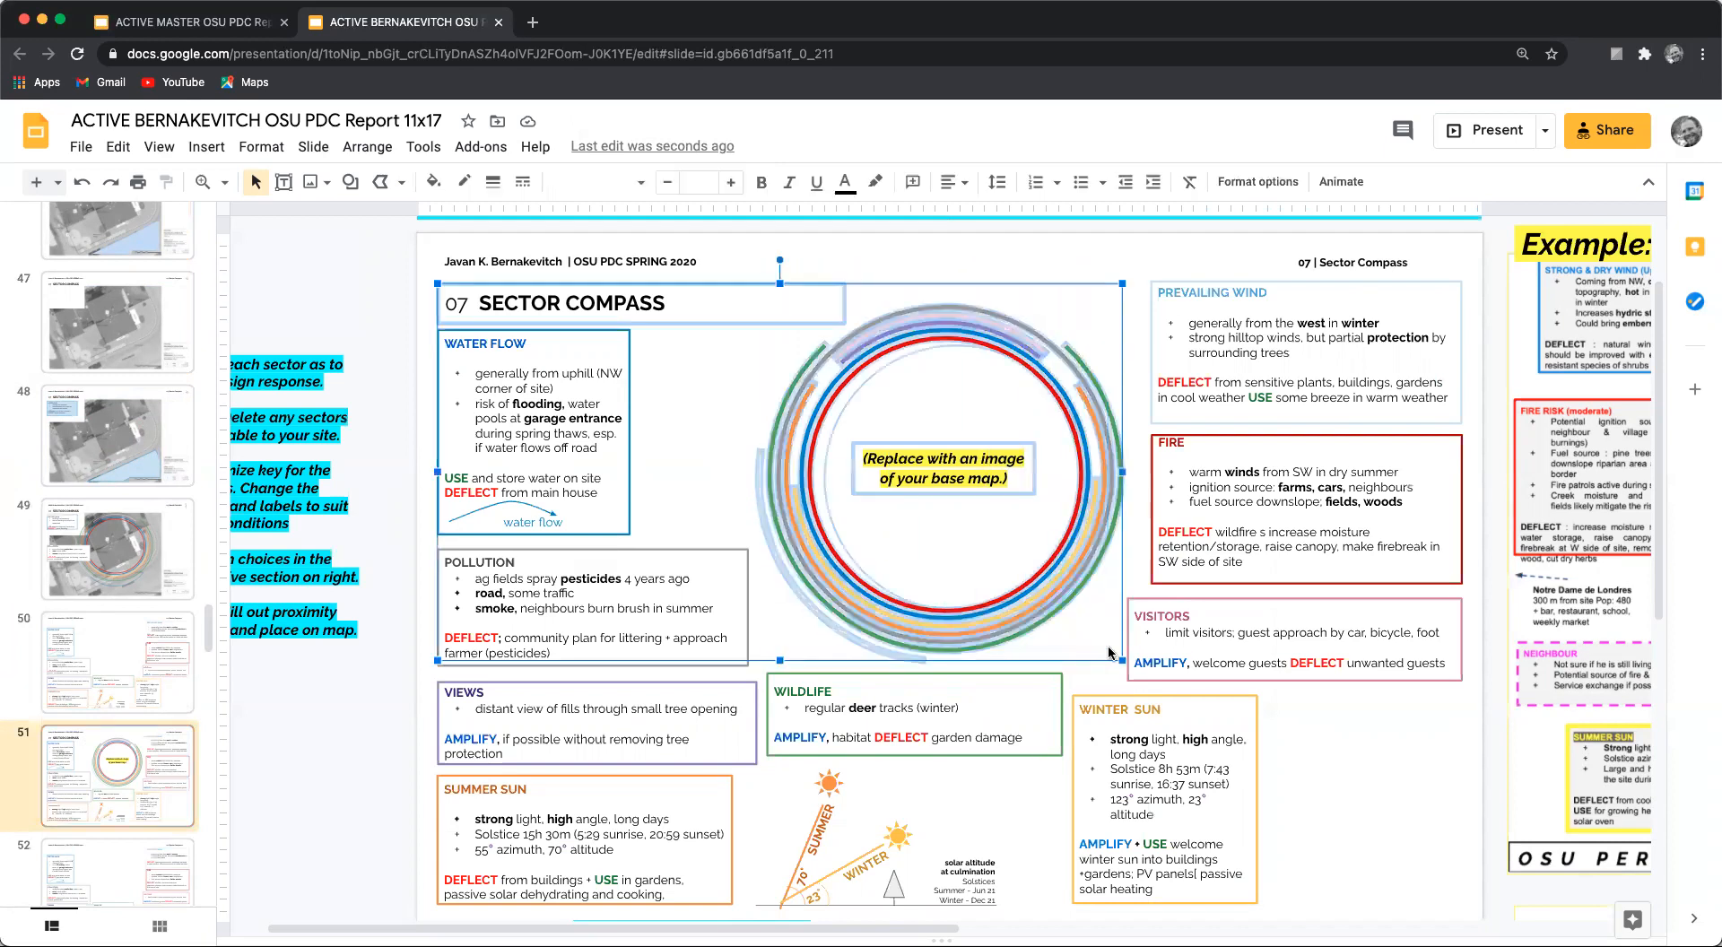
shift+click(722, 311)
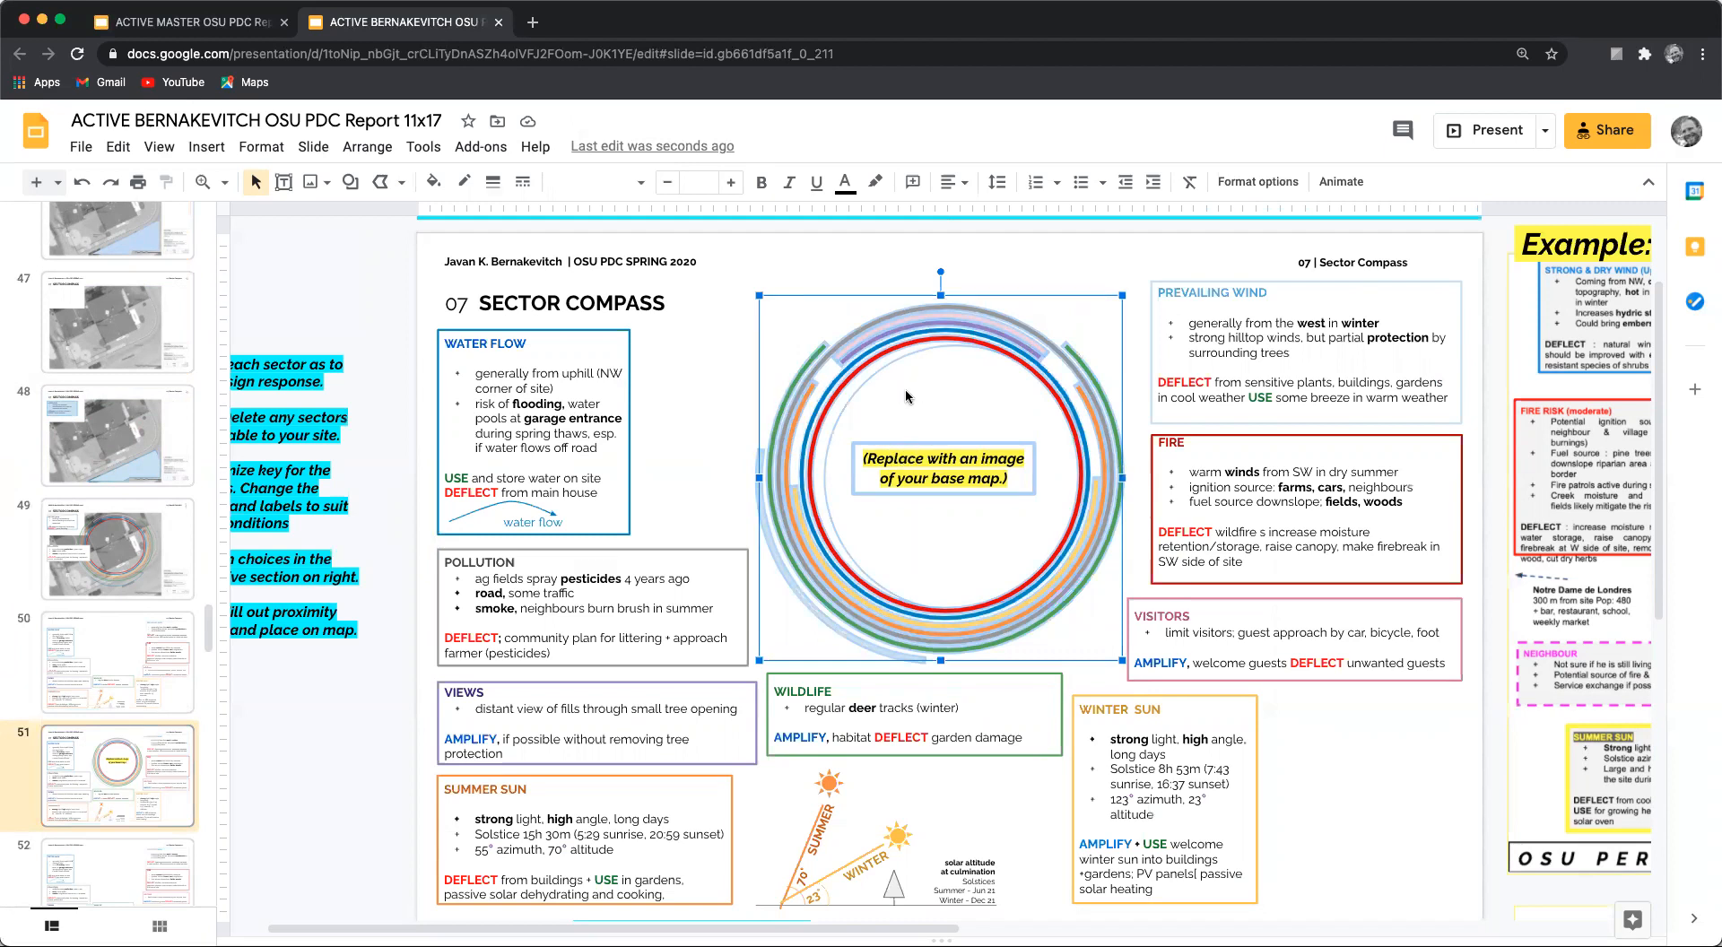
click(772, 242)
drag(750, 332, 847, 617)
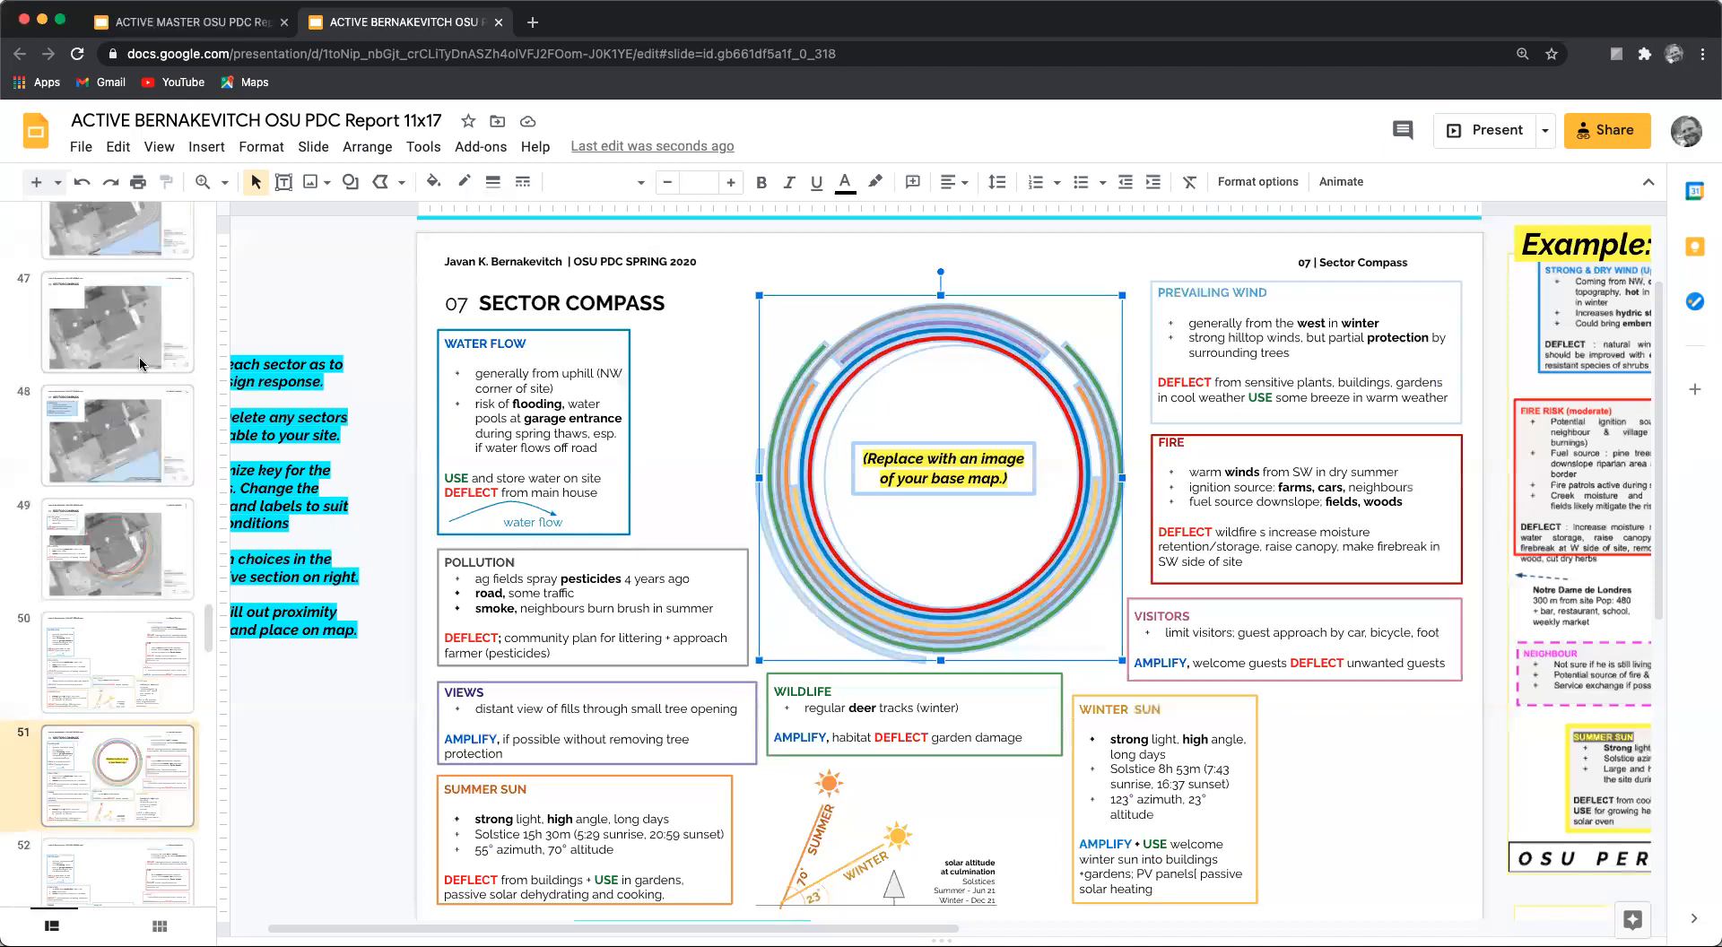
Step: Paste the sector rings onto the basemap on slide 47 and enlarge them over the site
click(139, 362)
key(ctrl+v)
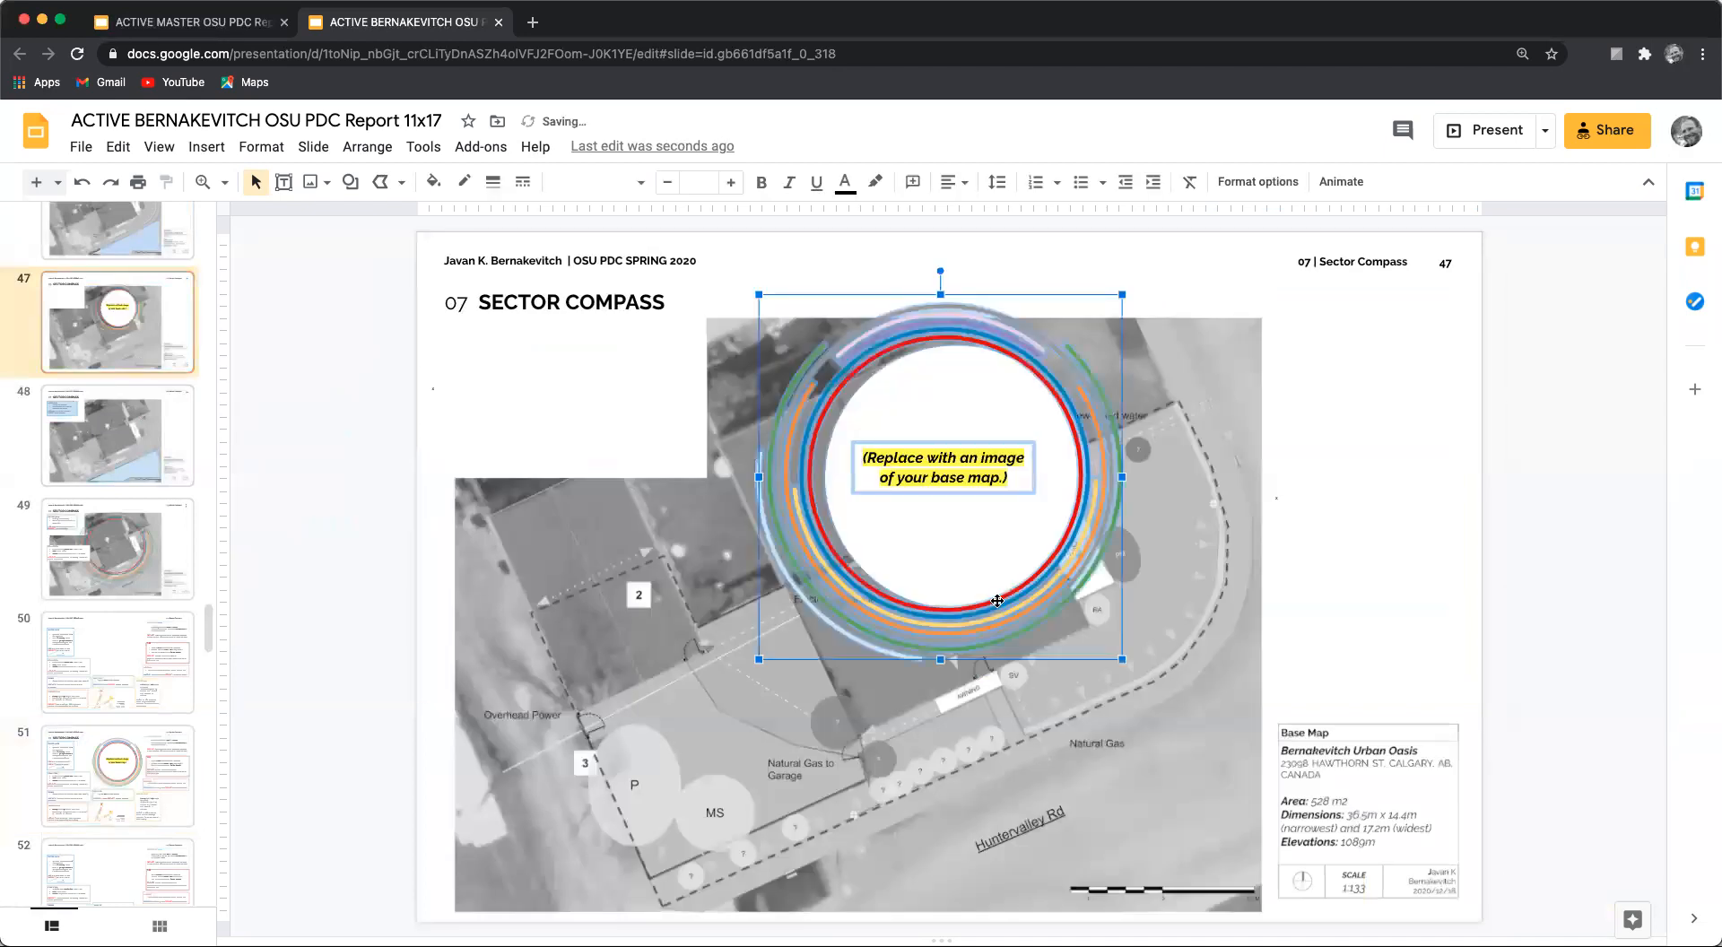
drag(706, 727, 525, 863)
click(1197, 573)
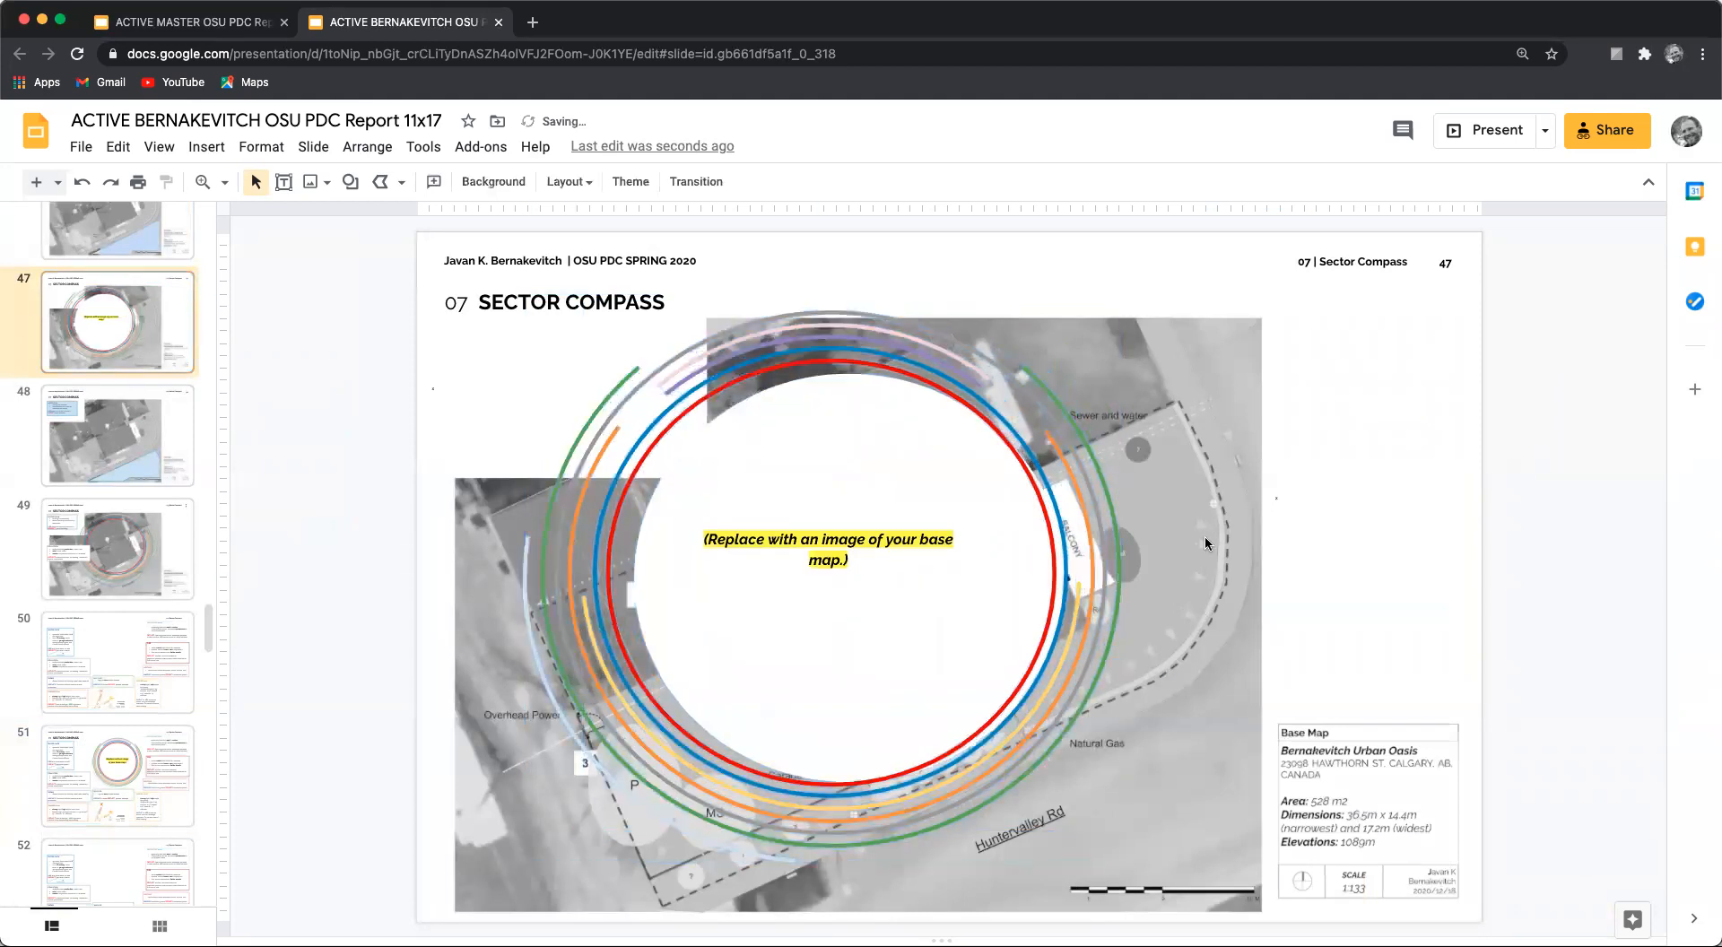
Step: Copy the light pink arc from slide 47 to slide 46 and rotate it to face the east side of the site
click(803, 330)
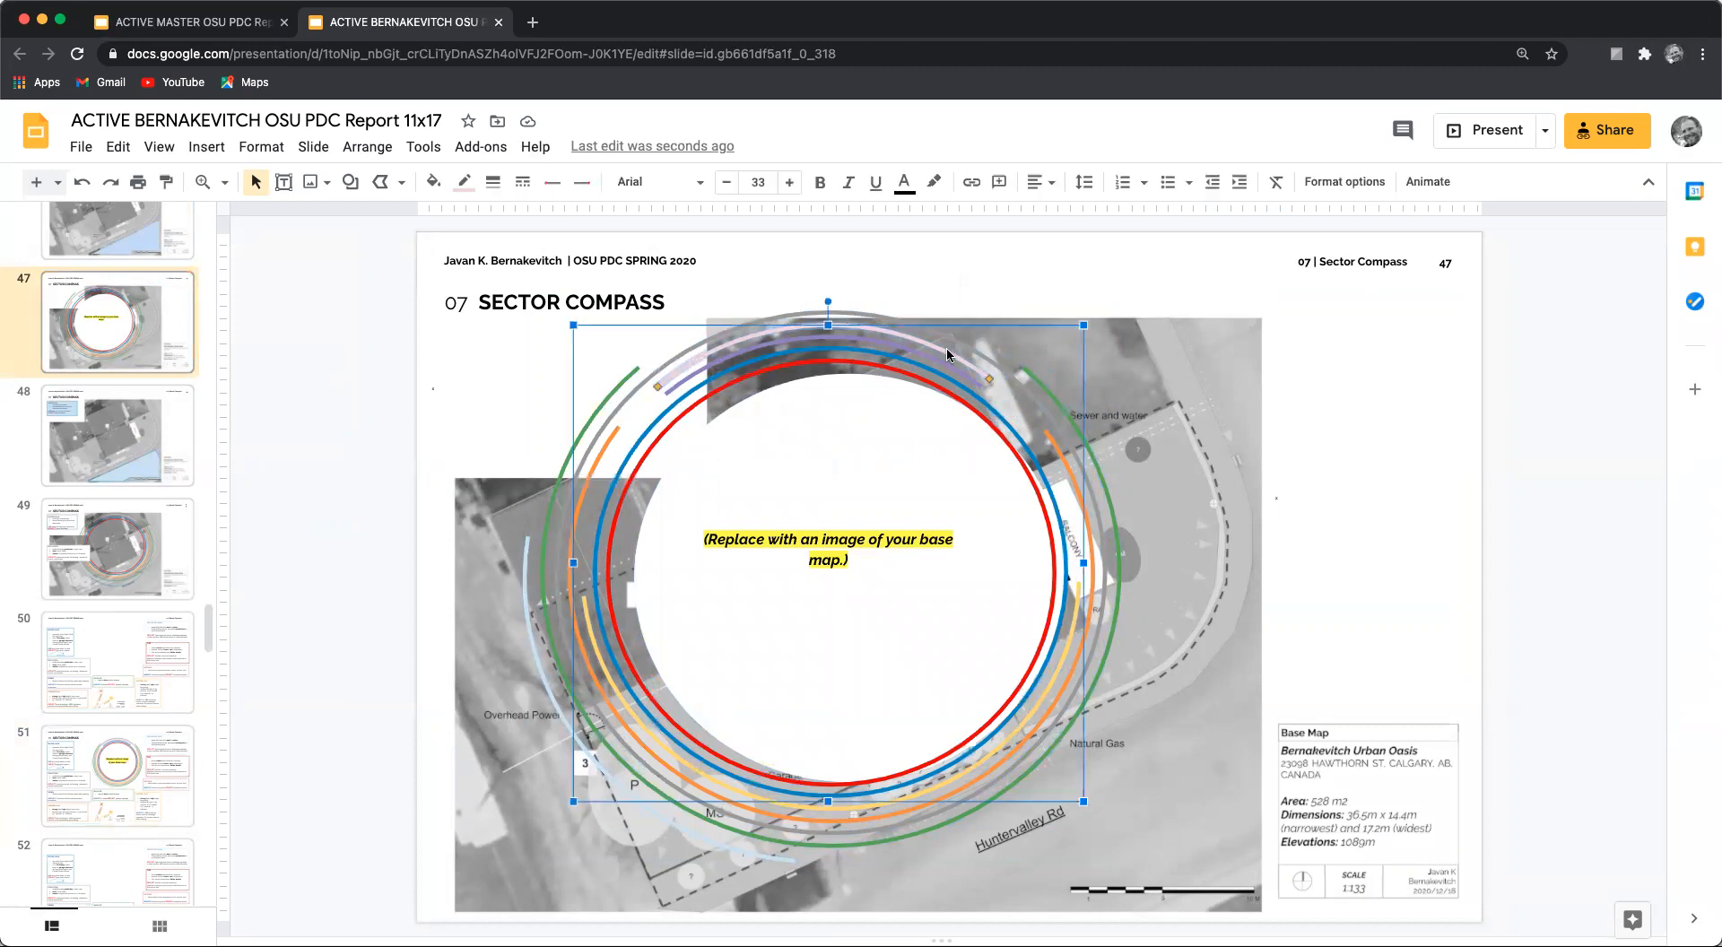
scroll(126, 364, up, 3)
click(127, 363)
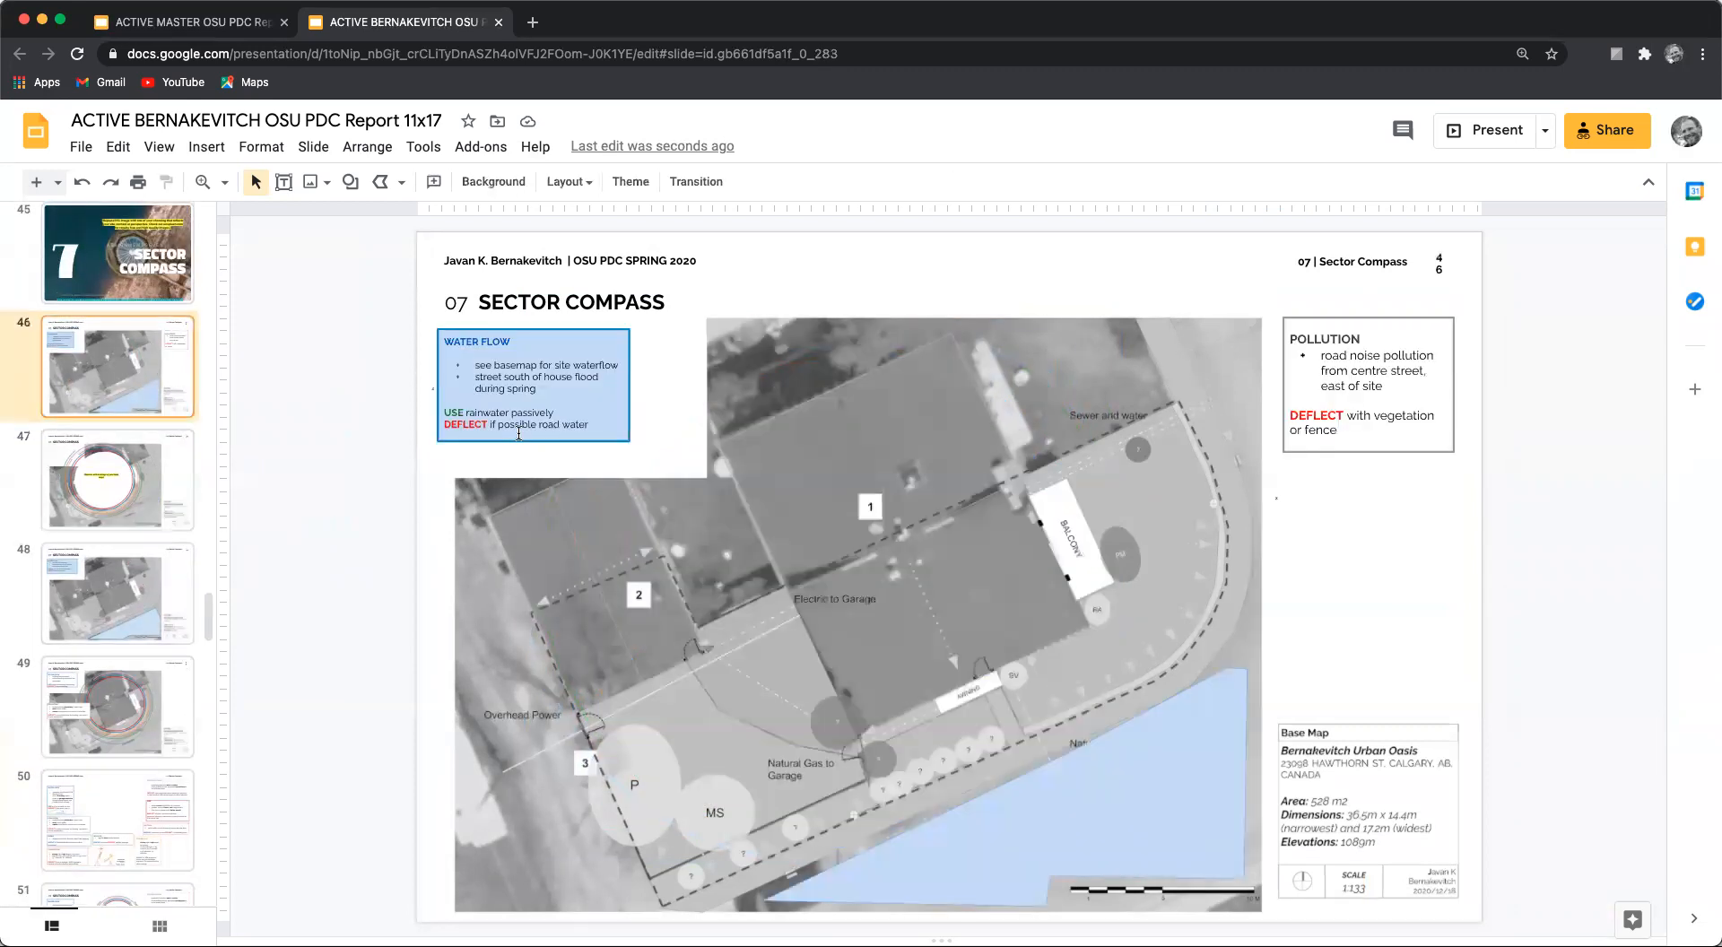
key(cmd+v)
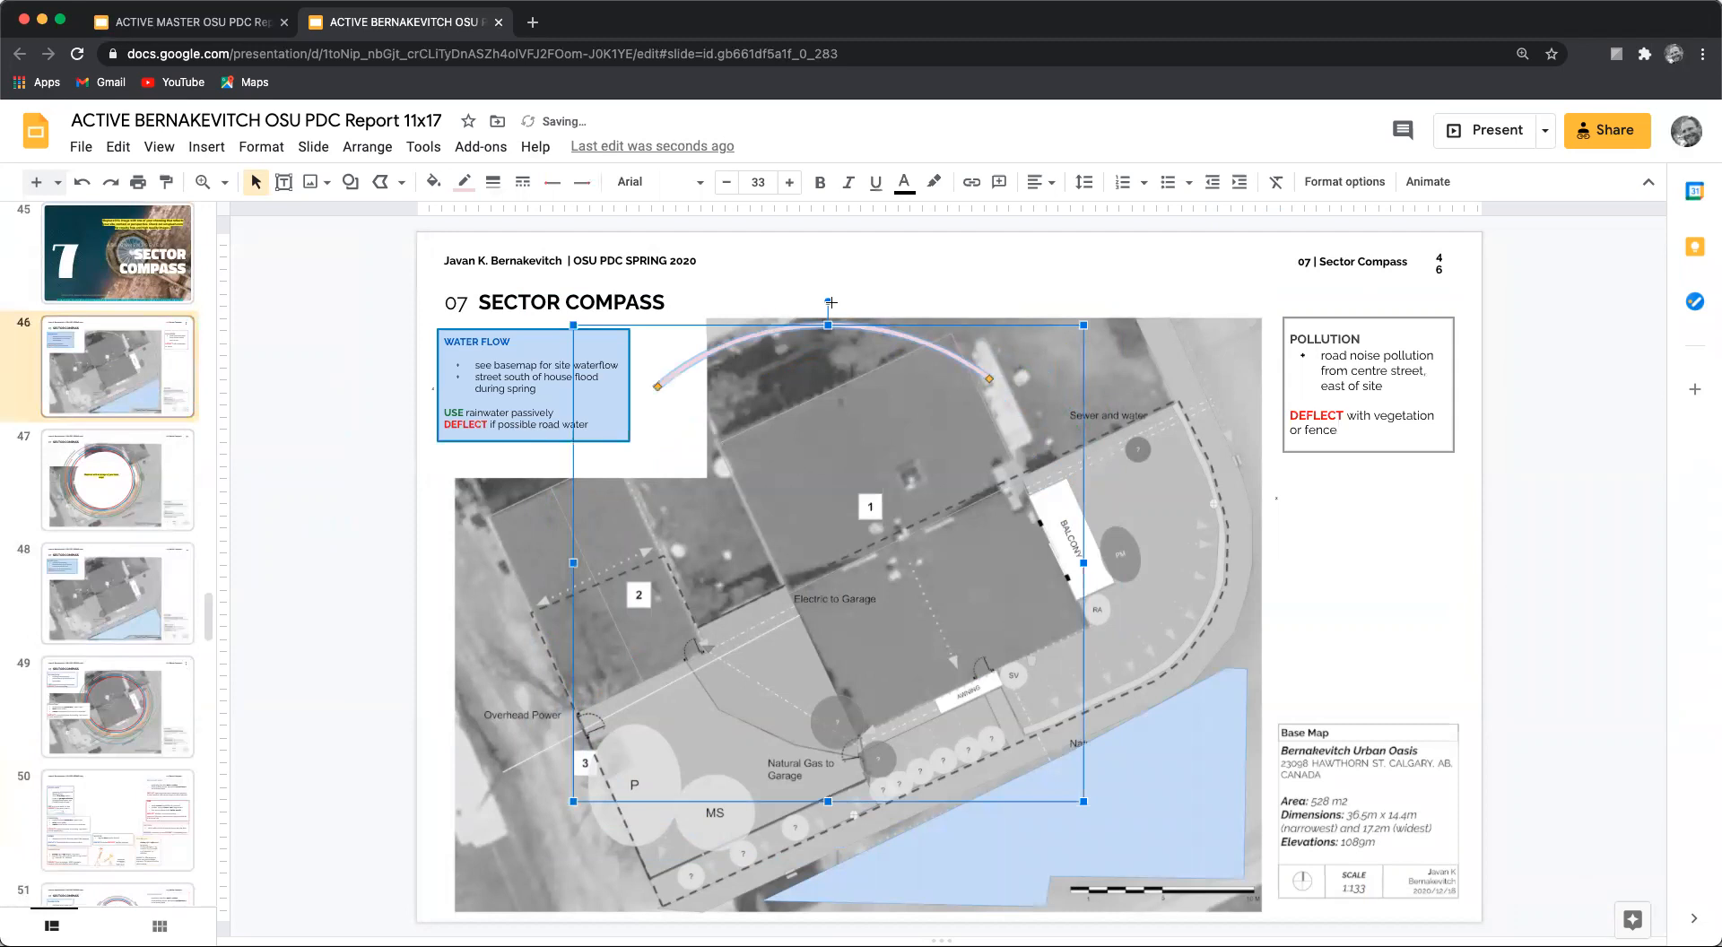
drag(844, 304, 1119, 502)
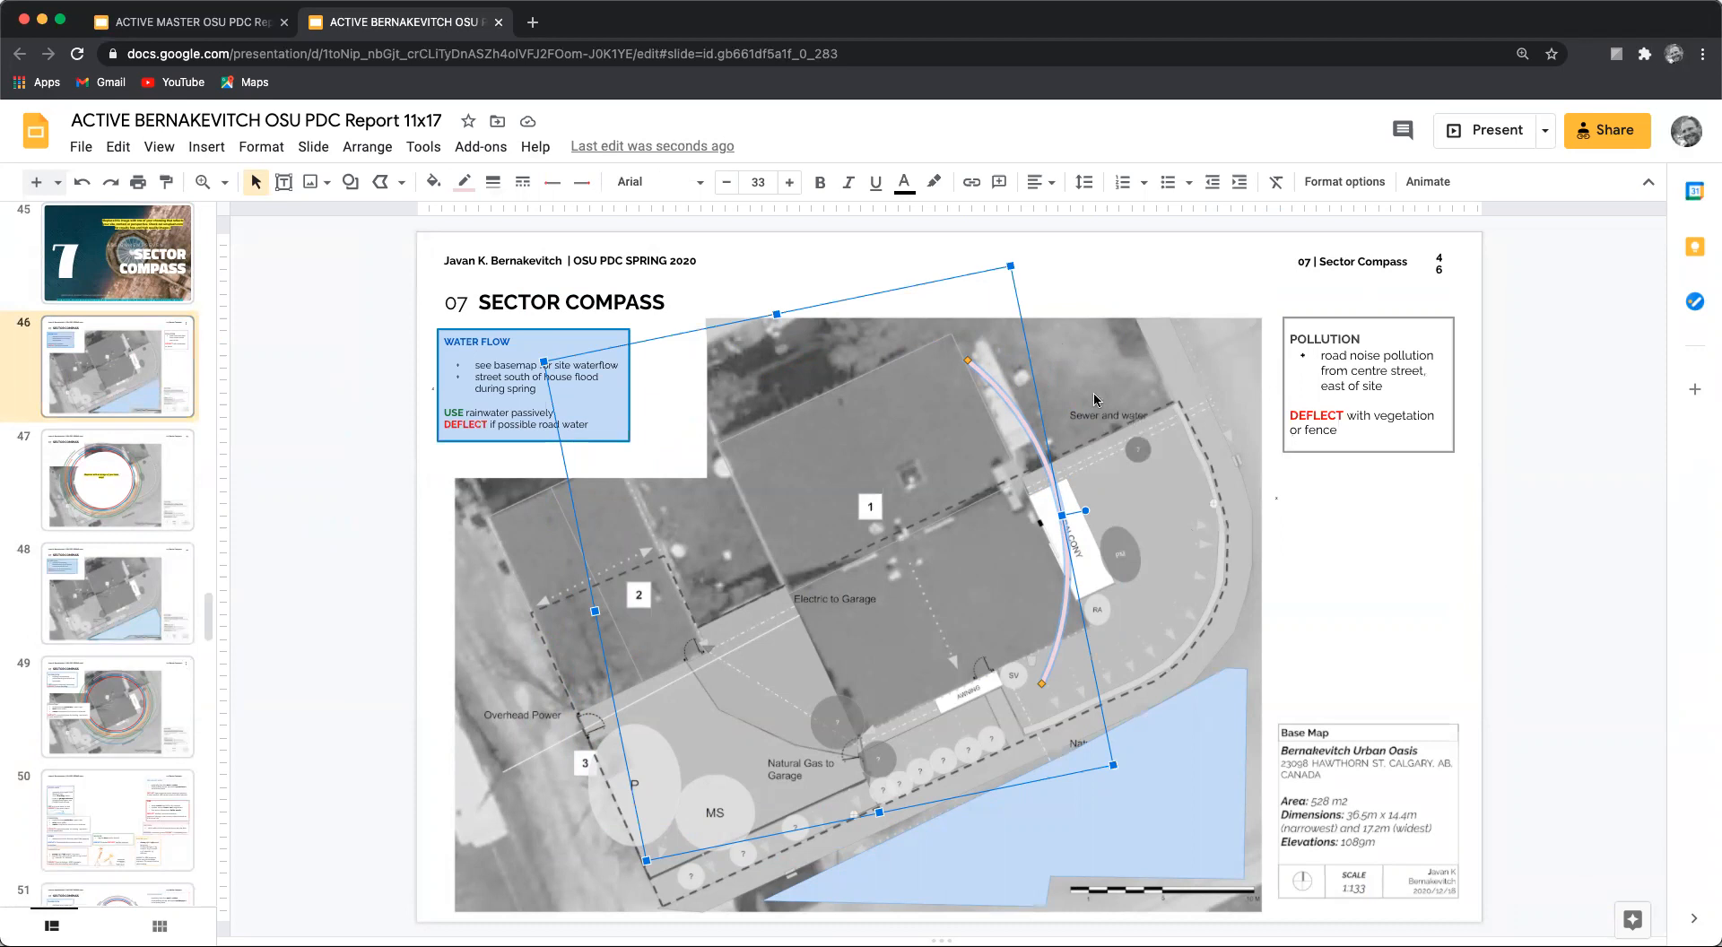
Step: Copy the POLLUTION box's formatting onto the arc with Paint format, and make the arc's fill transparent
click(1445, 435)
click(166, 183)
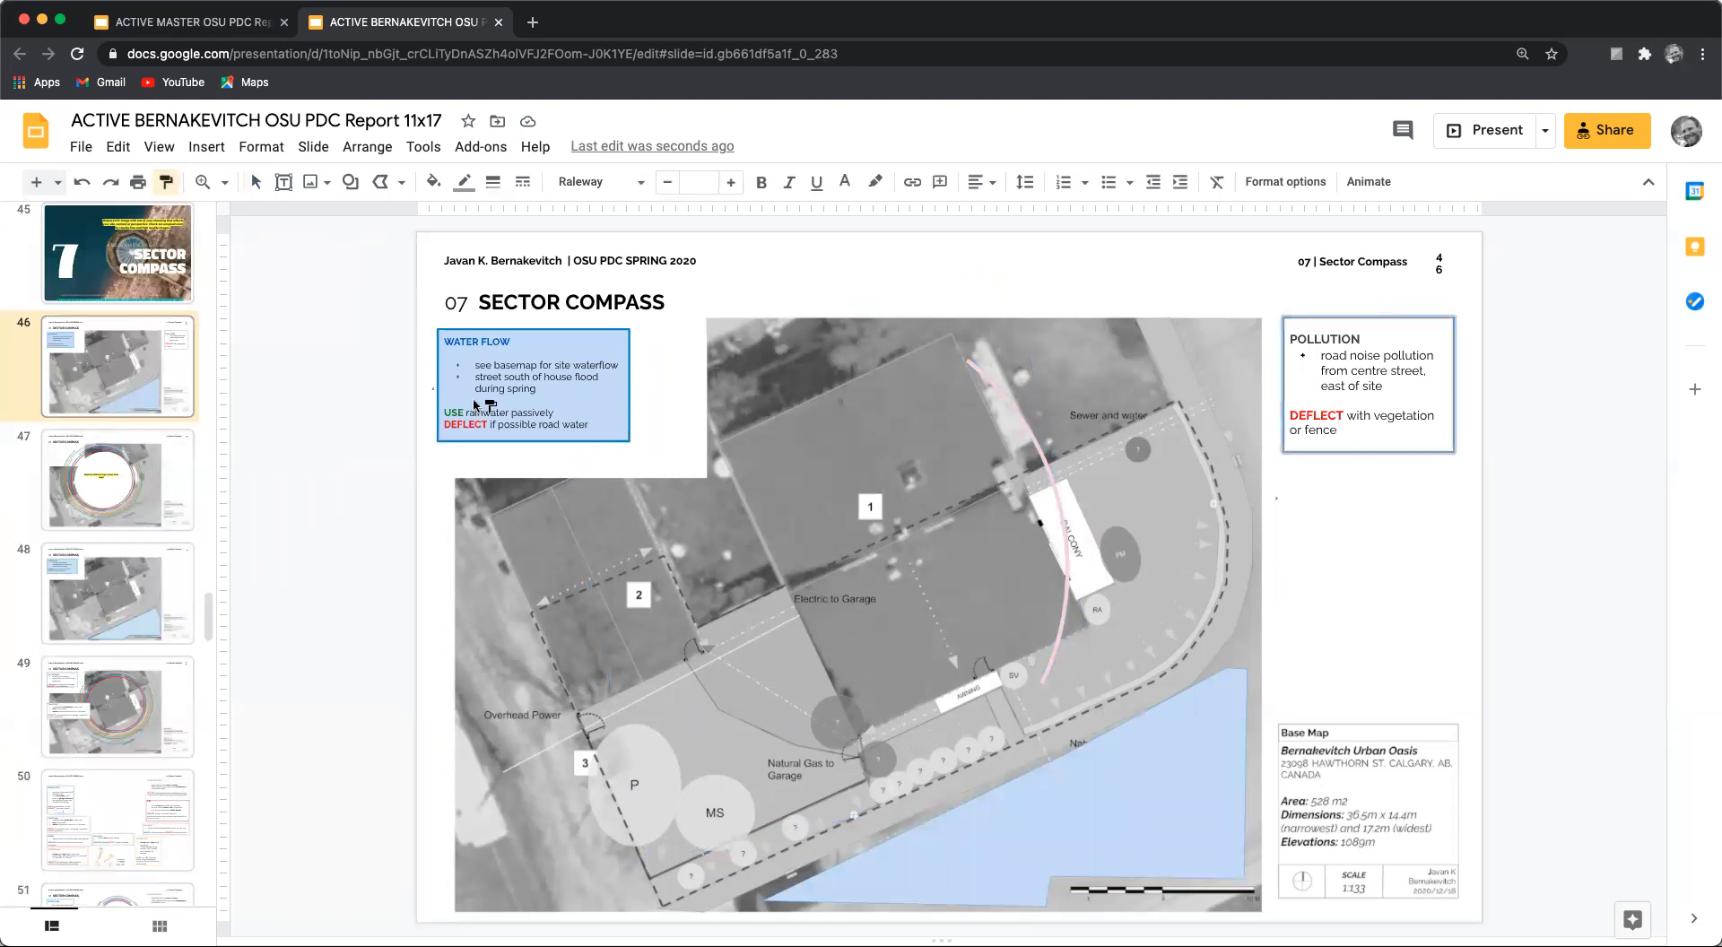
click(1067, 552)
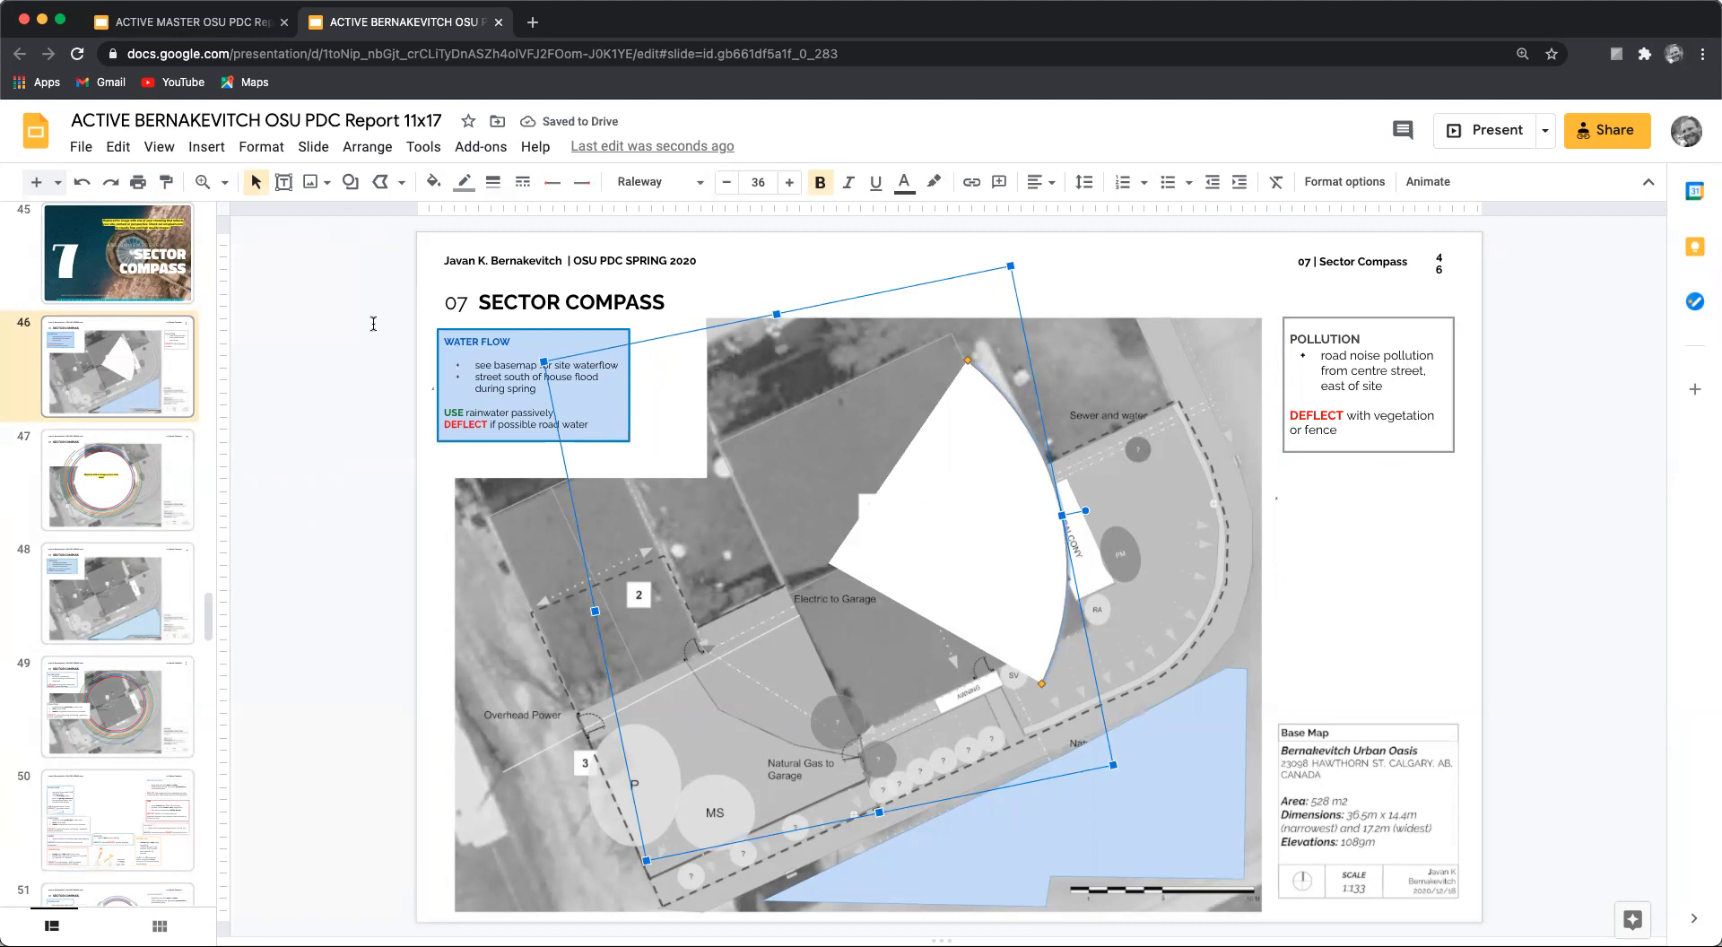
click(433, 181)
click(592, 260)
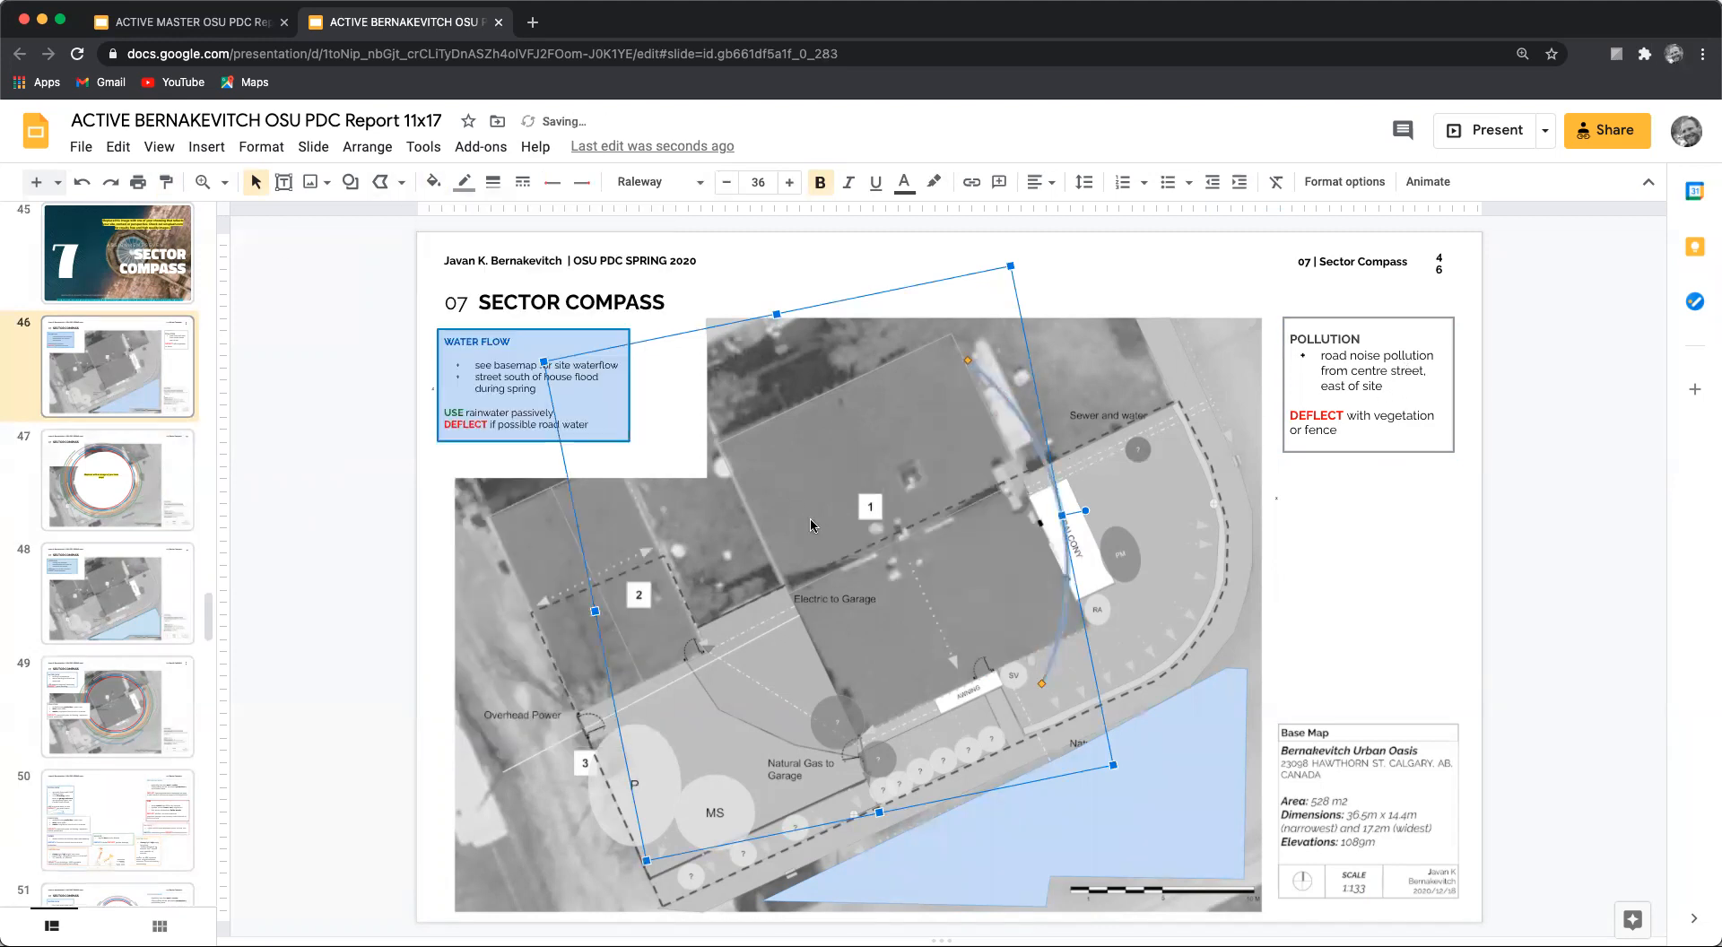
click(1277, 583)
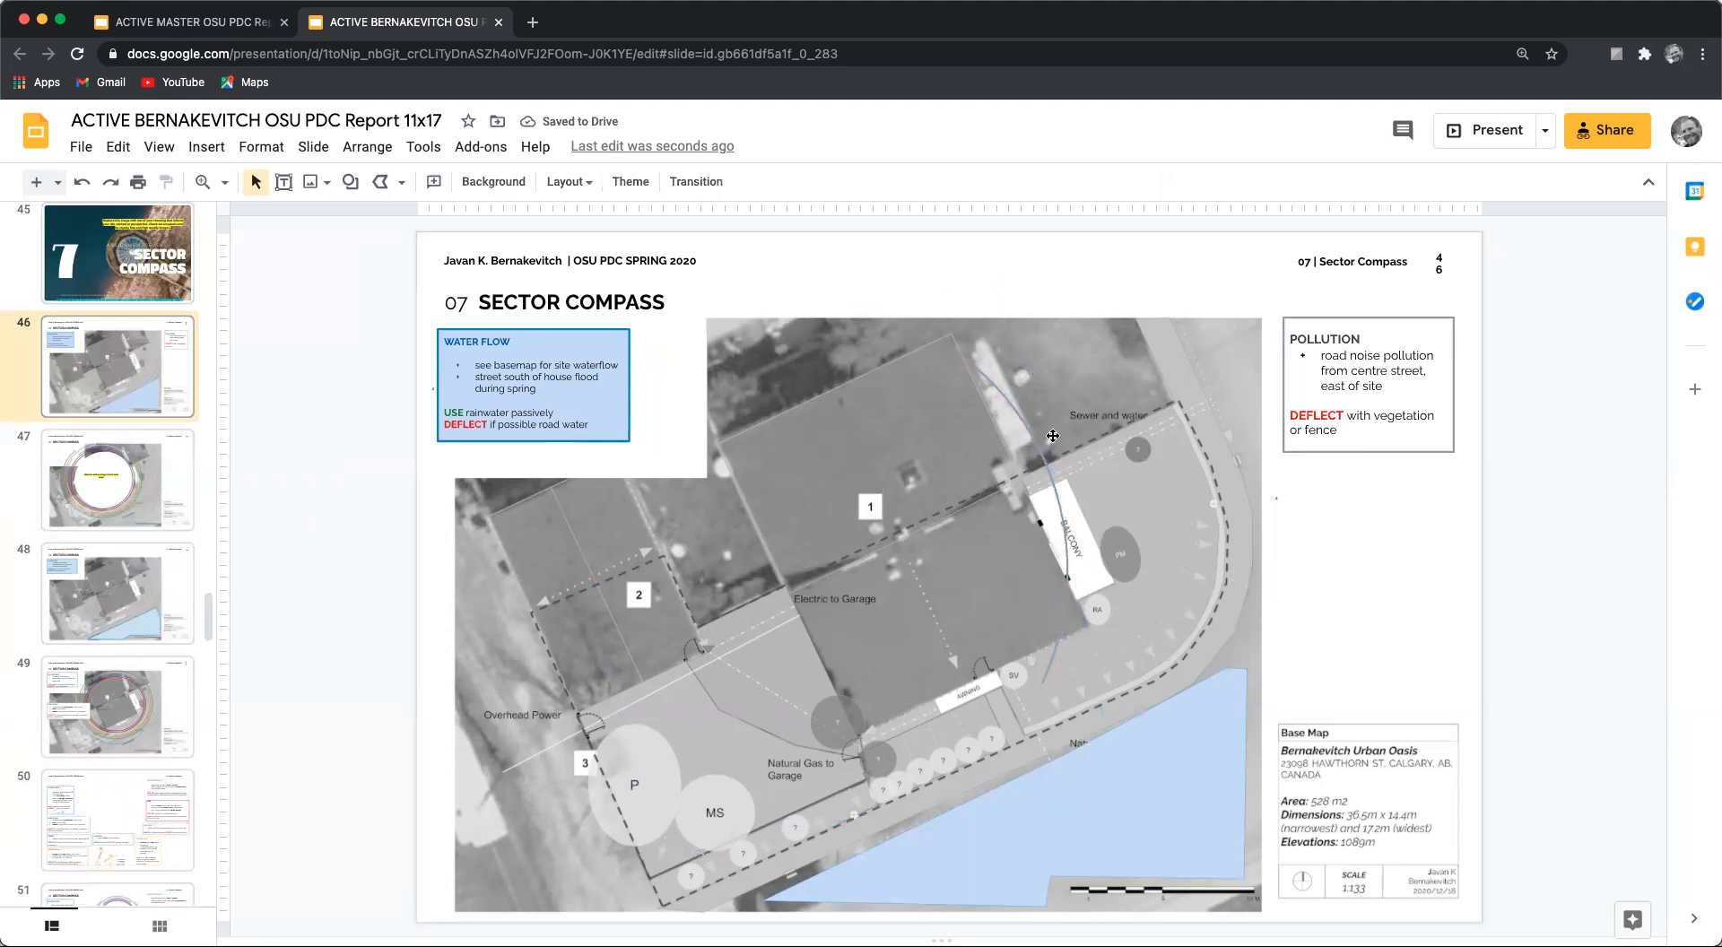
Step: Give the arc a black dashed line and copy its formatting onto the POLLUTION box with Paint format
click(1057, 485)
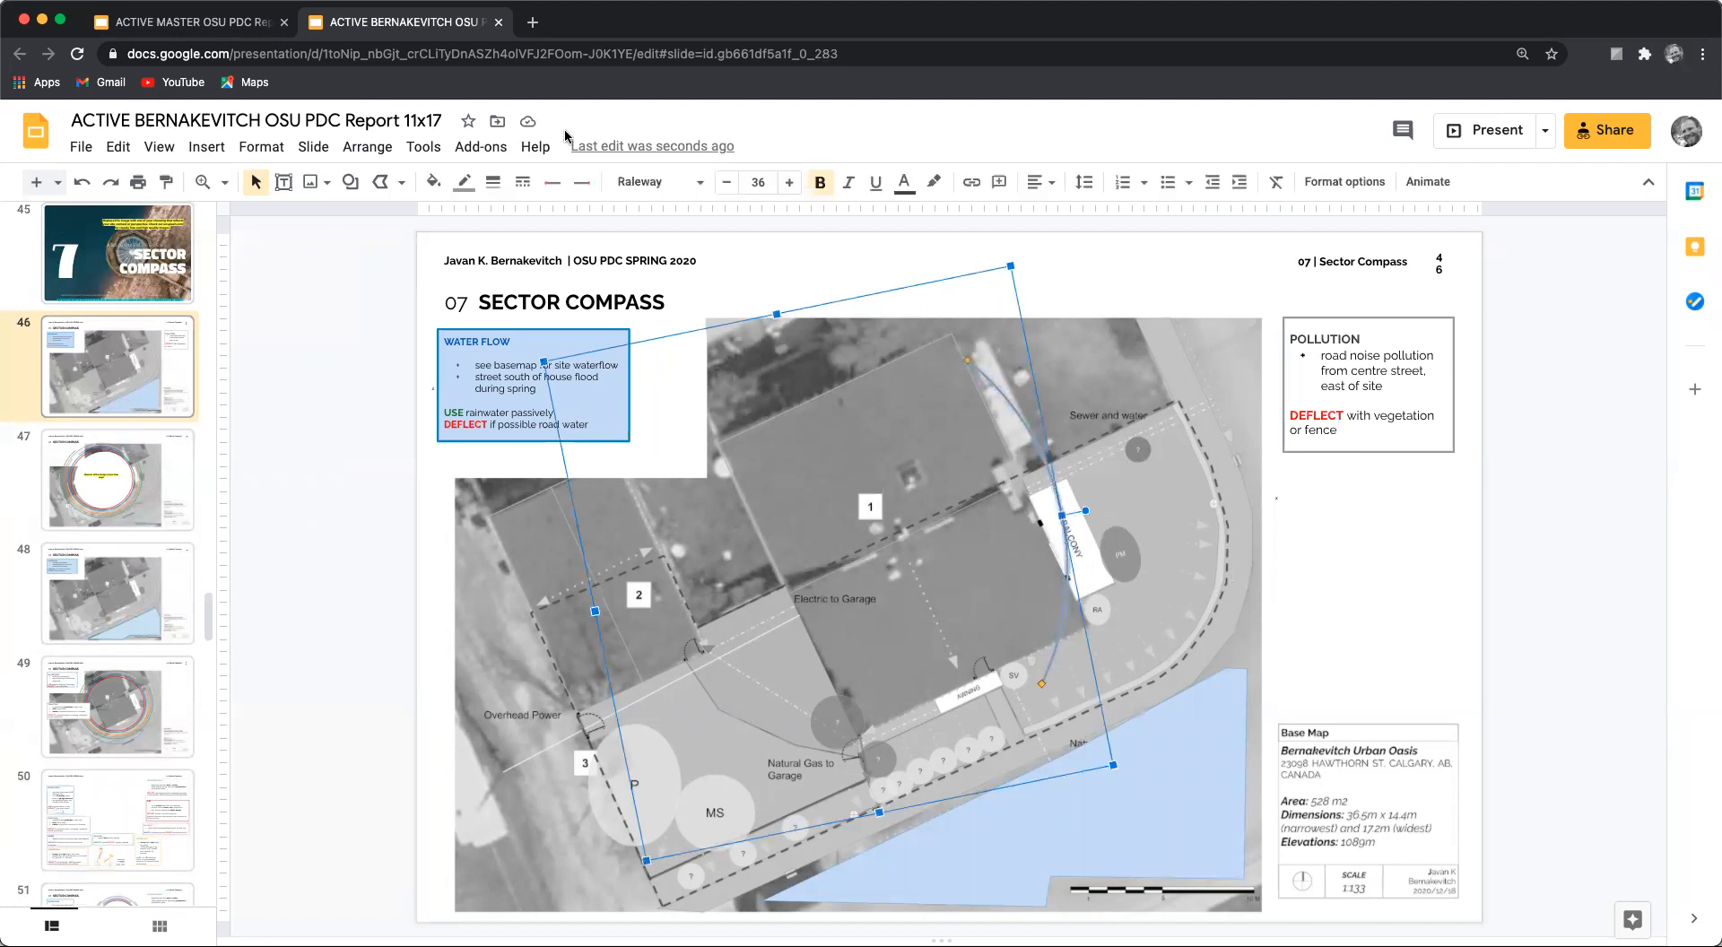
click(434, 183)
click(461, 185)
click(473, 247)
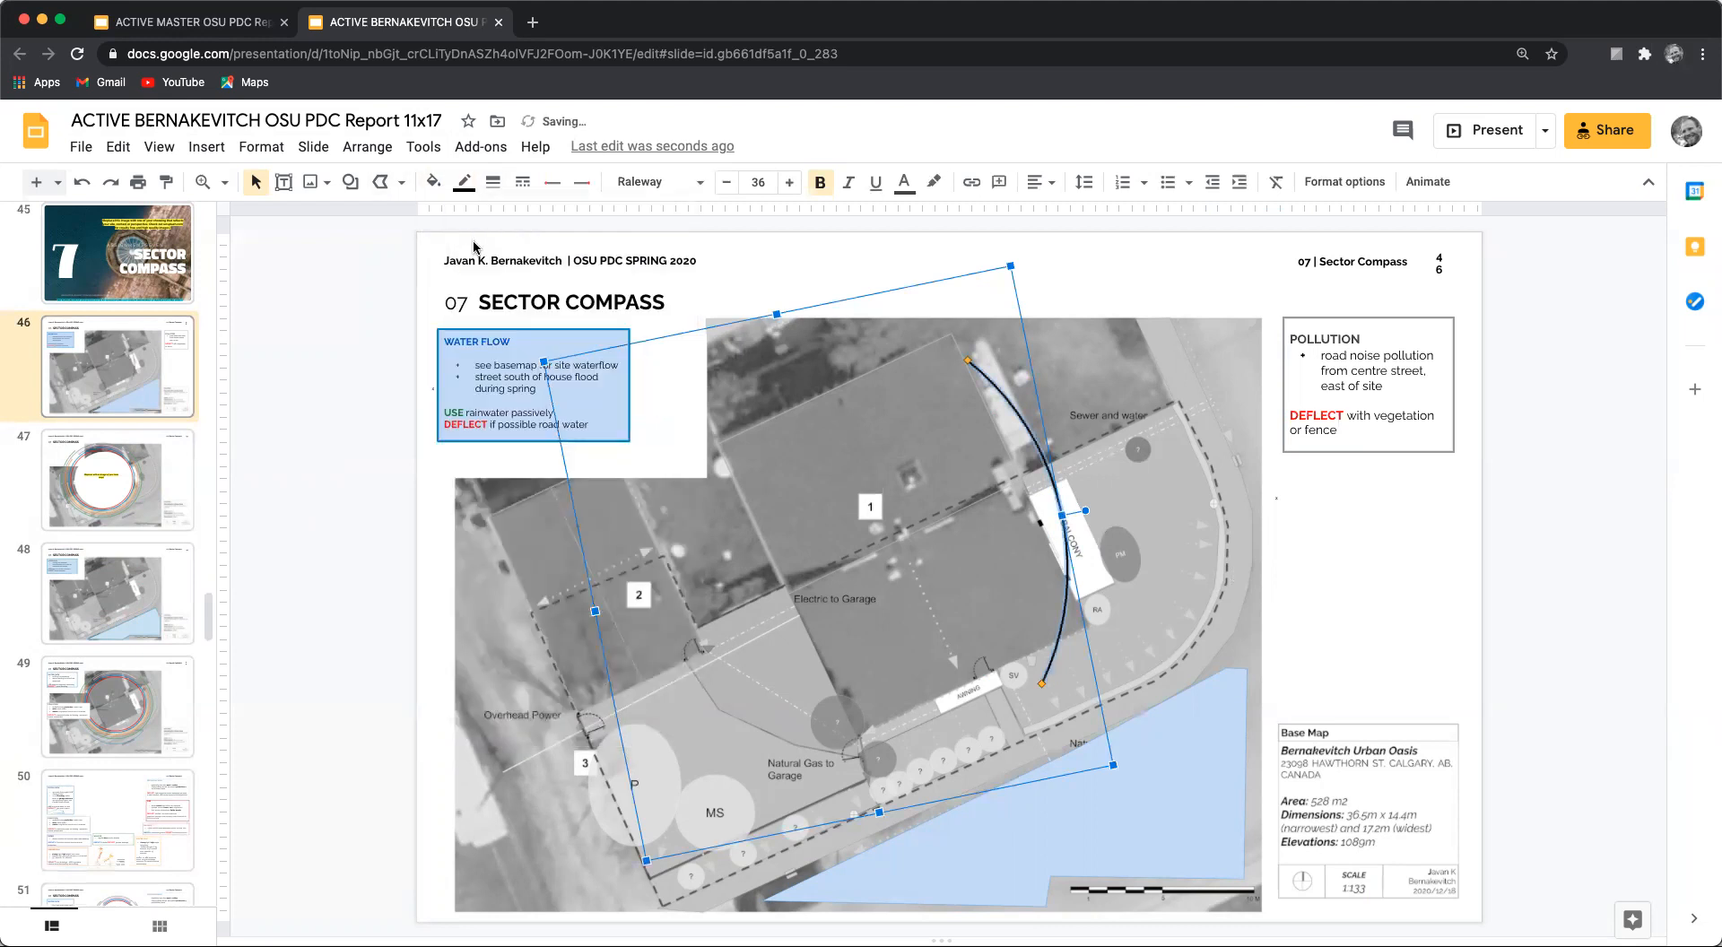
click(523, 183)
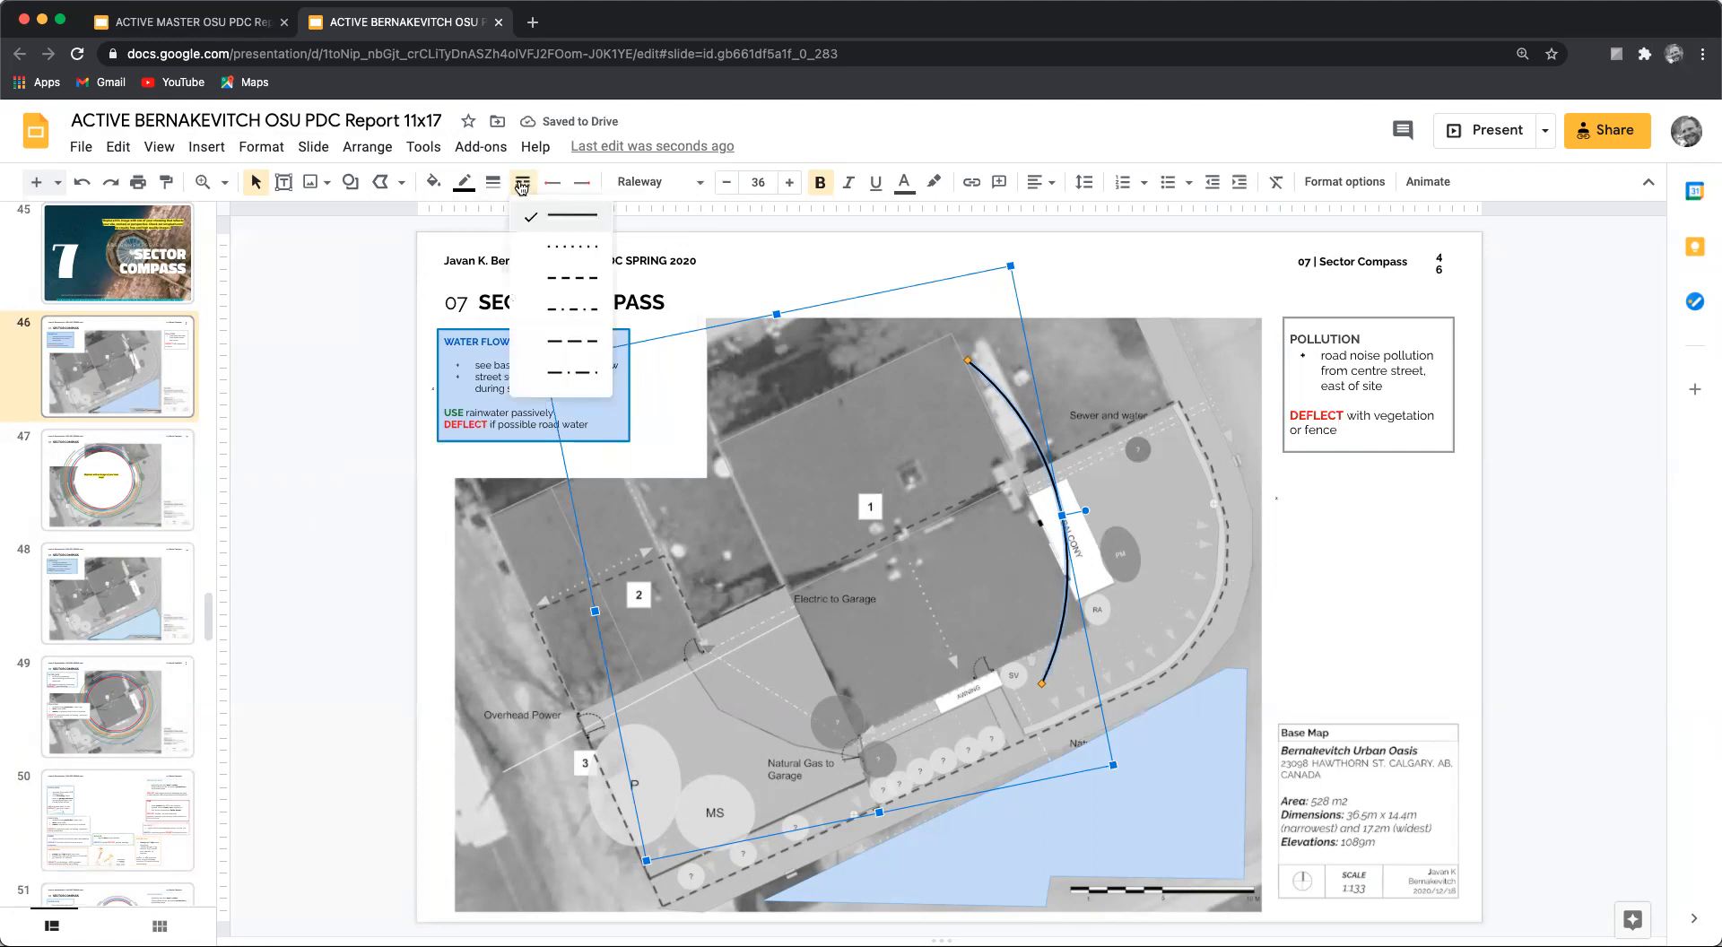
click(563, 282)
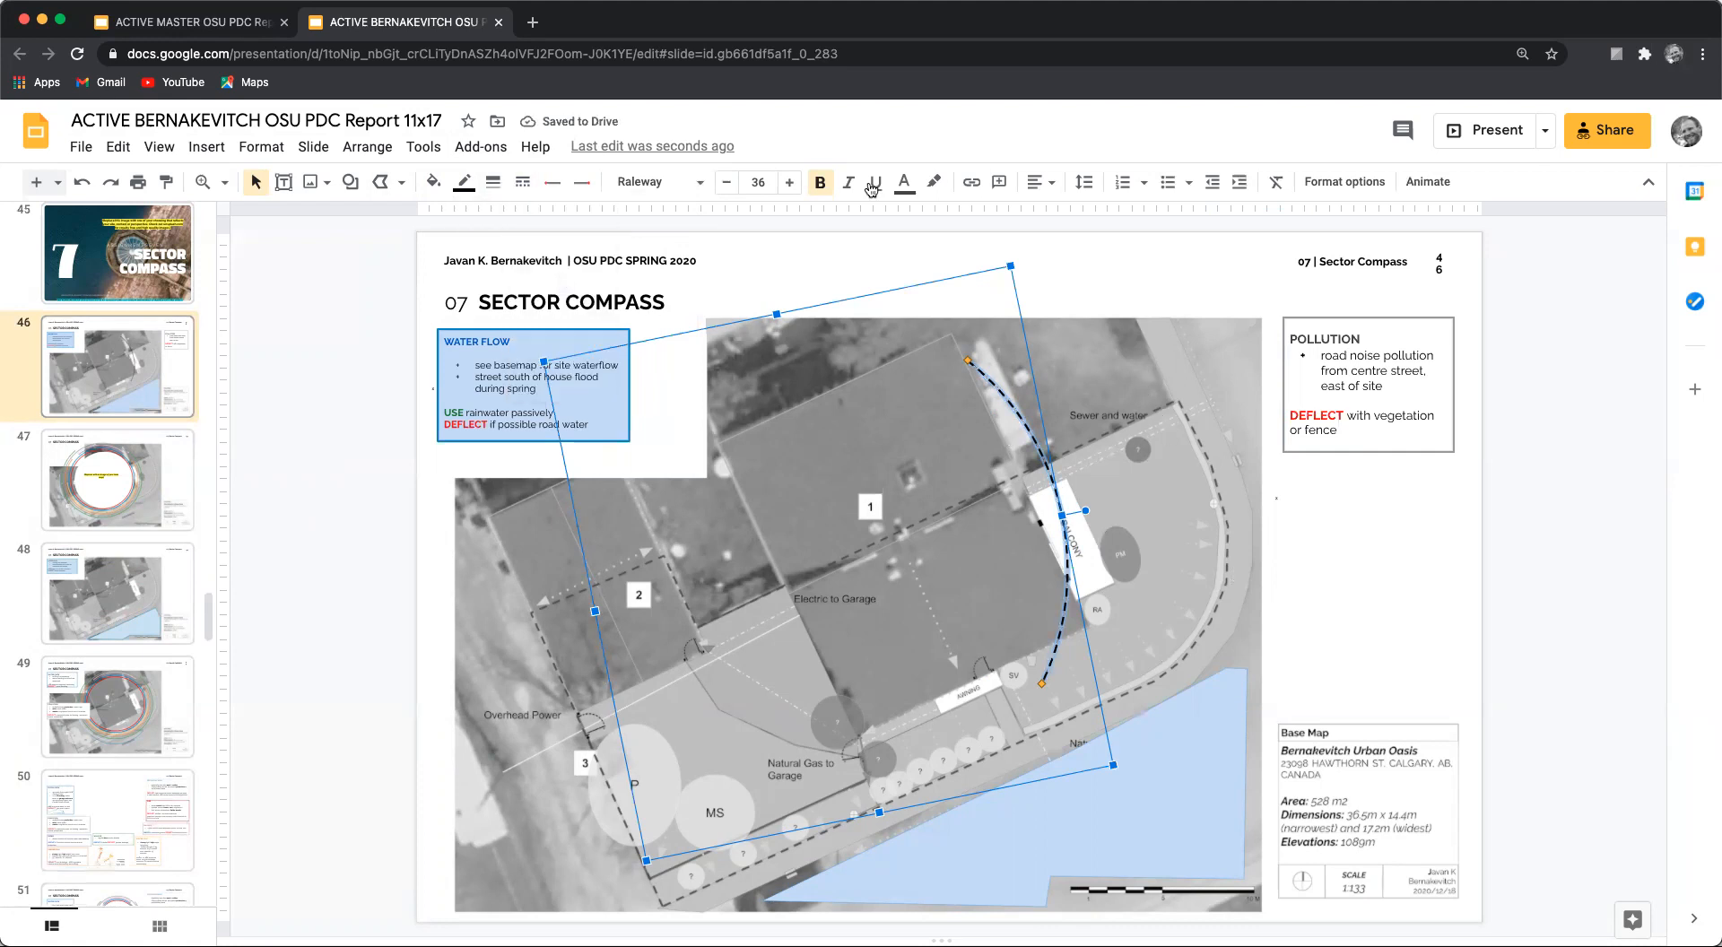
click(170, 184)
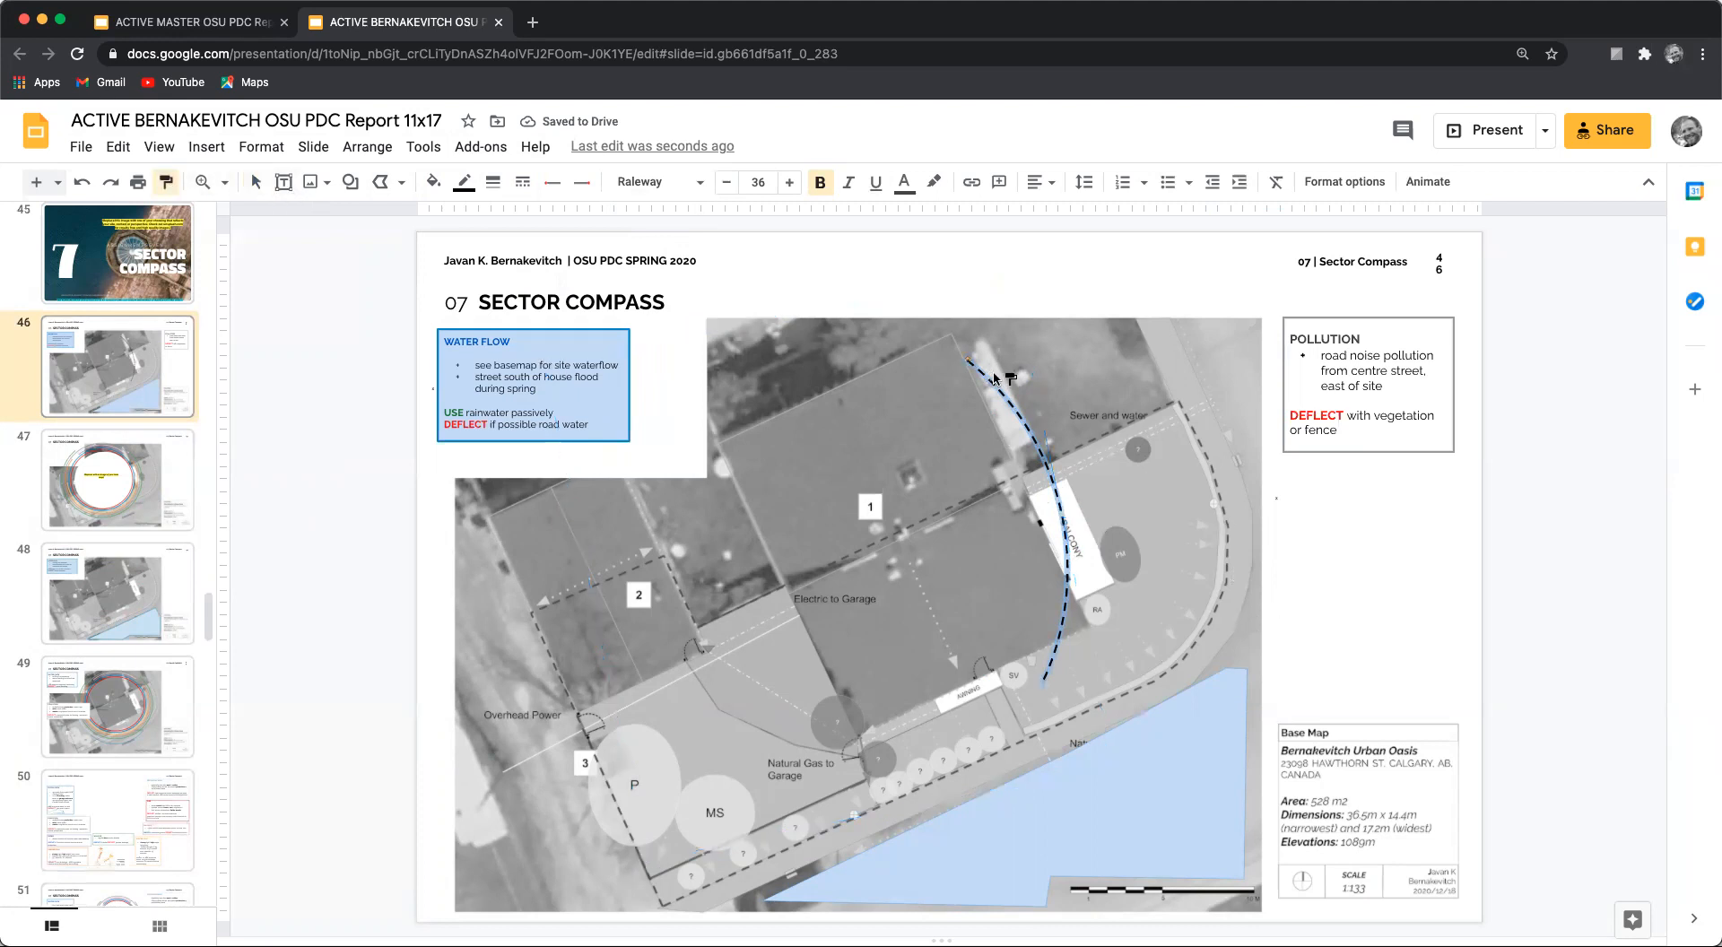
click(1403, 316)
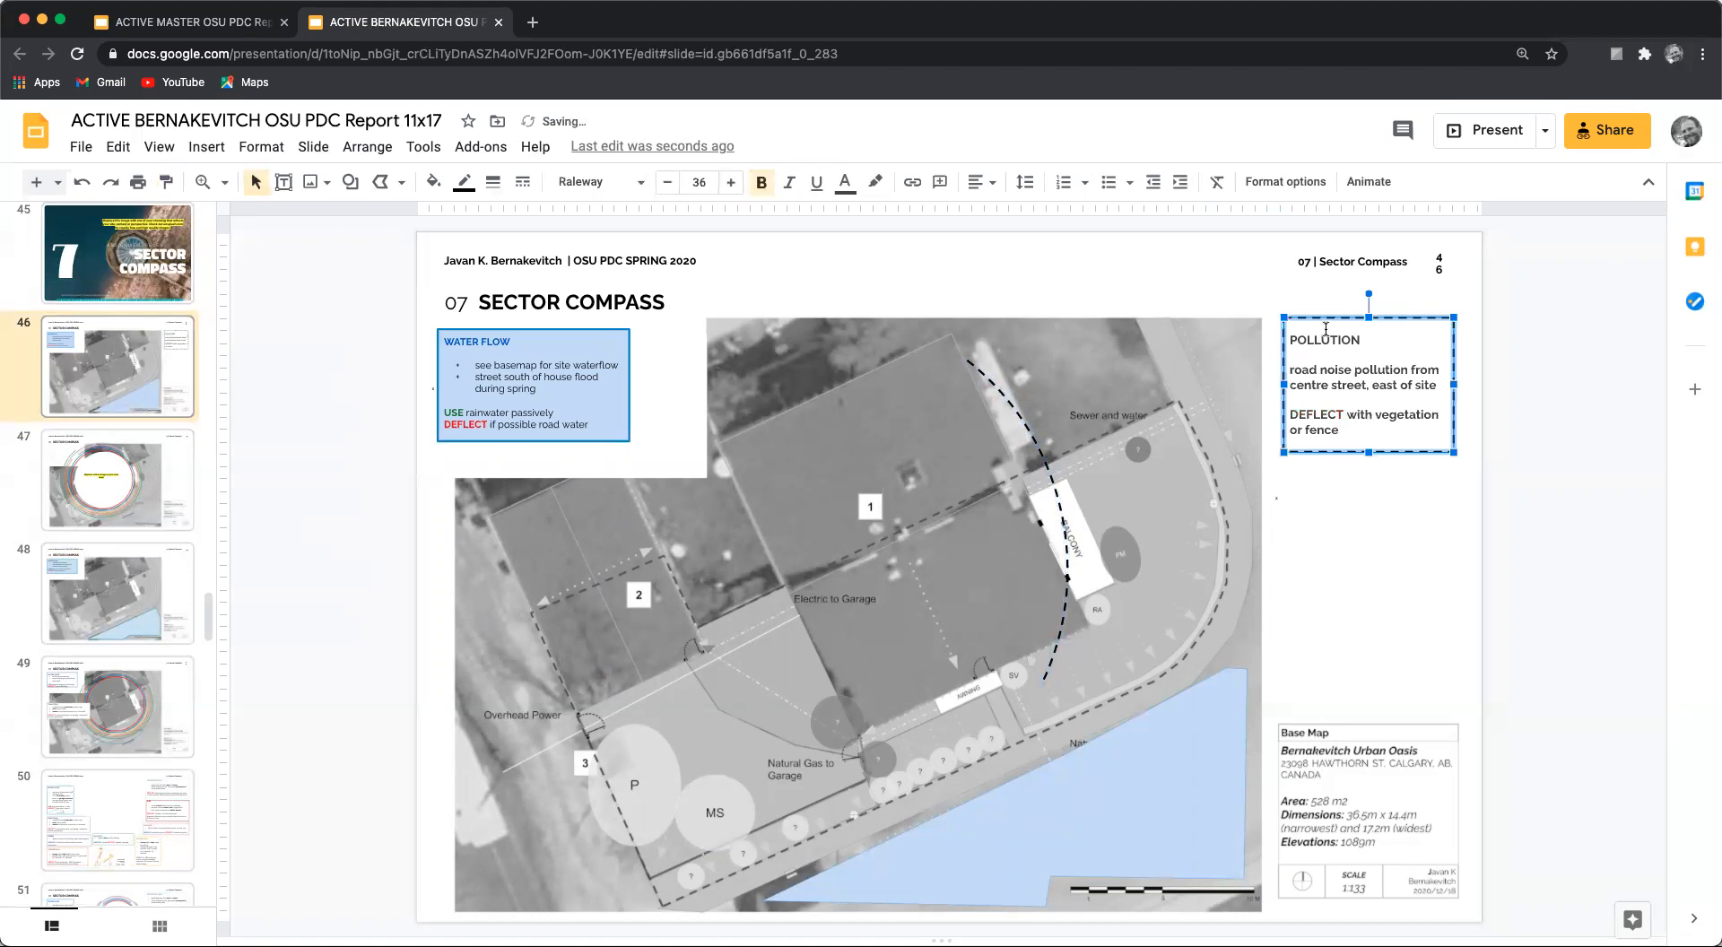
Step: Undo the formatting pasted onto the POLLUTION box and give the box a black dashed border instead
key(super+z)
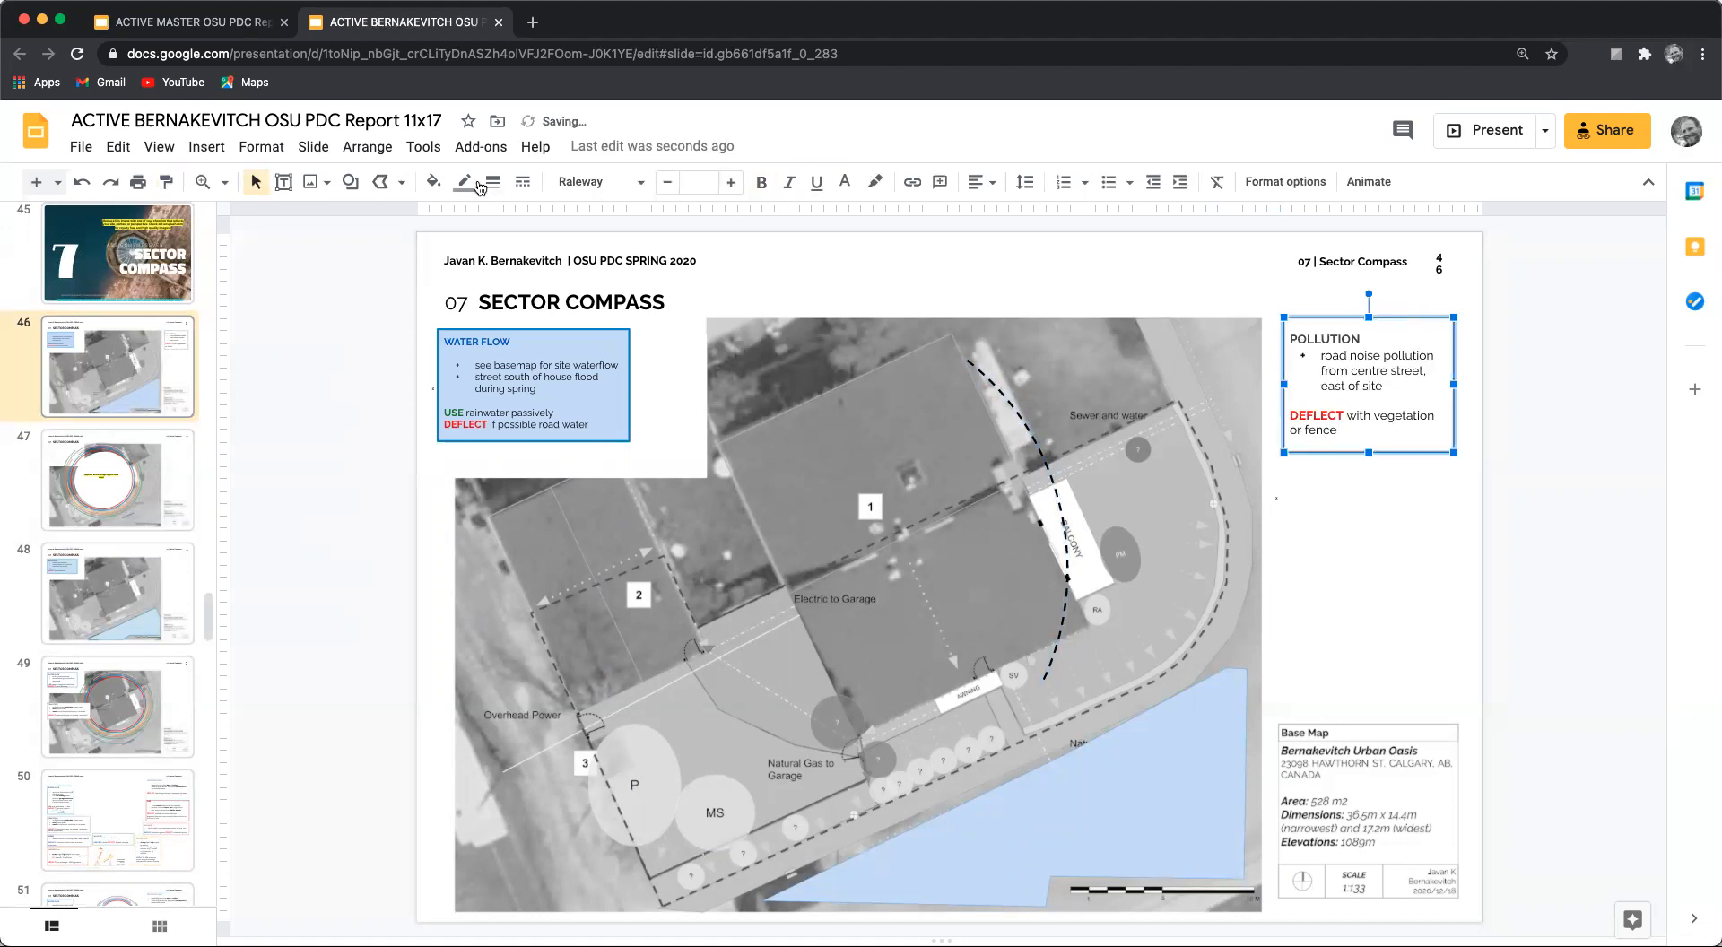
click(446, 185)
click(523, 181)
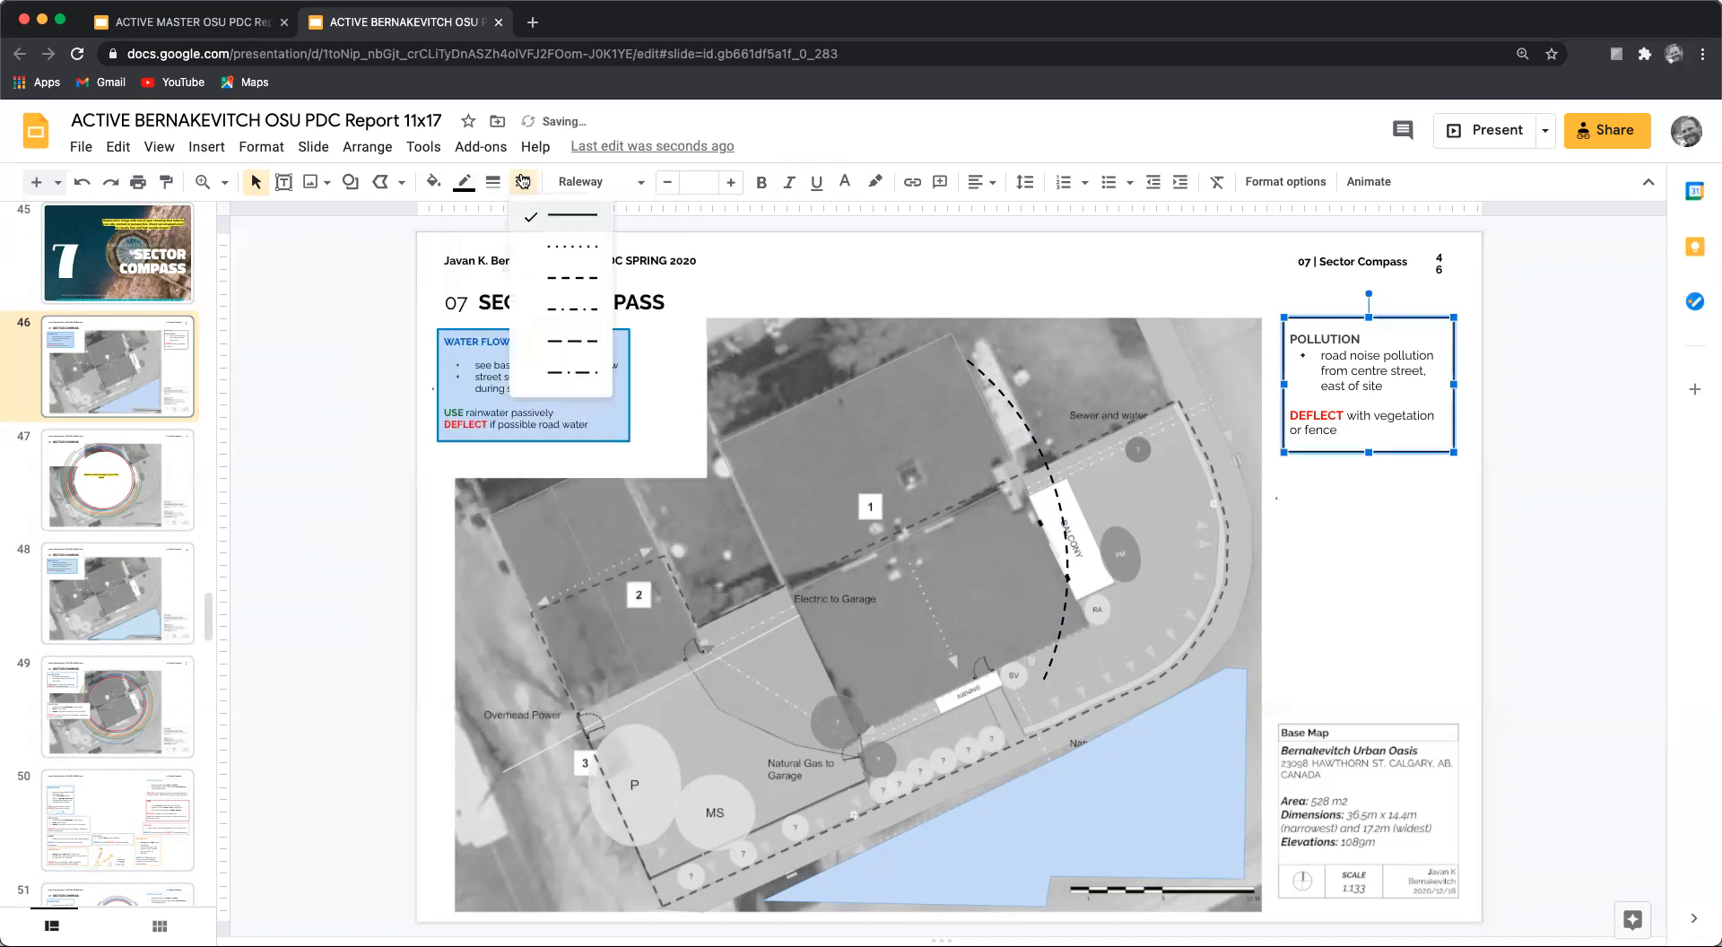
click(572, 279)
click(975, 396)
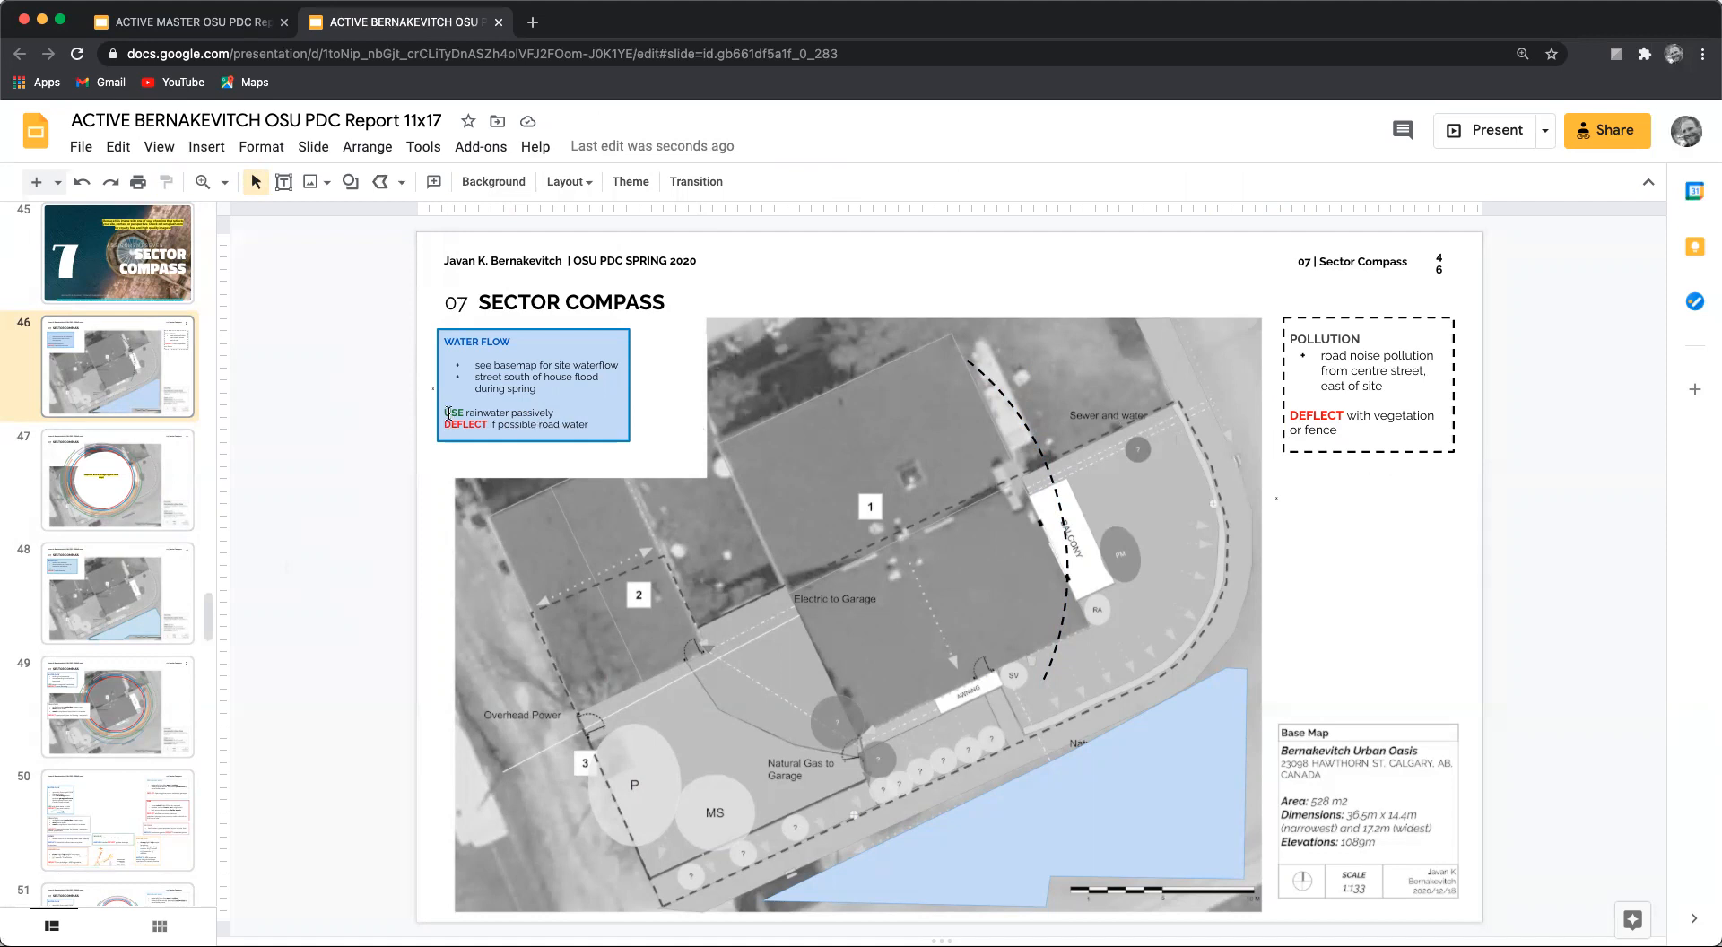
Step: Review the sector notes on slide 50 and the sector rings on slide 49, ending back on slide 46
scroll(100, 594, down, 3)
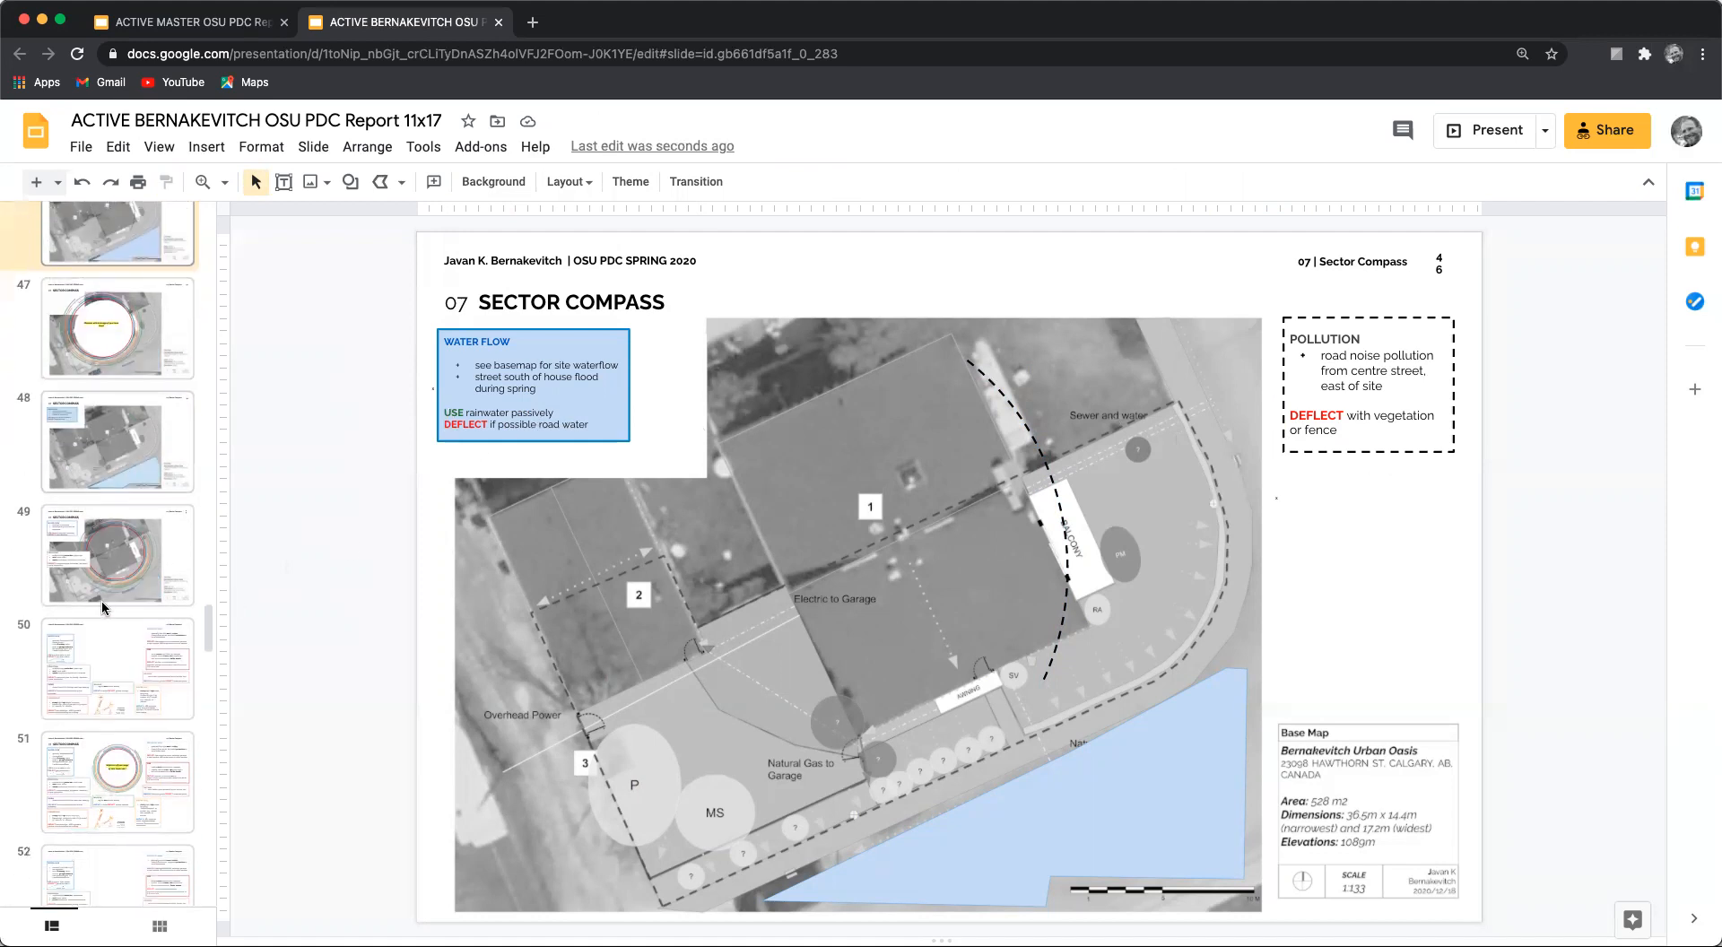
click(190, 649)
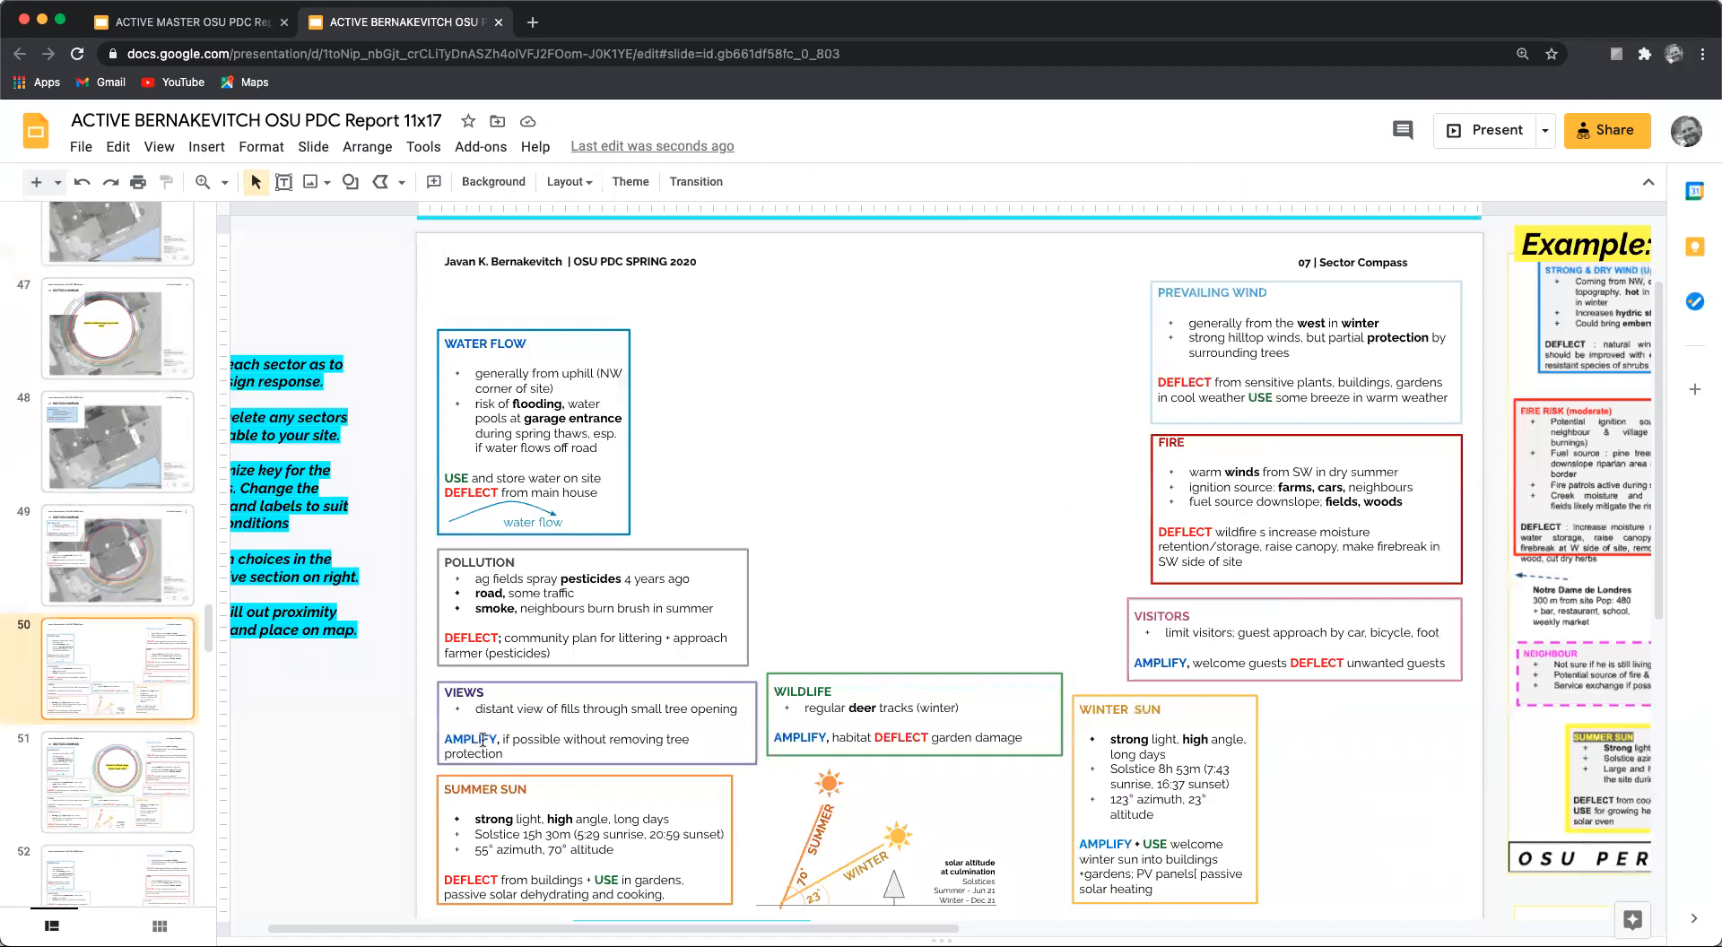
scroll(65, 360, up, 2)
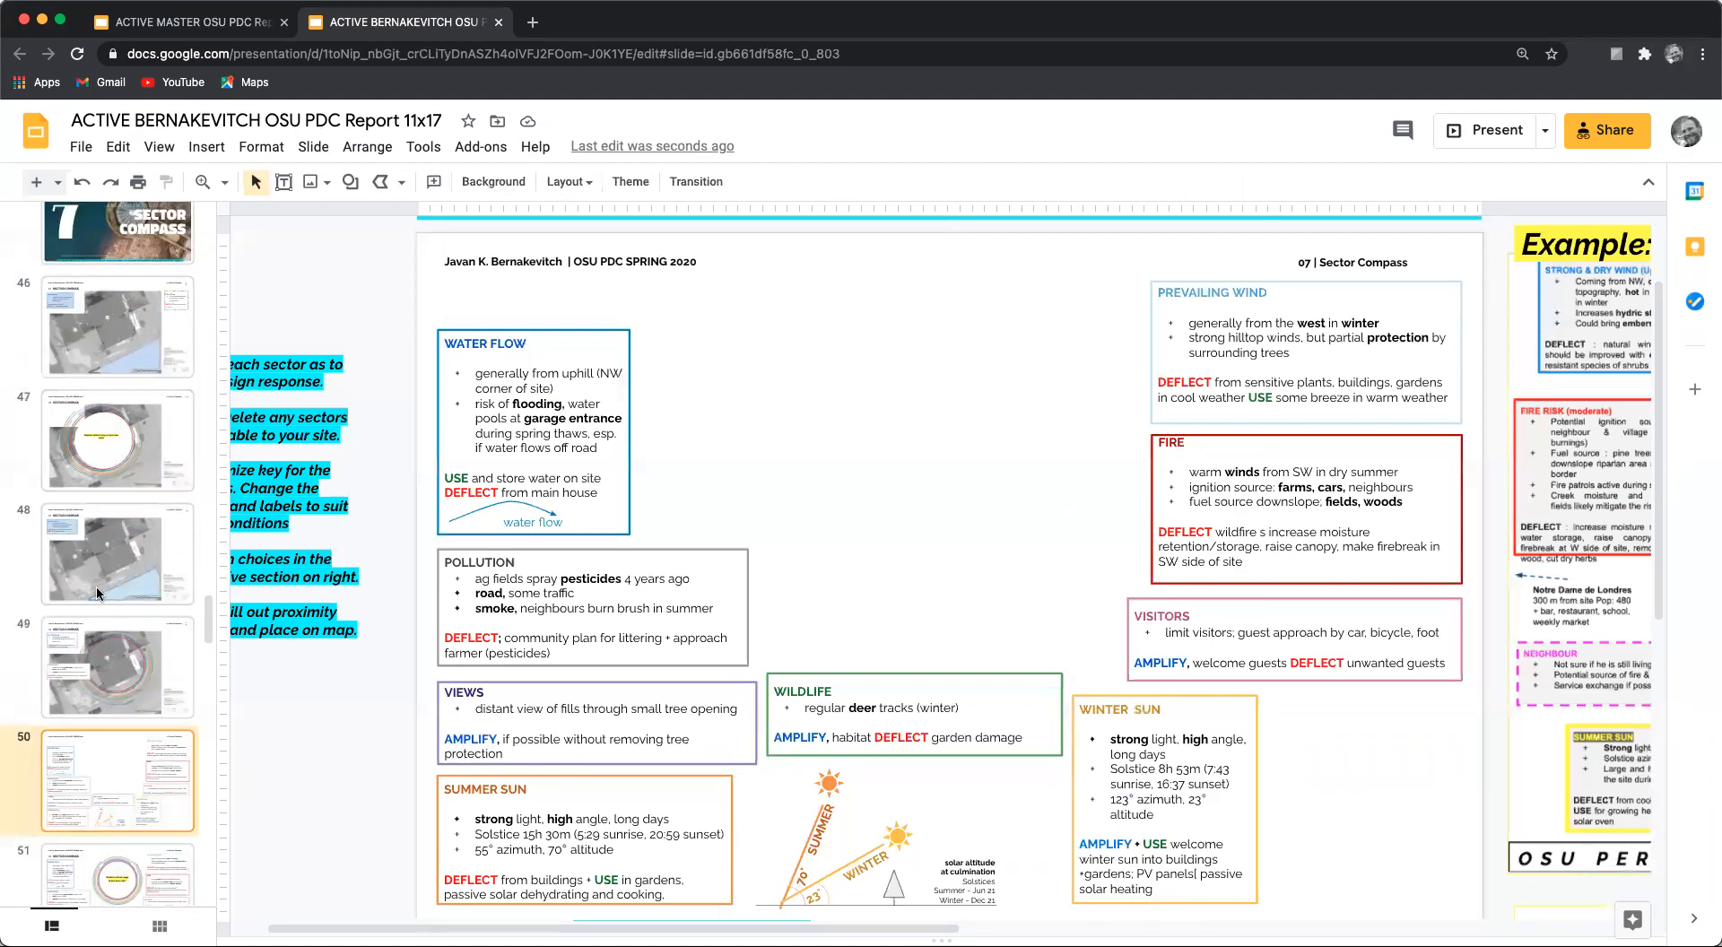
click(106, 650)
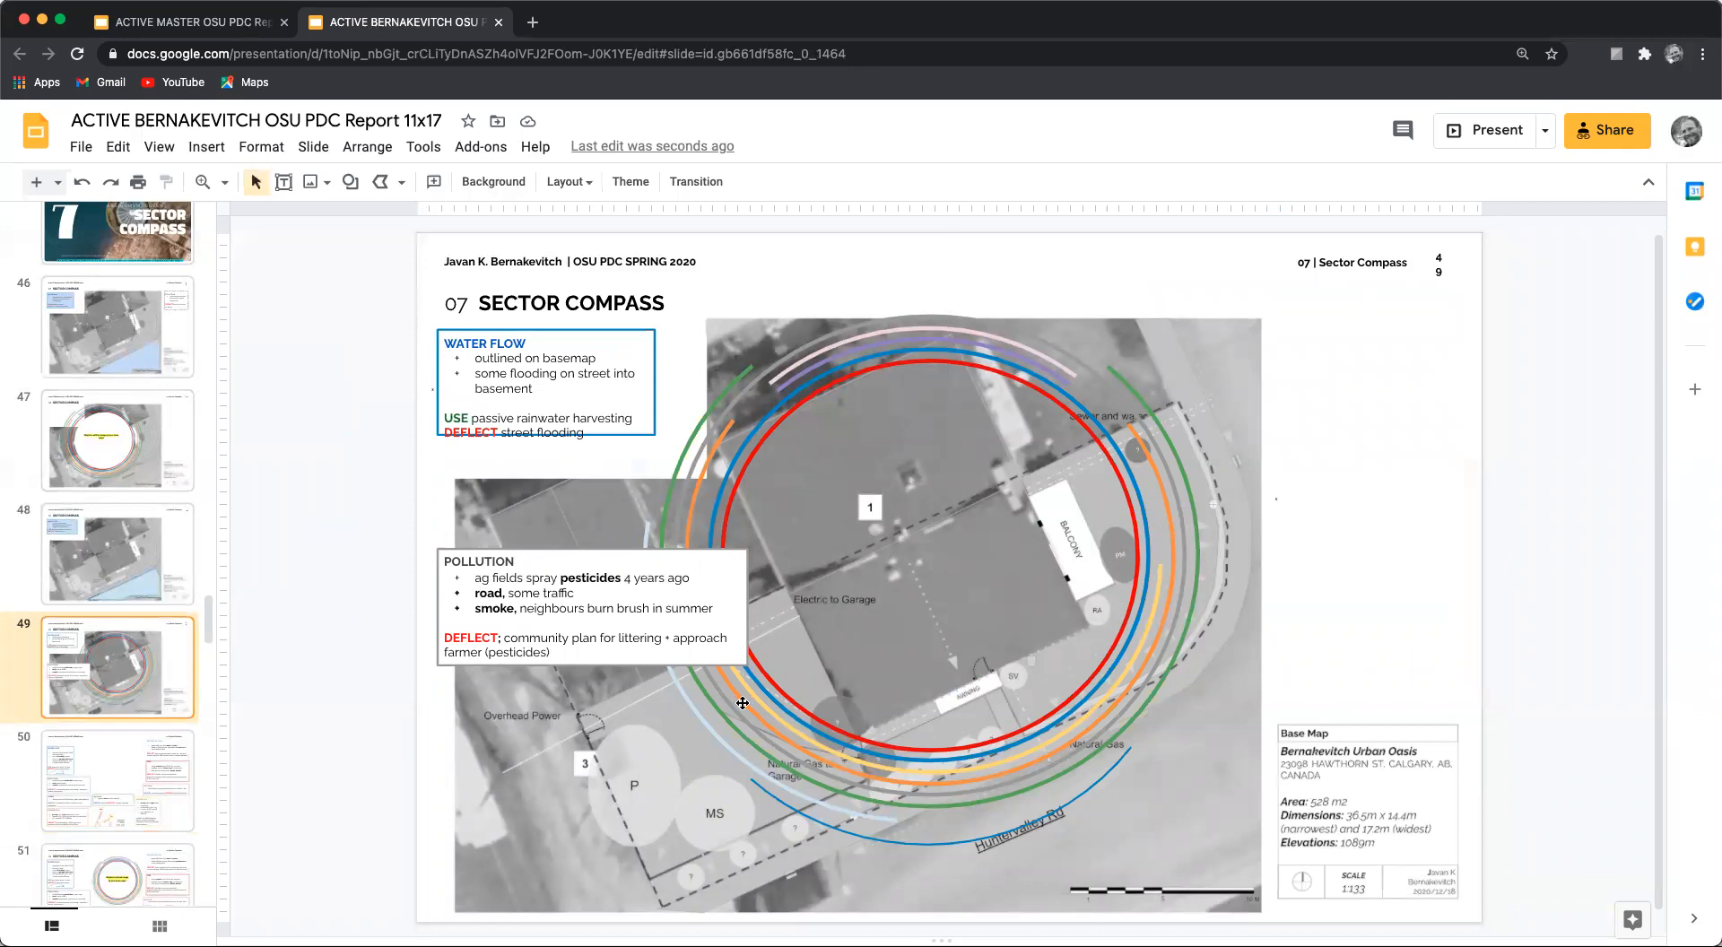
scroll(126, 394, up, 1)
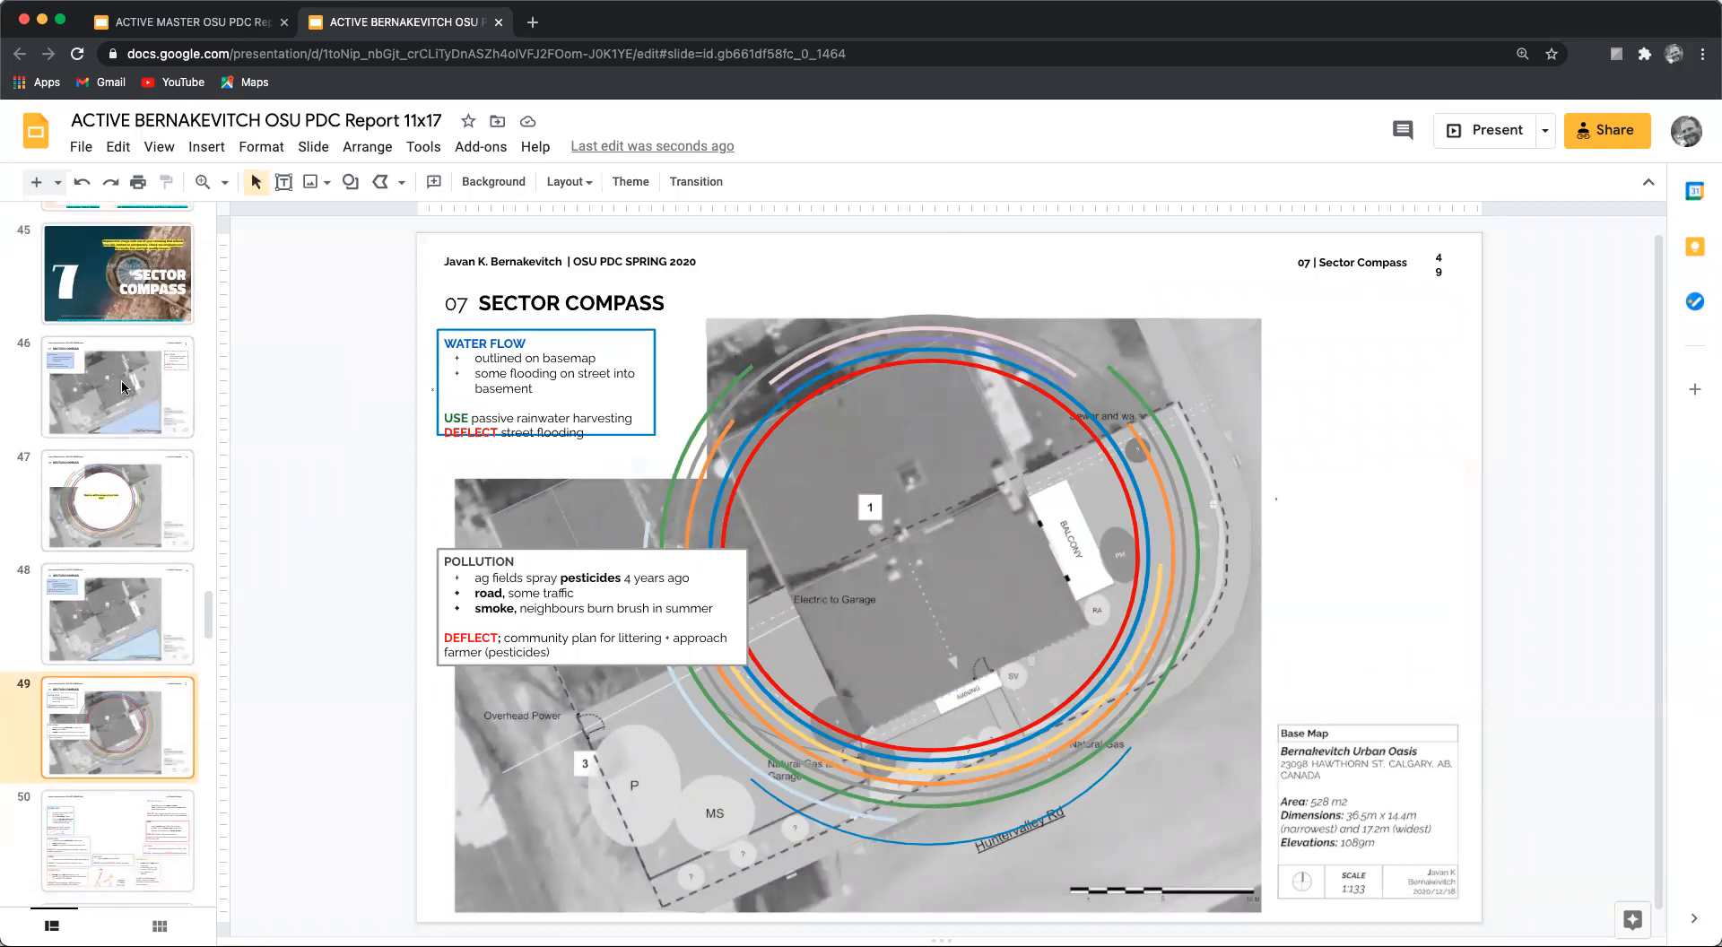
click(122, 387)
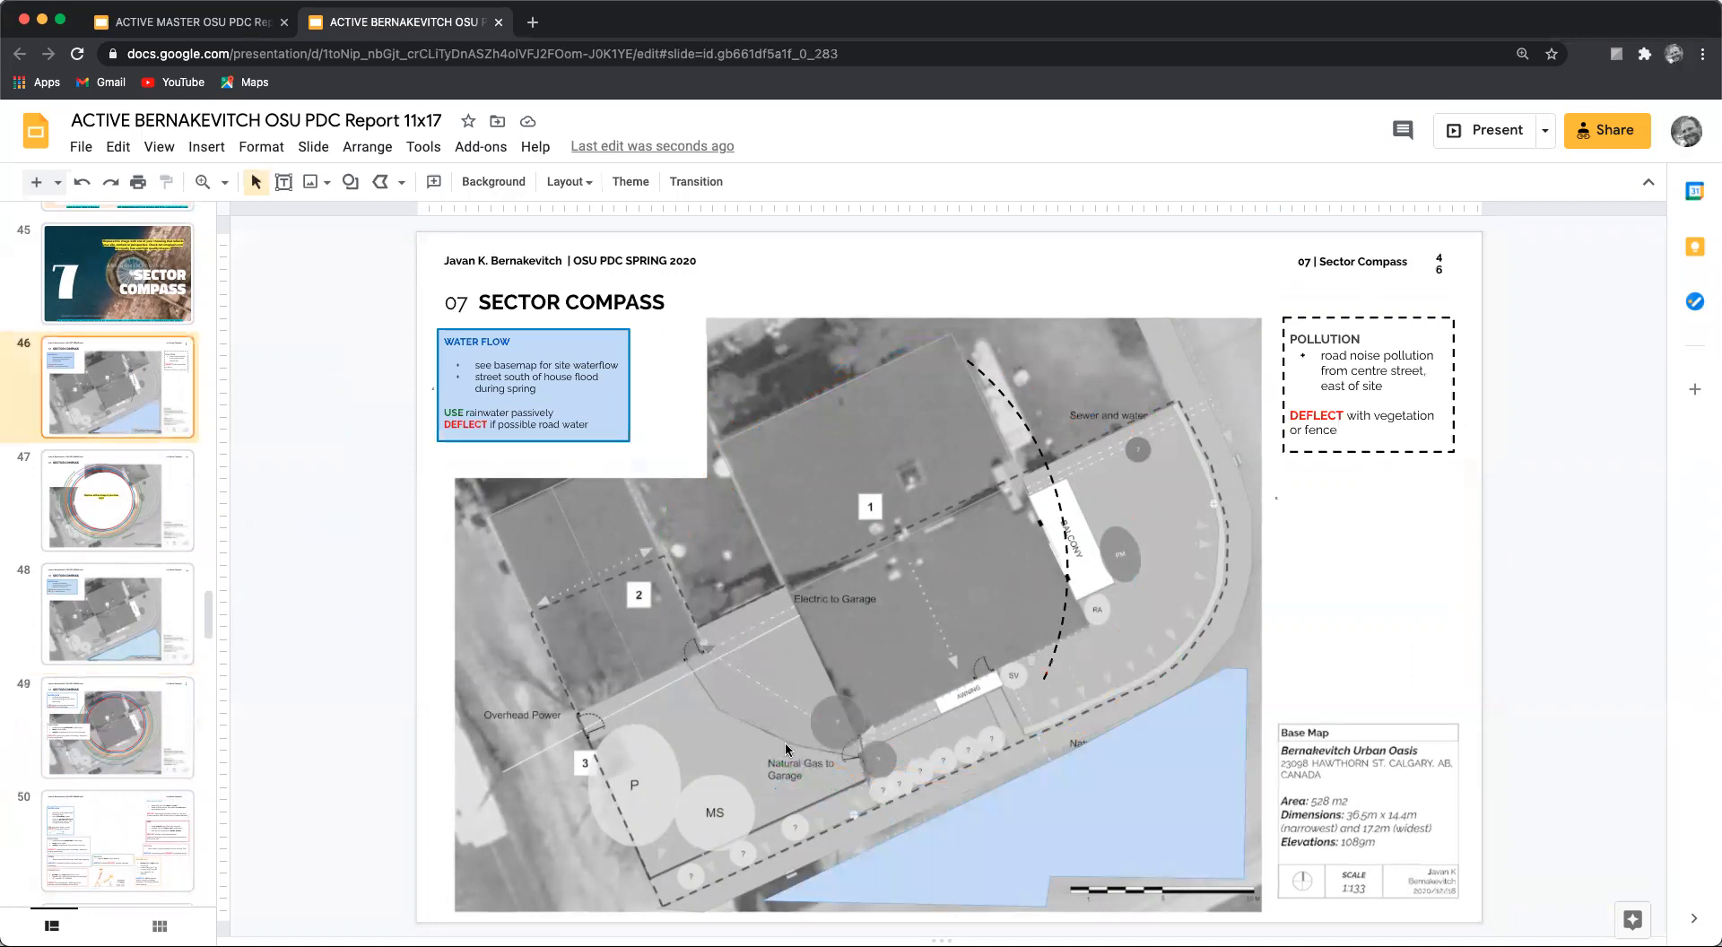